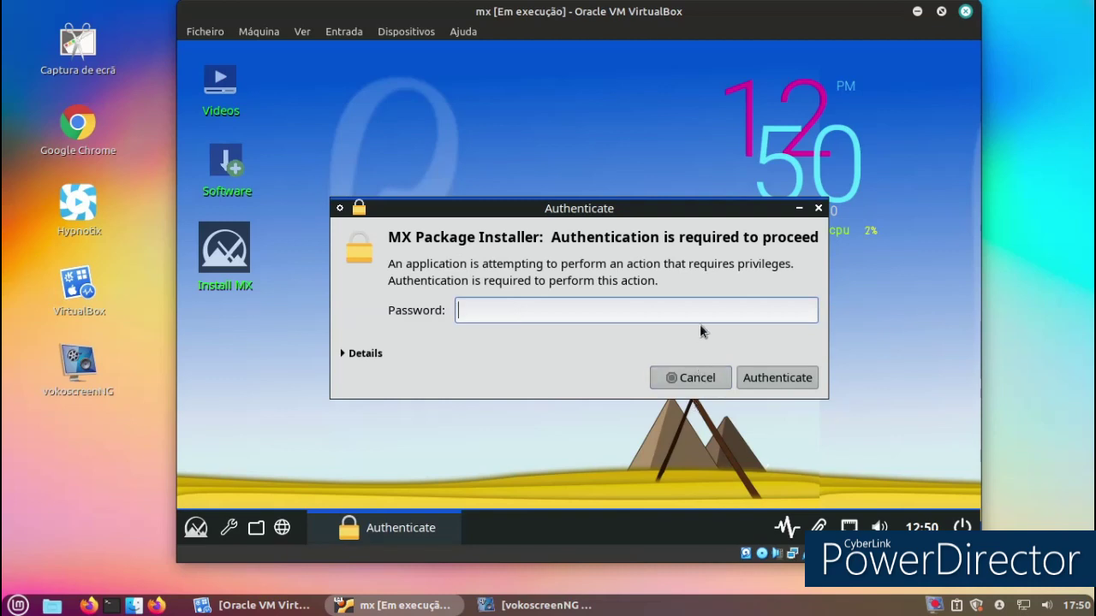
Try to authenticate MX Package Installer with the account password
{"action": "type", "text": "••"}
{"action": "key", "text": "Return"}
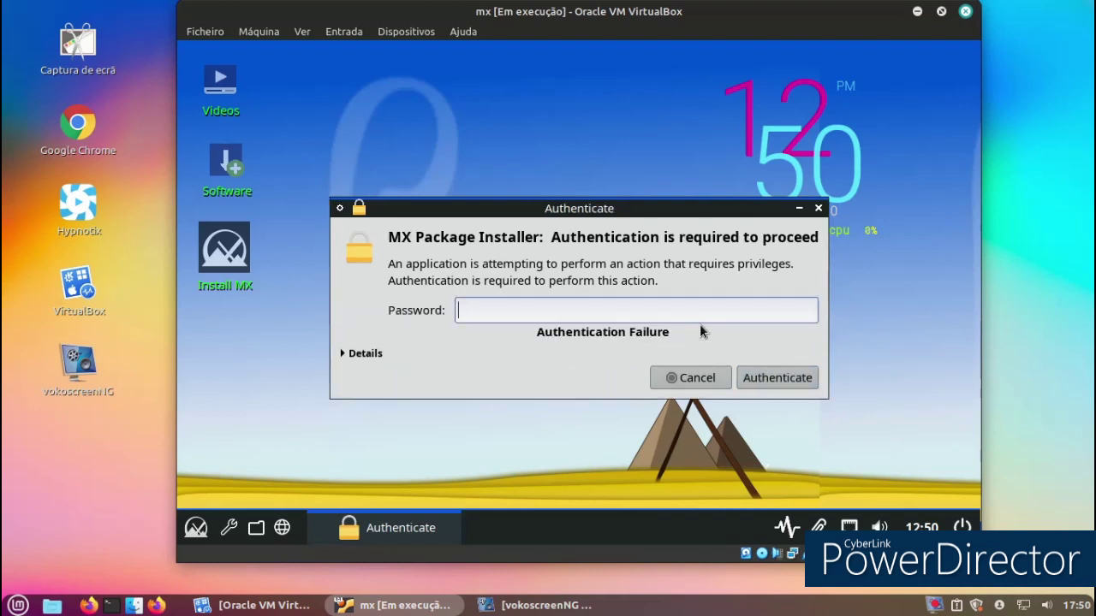
{"action": "left_click", "coordinate": [556, 604]}
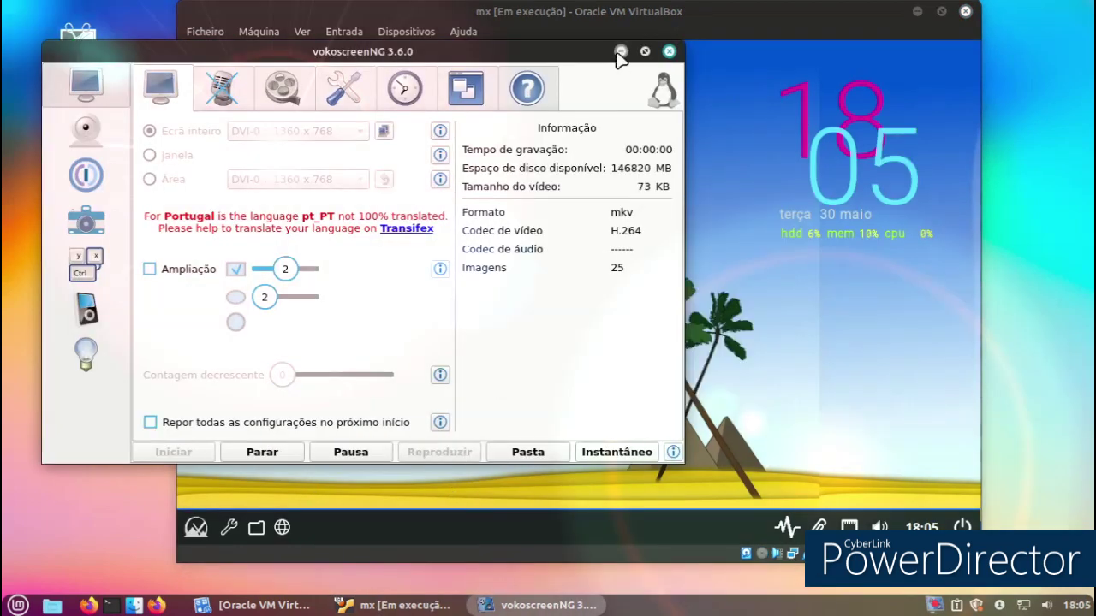
{"action": "left_click", "coordinate": [620, 51]}
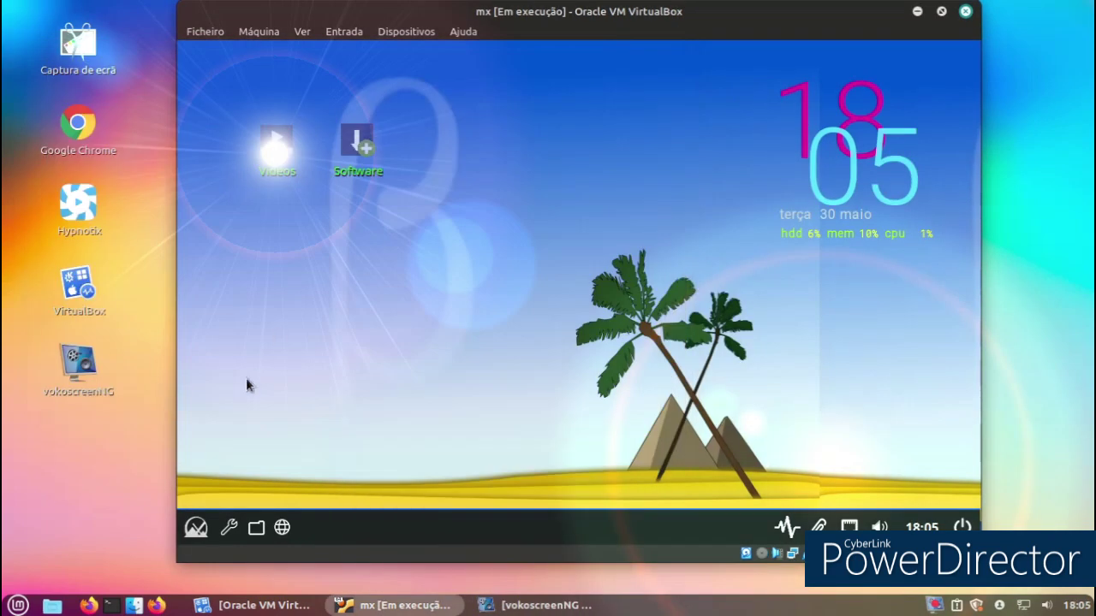
Launch the MX updater (Actualizador do MX) in the virtual machine
{"action": "left_click", "coordinate": [196, 527]}
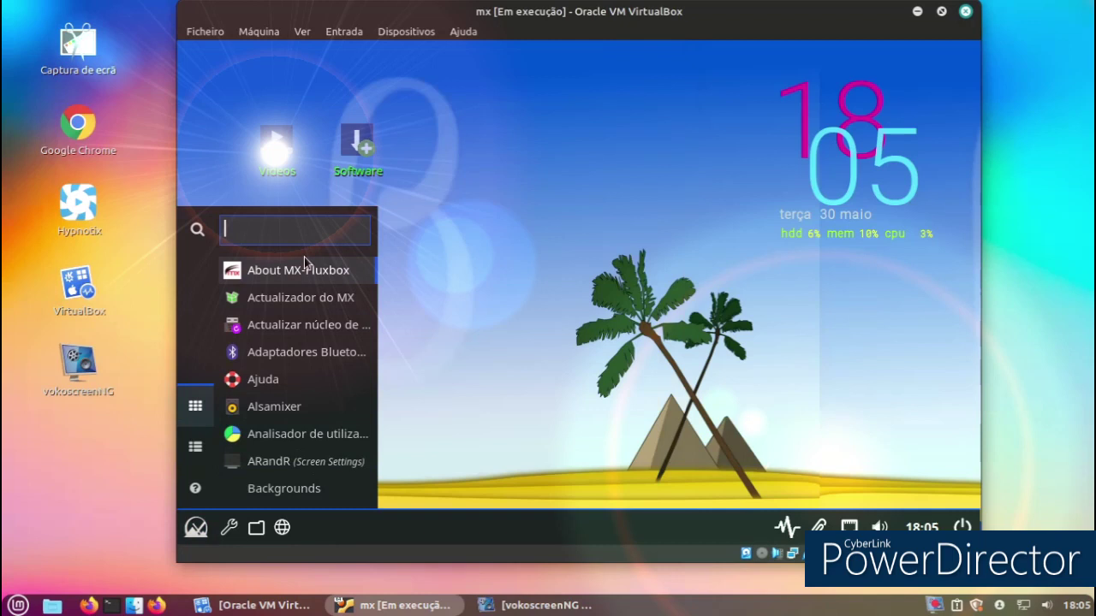
{"action": "left_click", "coordinate": [314, 307]}
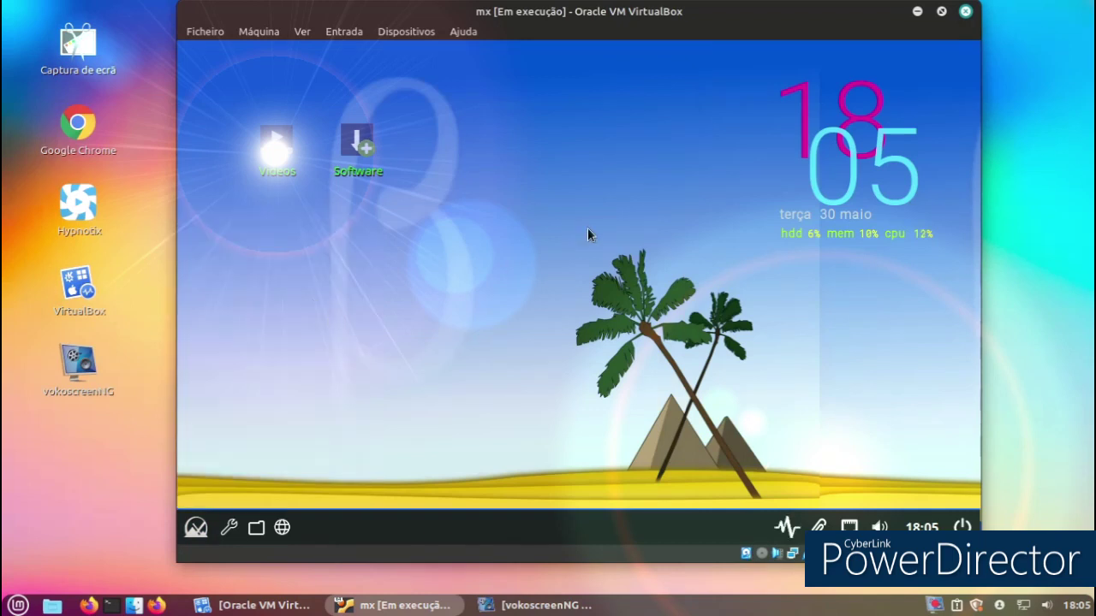
Launch the Bluetooth adapters tool and decline activating Bluetooth automatically
{"action": "left_click", "coordinate": [196, 527]}
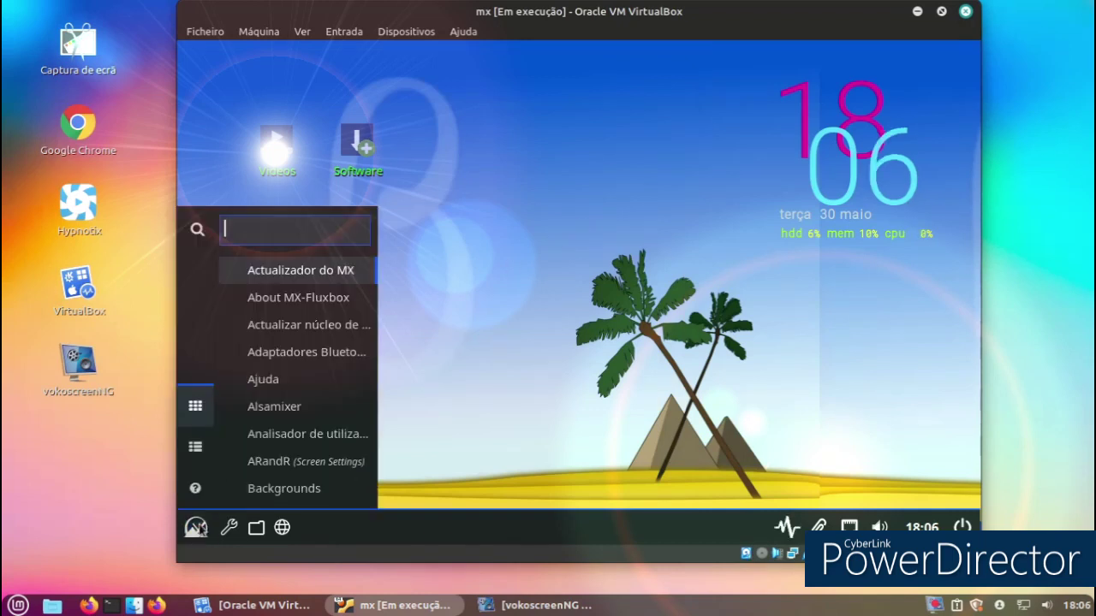
{"action": "left_click", "coordinate": [329, 351]}
{"action": "left_click", "coordinate": [196, 527]}
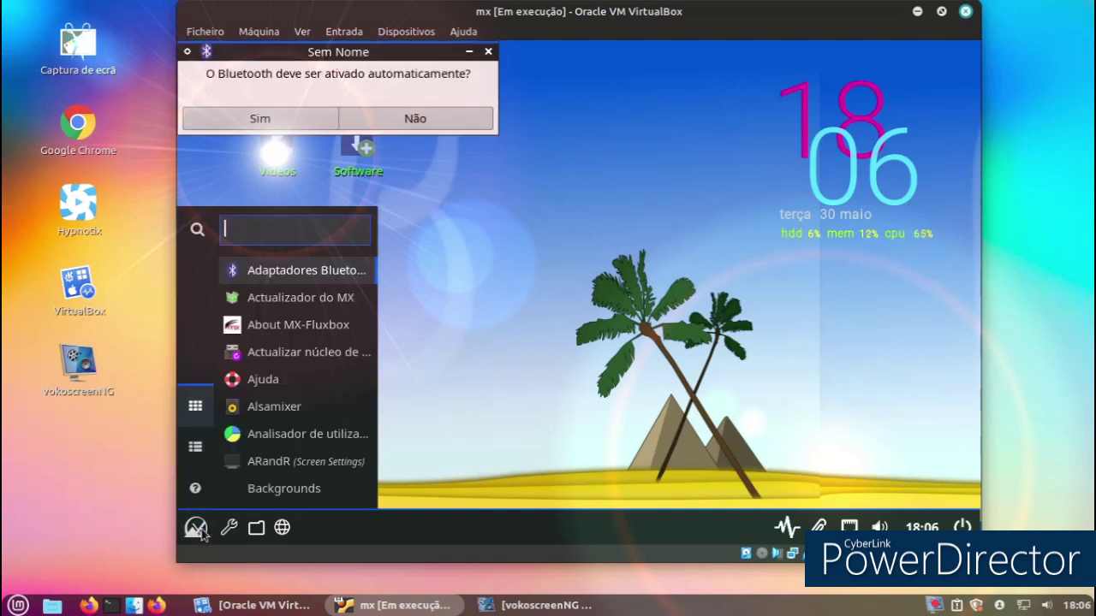
{"action": "left_click", "coordinate": [416, 111]}
{"action": "left_click", "coordinate": [415, 118]}
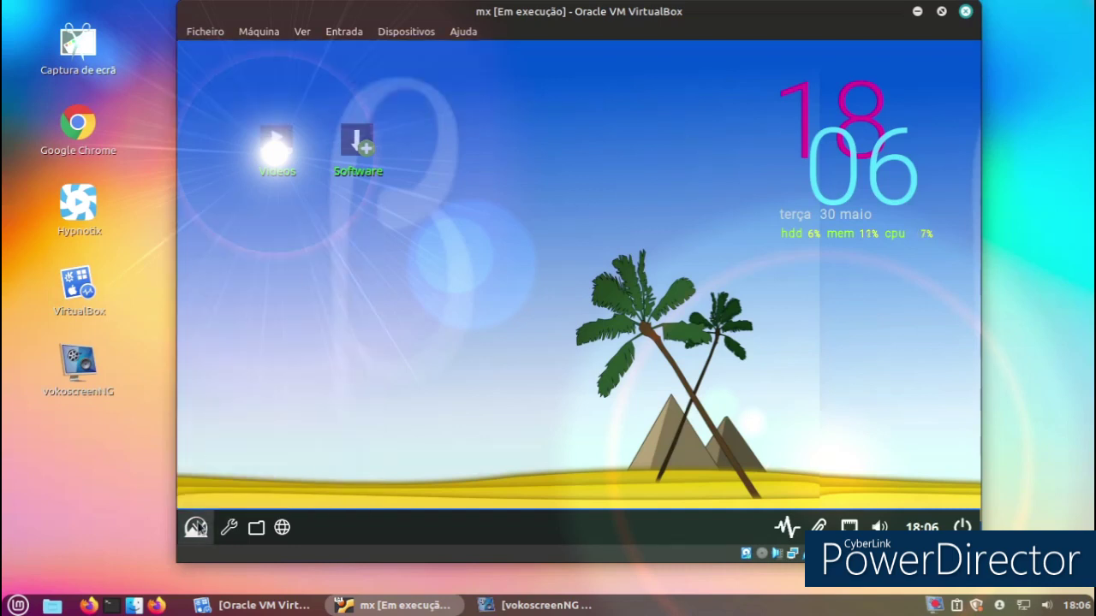
{"action": "left_click", "coordinate": [196, 527]}
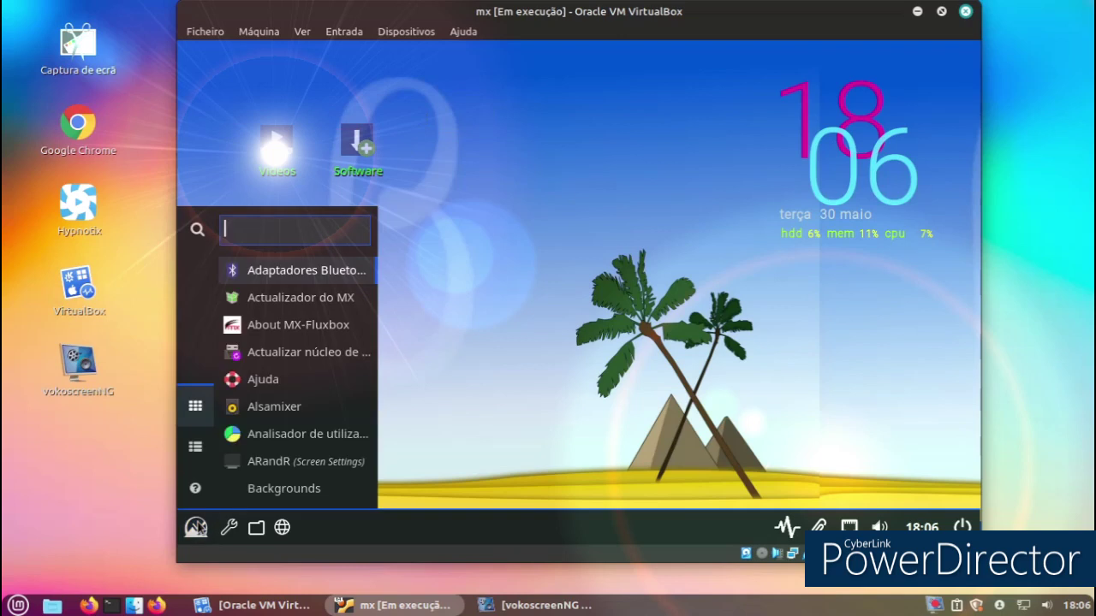
{"action": "left_click", "coordinate": [185, 450]}
{"action": "left_click", "coordinate": [189, 495]}
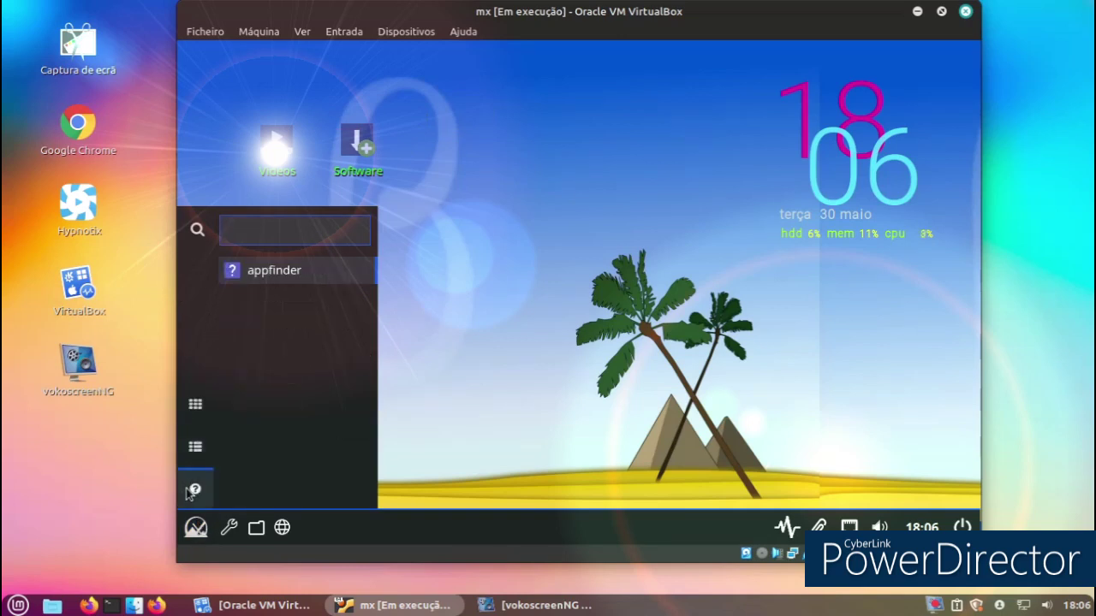
{"action": "left_click", "coordinate": [531, 294]}
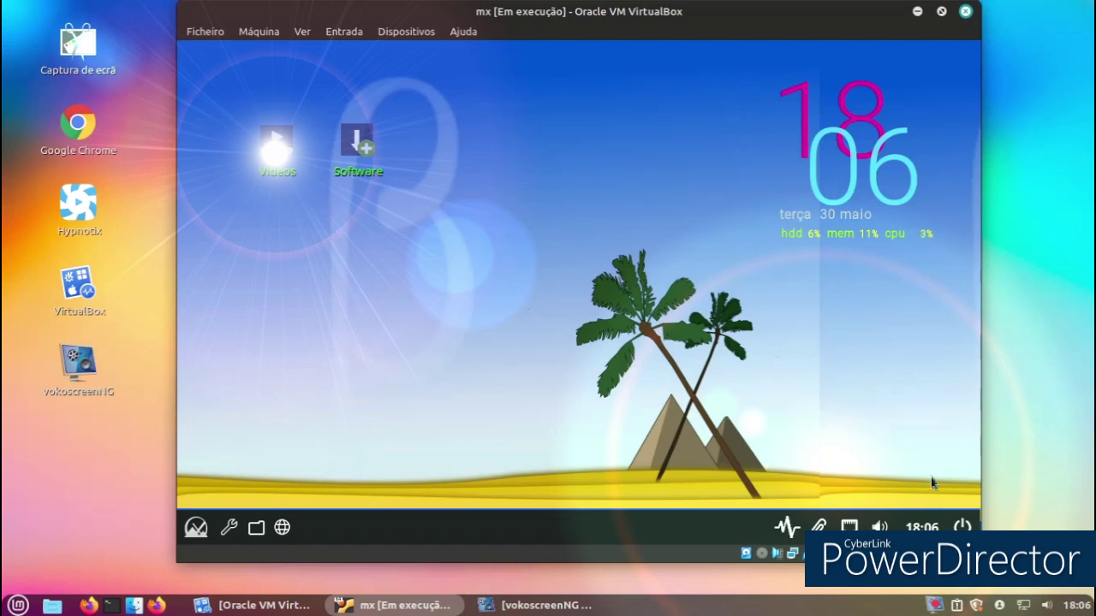
{"action": "left_click", "coordinate": [928, 526]}
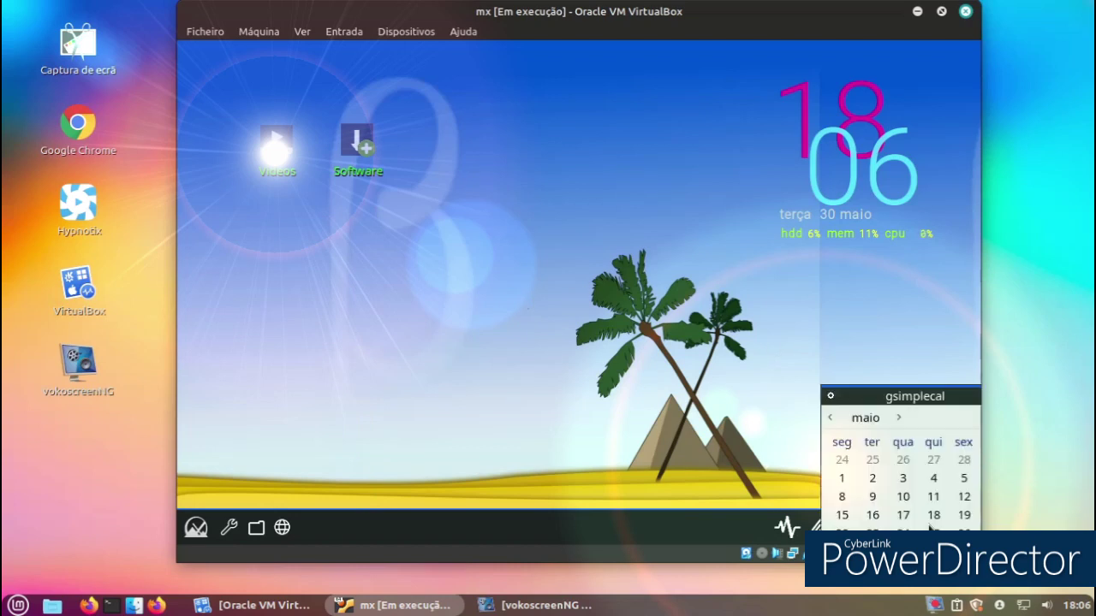
Open the Synaptic Package Manager by authenticating with the account password, and close its window
{"action": "left_click", "coordinate": [741, 539]}
{"action": "left_click", "coordinate": [794, 549]}
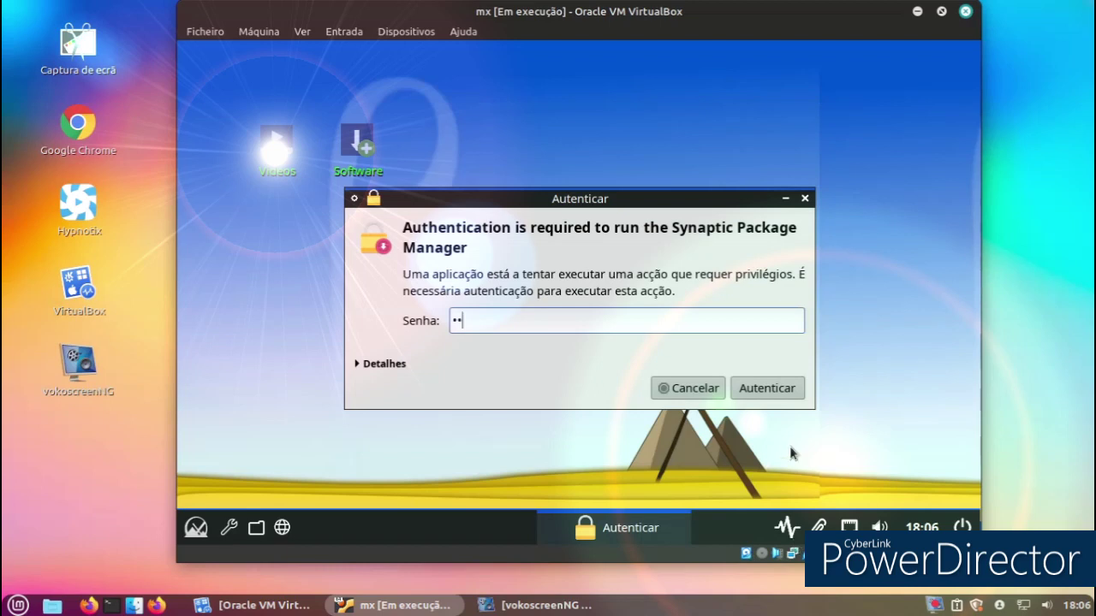
{"action": "key", "text": "Return"}
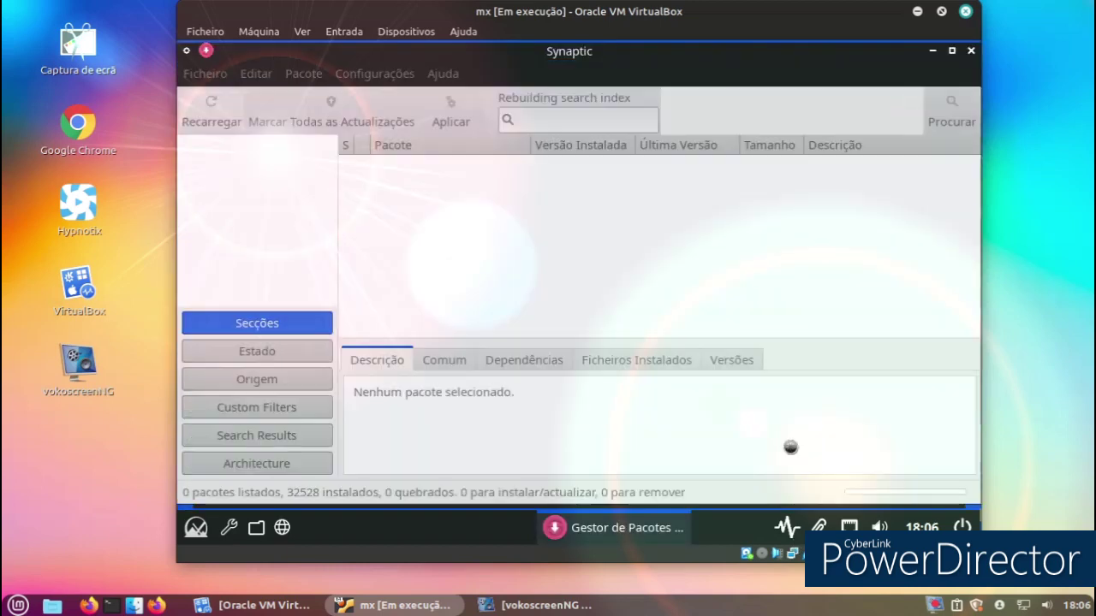
{"action": "left_click", "coordinate": [970, 51]}
Rearrange the Videos and Software desktop icons into one column, with Software below Videos
{"action": "left_click_drag", "start_coordinate": [366, 152], "coordinate": [248, 225]}
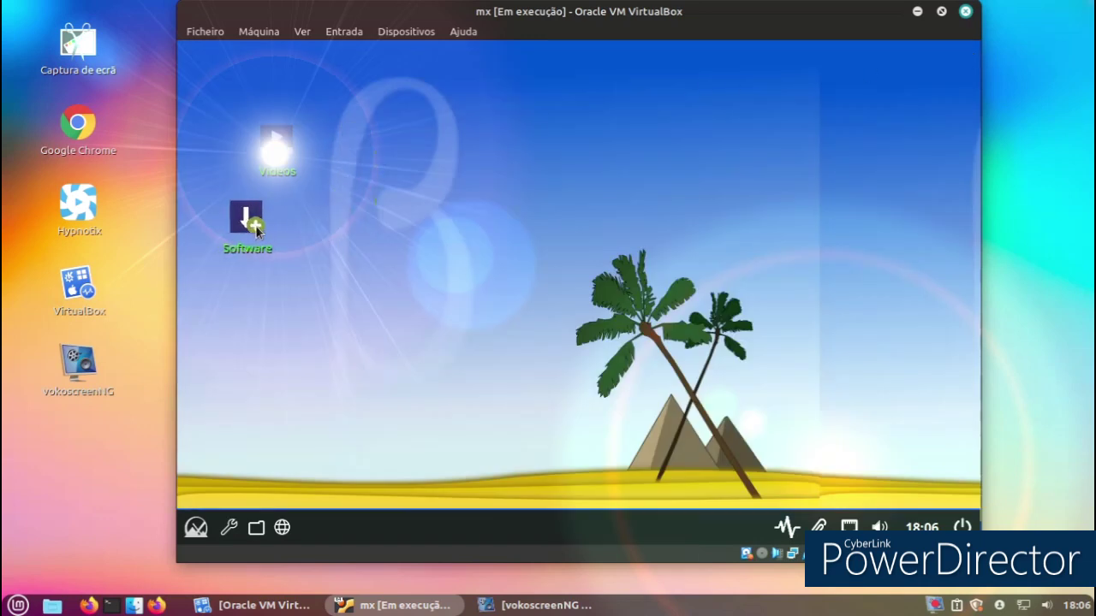
{"action": "left_click_drag", "start_coordinate": [276, 135], "coordinate": [241, 119]}
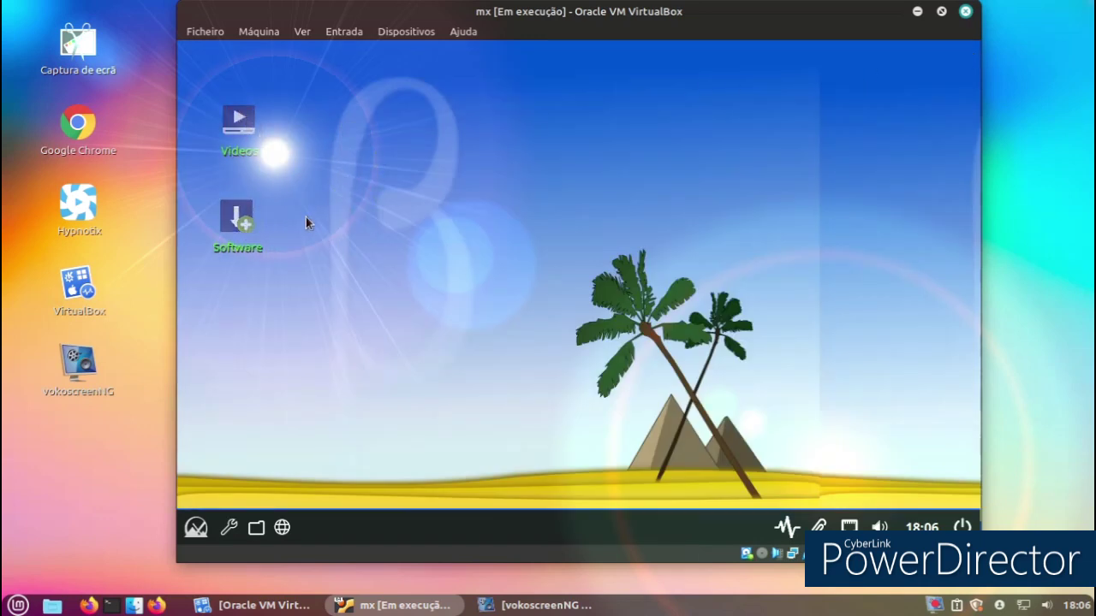
{"action": "right_click", "coordinate": [567, 134]}
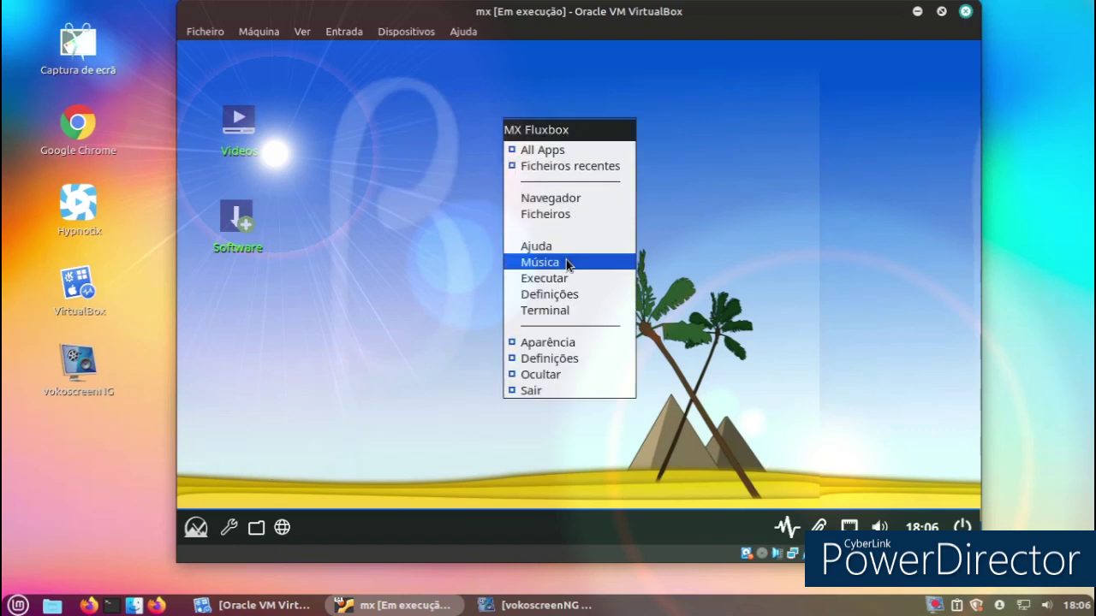
{"action": "mouse_move", "coordinate": [559, 363]}
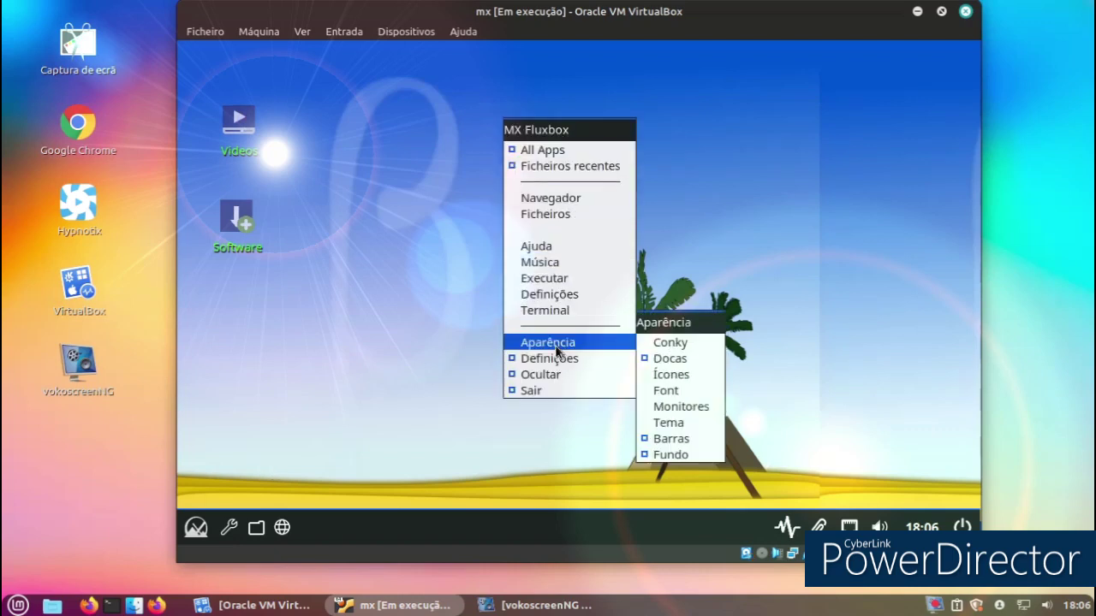
{"action": "left_click", "coordinate": [670, 374]}
{"action": "left_click", "coordinate": [649, 382]}
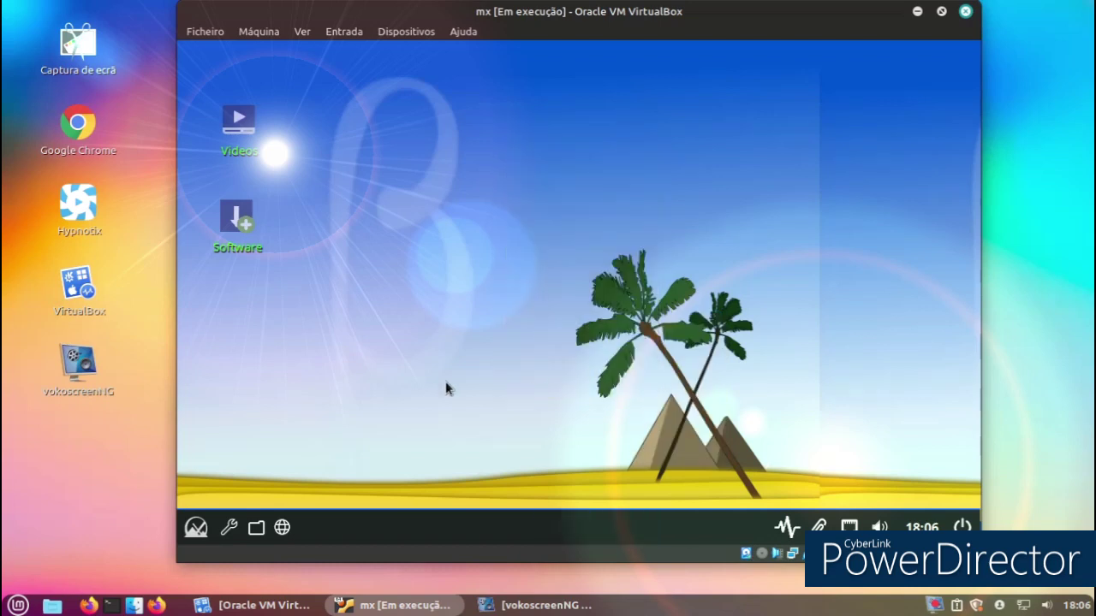
View the devices and locations in the disk usage analyser and close it
{"action": "left_click", "coordinate": [196, 527]}
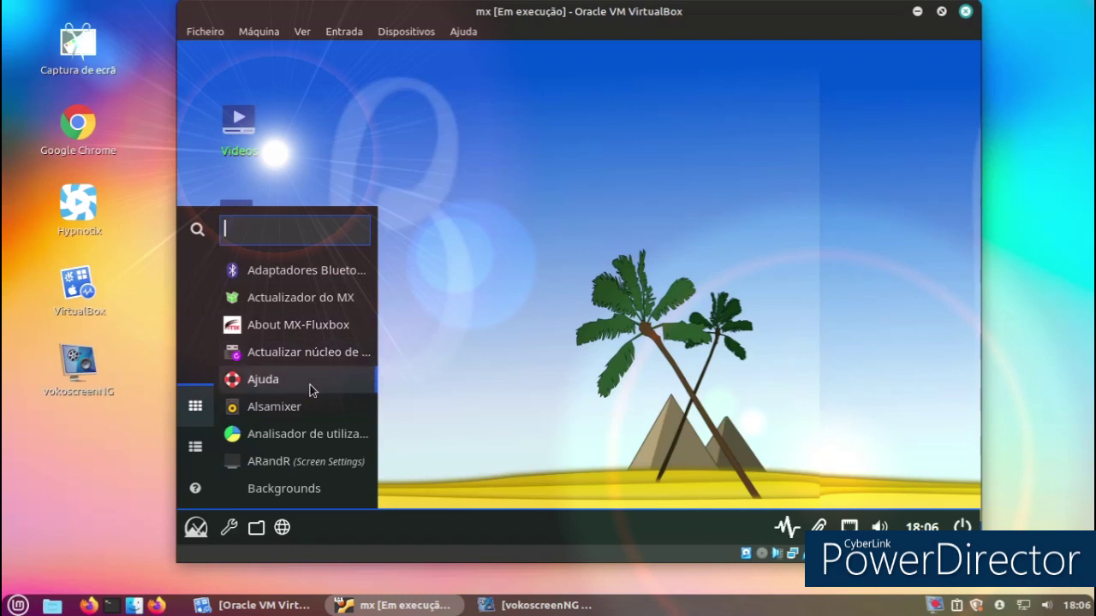
{"action": "left_click", "coordinate": [296, 433]}
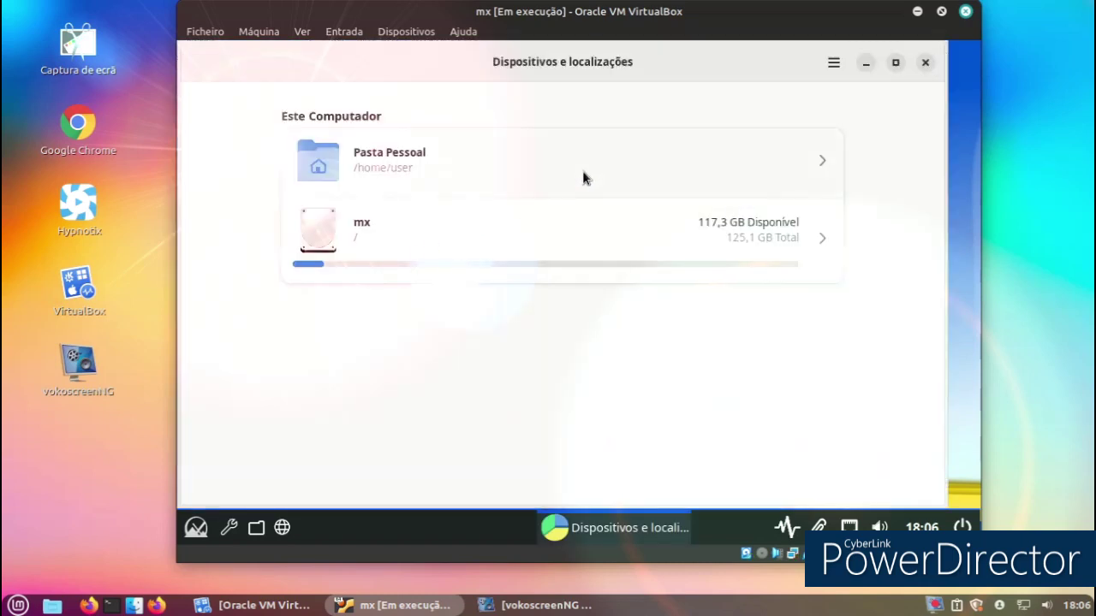
{"action": "left_click", "coordinate": [924, 63]}
Open the desktop's theme settings and apply the ePapirus-Dark icon theme, closing its preview
{"action": "right_click", "coordinate": [399, 143]}
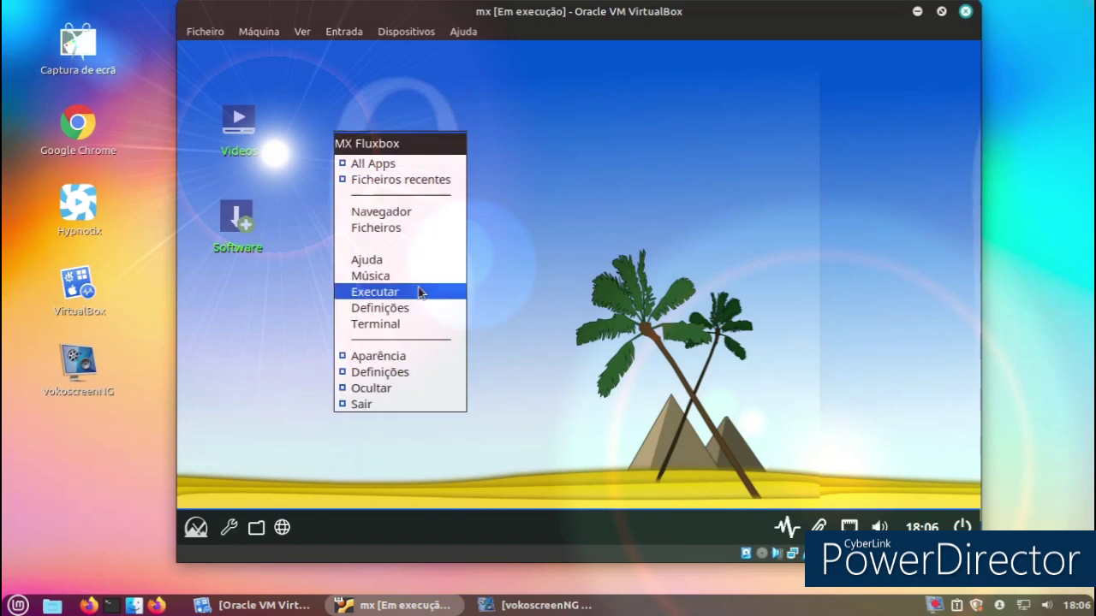
{"action": "mouse_move", "coordinate": [431, 362]}
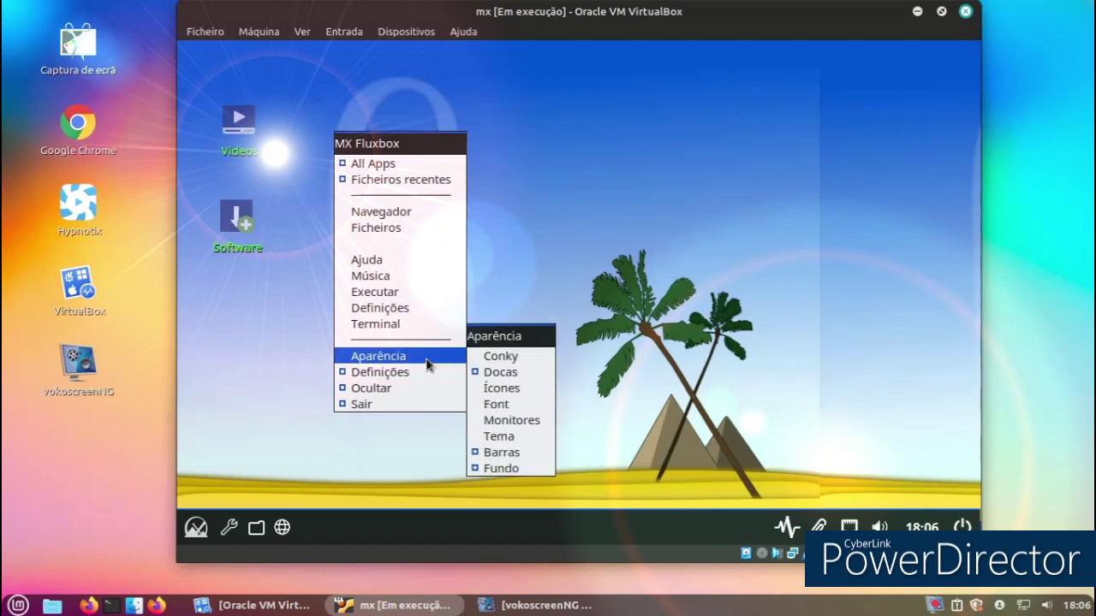
{"action": "left_click", "coordinate": [500, 435]}
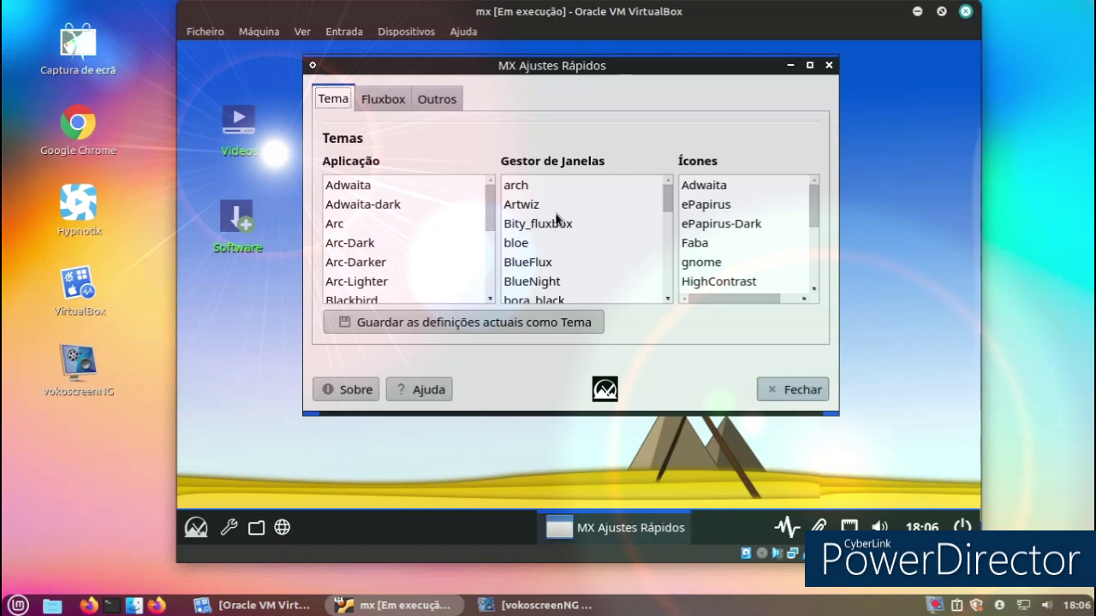
{"action": "left_click", "coordinate": [691, 224]}
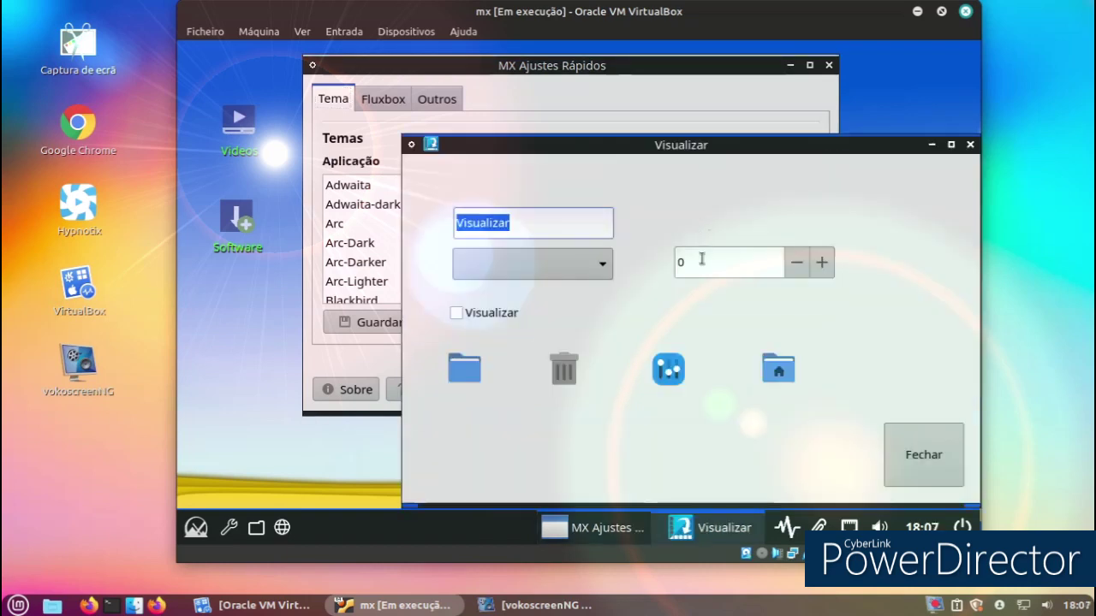
{"action": "left_click", "coordinate": [912, 454]}
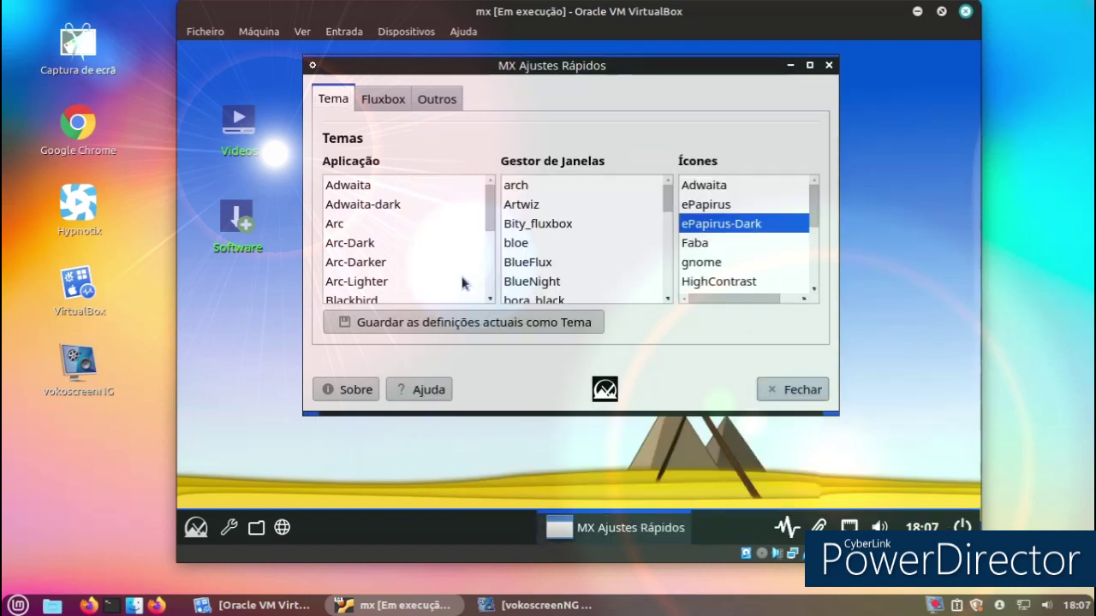
Set the window manager theme to Bity_fluxbox and view the Fluxbox settings
{"action": "left_click", "coordinate": [521, 231]}
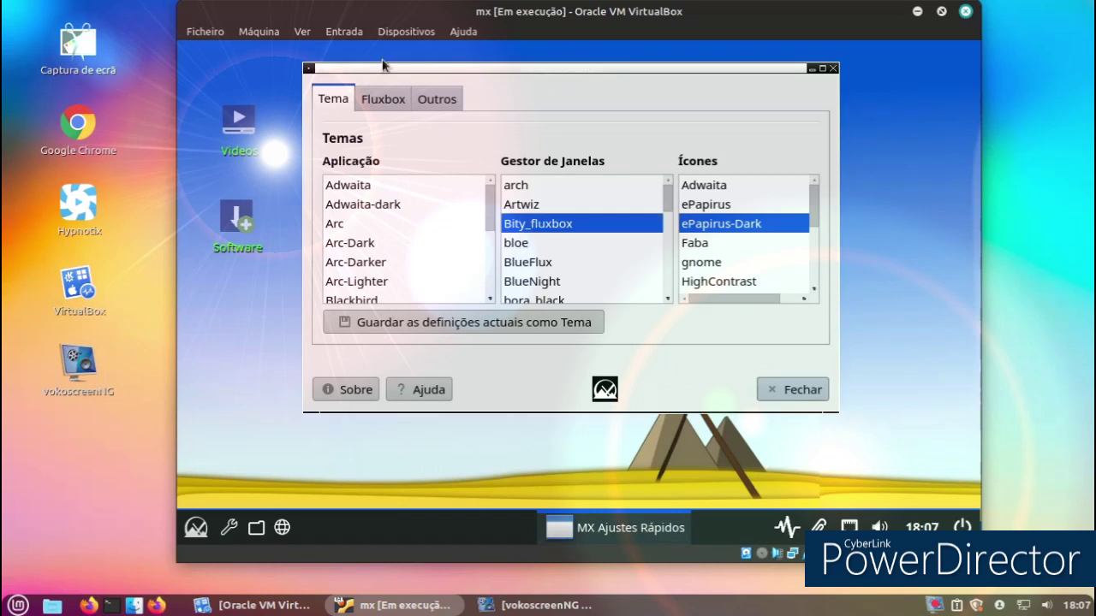
{"action": "left_click", "coordinate": [380, 106]}
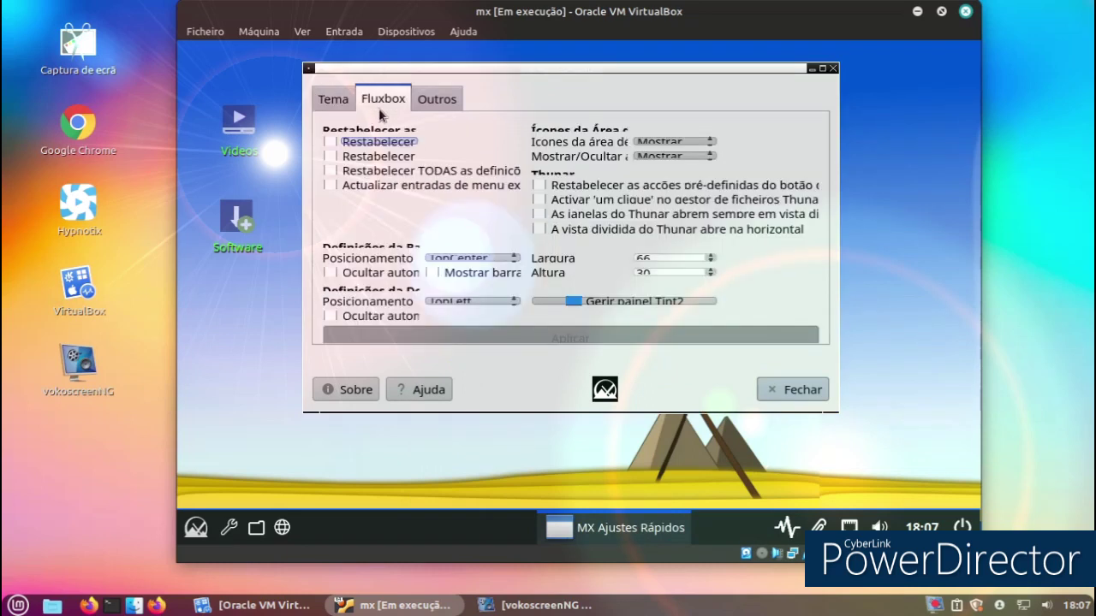
Return to the theme lists and apply the Arc application theme, closing its preview
{"action": "left_click", "coordinate": [332, 104]}
{"action": "left_click", "coordinate": [344, 191]}
{"action": "left_click", "coordinate": [345, 222]}
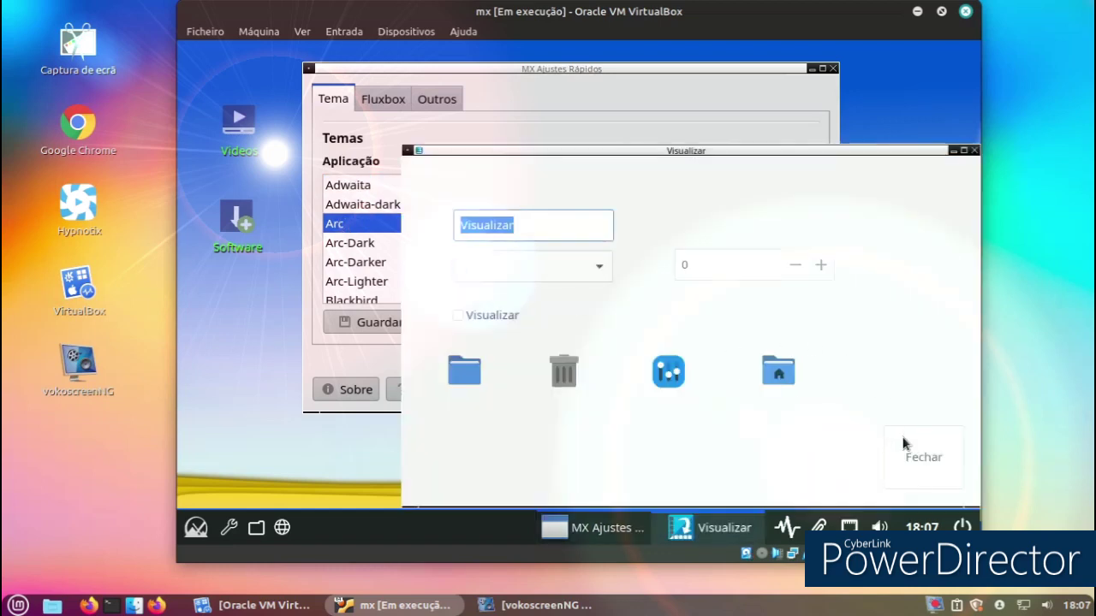
{"action": "left_click", "coordinate": [928, 454]}
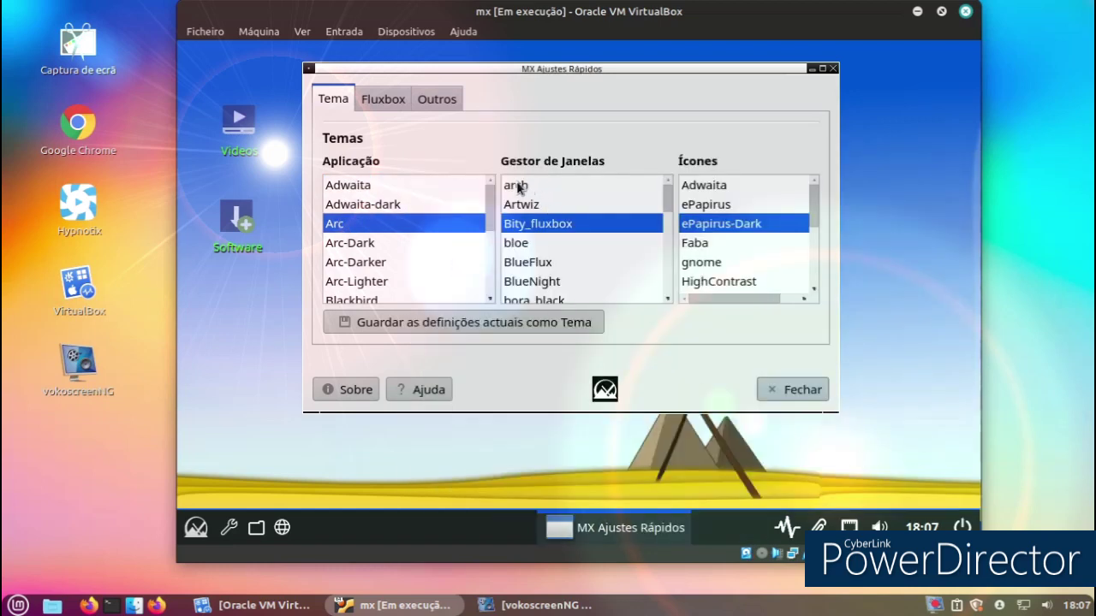
Set the application theme to Blackbird and close its preview
{"action": "left_click", "coordinate": [377, 300]}
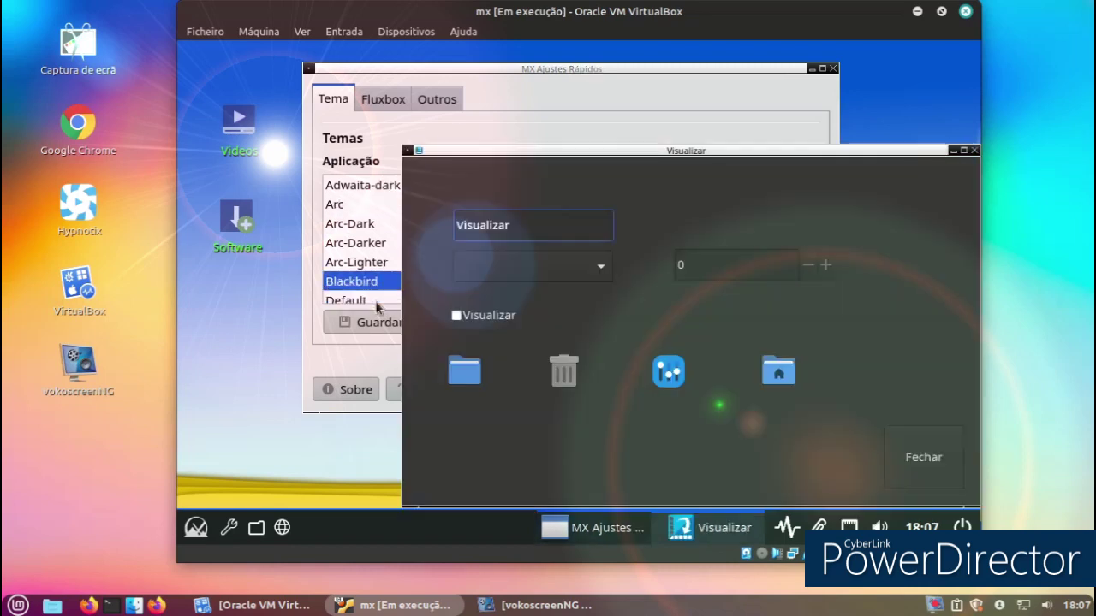
{"action": "left_click", "coordinate": [974, 151]}
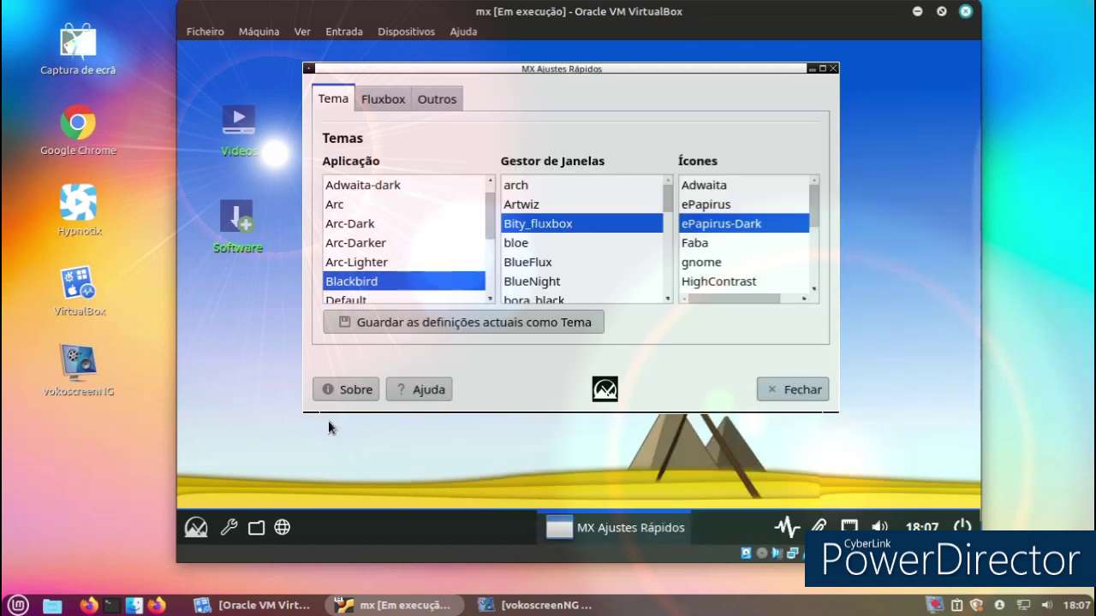
{"action": "left_click", "coordinate": [196, 527]}
{"action": "left_click", "coordinate": [196, 528]}
Set the icon theme to Faba, close its preview and show the Fluxbox settings
{"action": "left_click", "coordinate": [687, 244]}
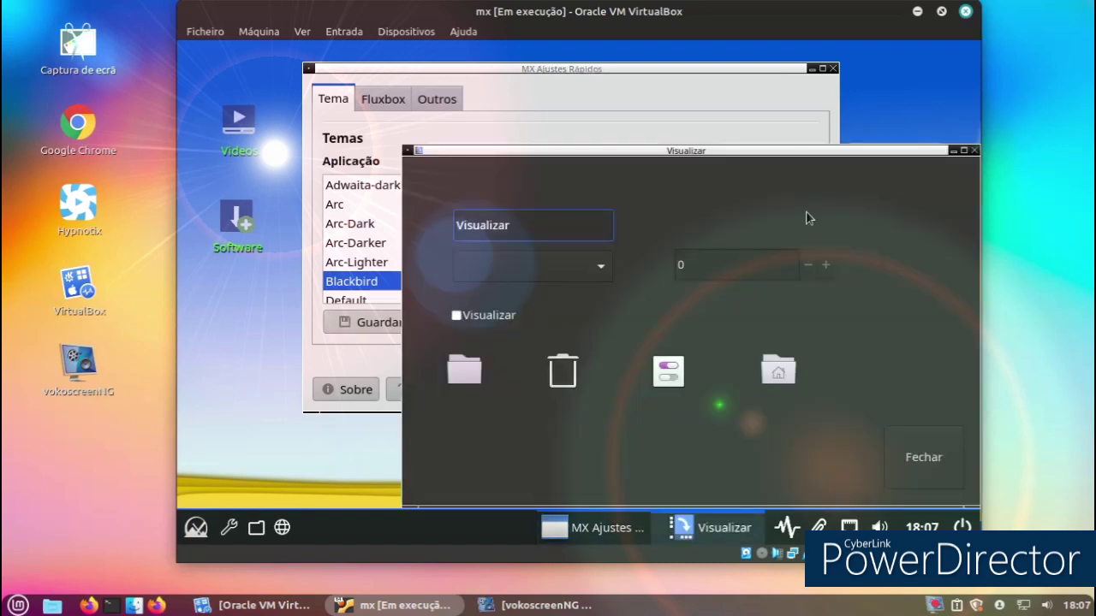
{"action": "left_click", "coordinate": [970, 151]}
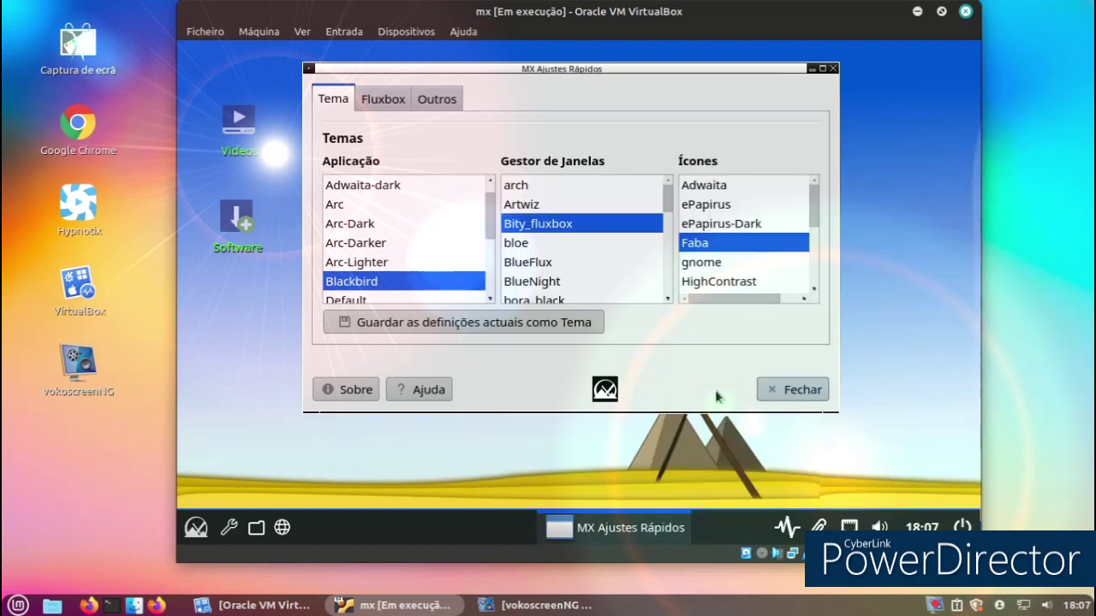
{"action": "left_click", "coordinate": [390, 105]}
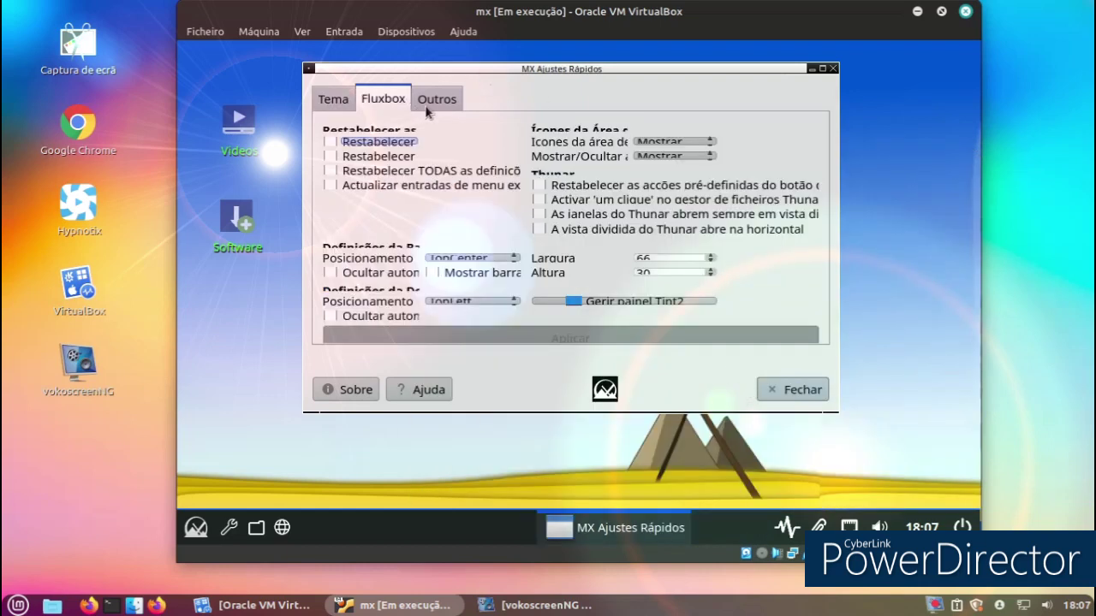
Show the Outros settings in MX Ajustes Rápidos and close the tool
{"action": "left_click", "coordinate": [432, 106]}
{"action": "left_click", "coordinate": [792, 390]}
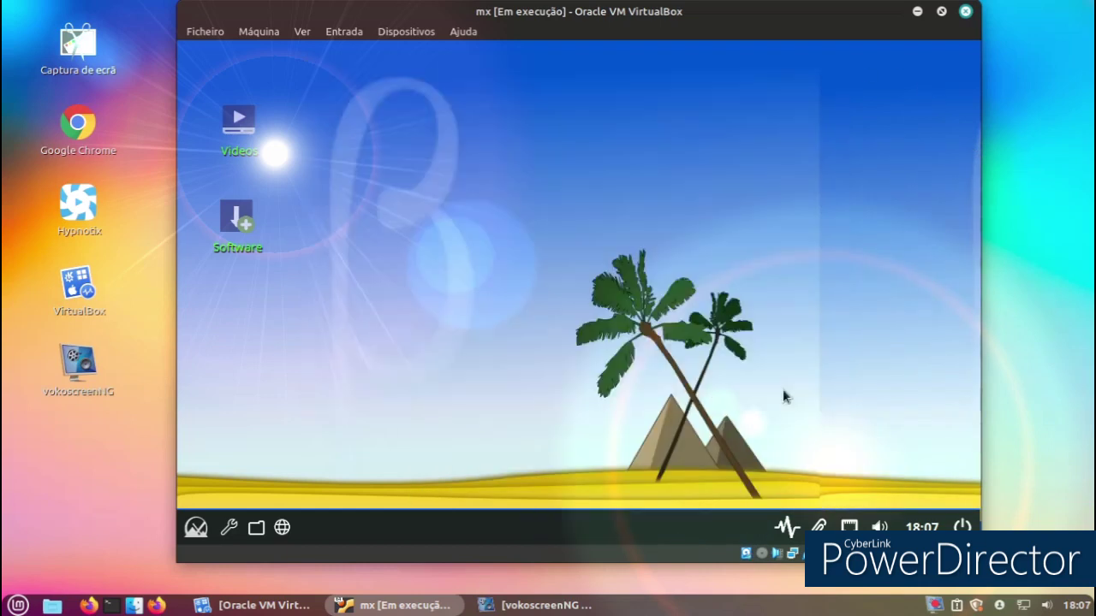
Launch the web browser from the Fluxbox desktop menu, view a new blank tab and close the browser
{"action": "right_click", "coordinate": [377, 153]}
{"action": "mouse_move", "coordinate": [348, 341]}
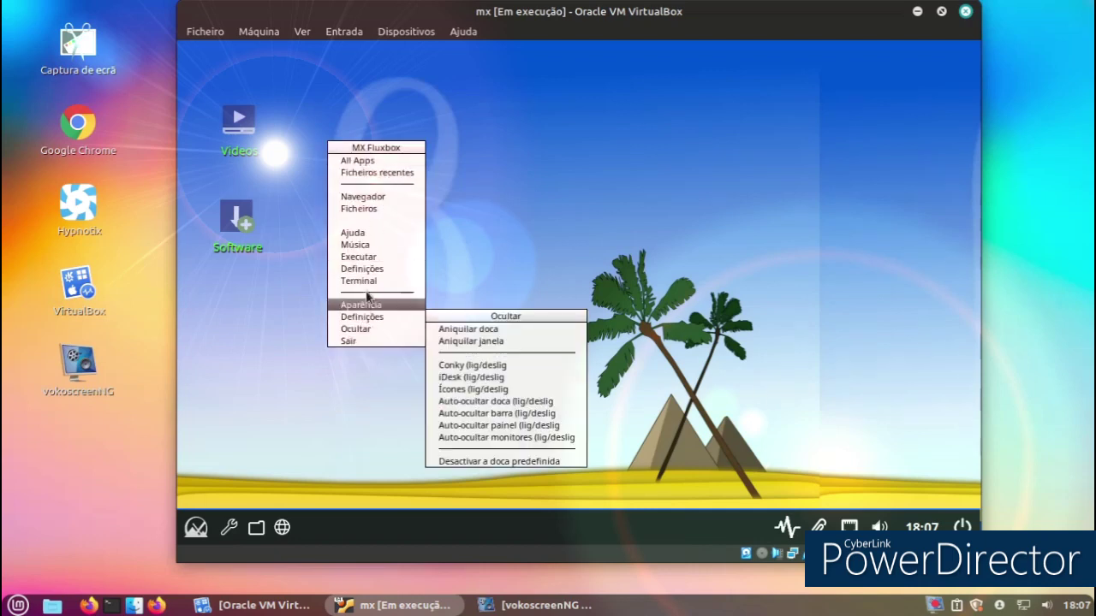
{"action": "left_click", "coordinate": [379, 205]}
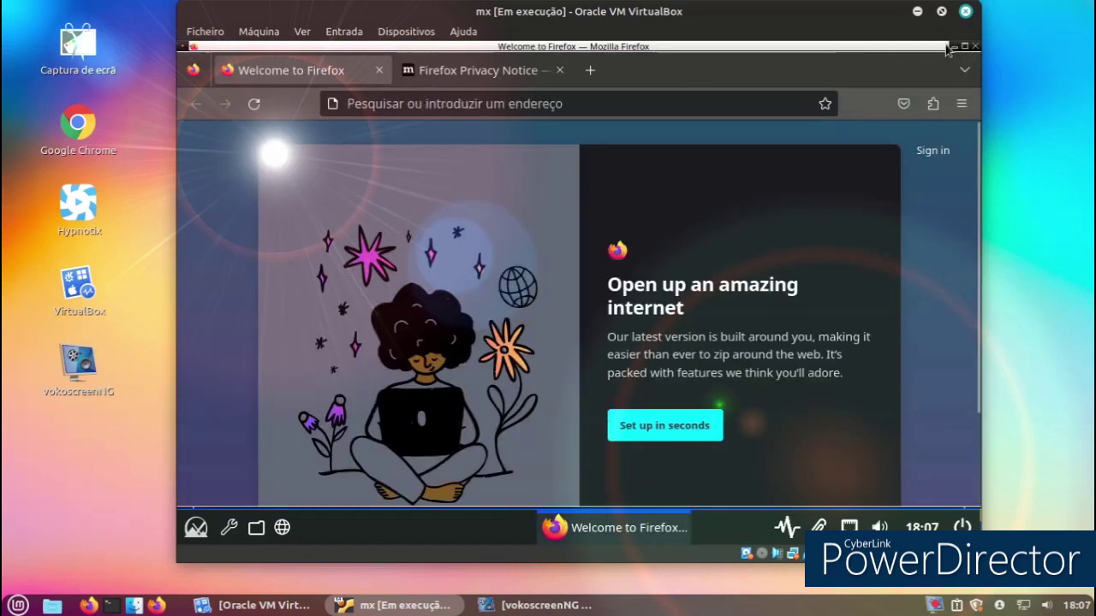
{"action": "left_click", "coordinate": [590, 71]}
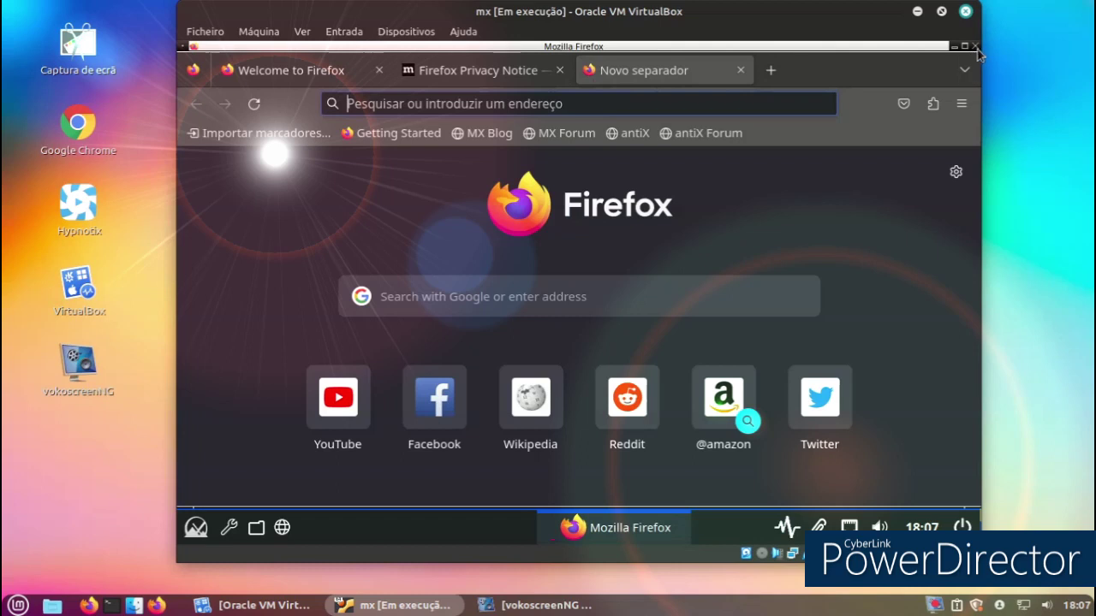
{"action": "left_click", "coordinate": [974, 47]}
Move the virtual machine window slightly down and to the left on the host desktop
{"action": "left_click", "coordinate": [463, 31]}
{"action": "left_click", "coordinate": [472, 17]}
{"action": "left_click_drag", "start_coordinate": [473, 17], "coordinate": [410, 44]}
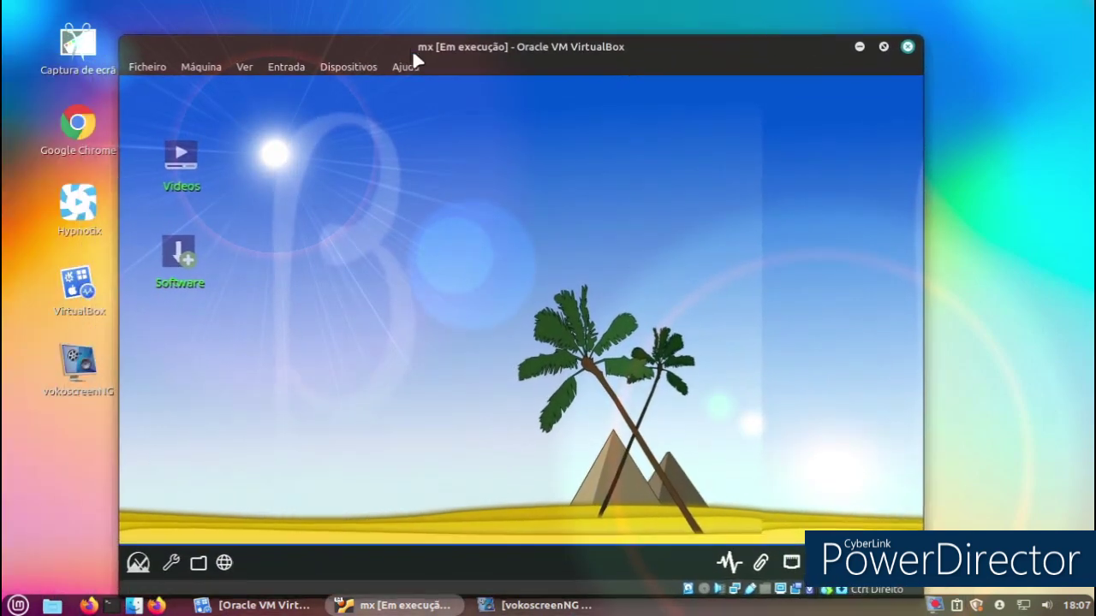
Start Firefox on the MX Linux Blog, dismiss the session-restore notice, browse the posts and close the browser
{"action": "left_click", "coordinate": [224, 562]}
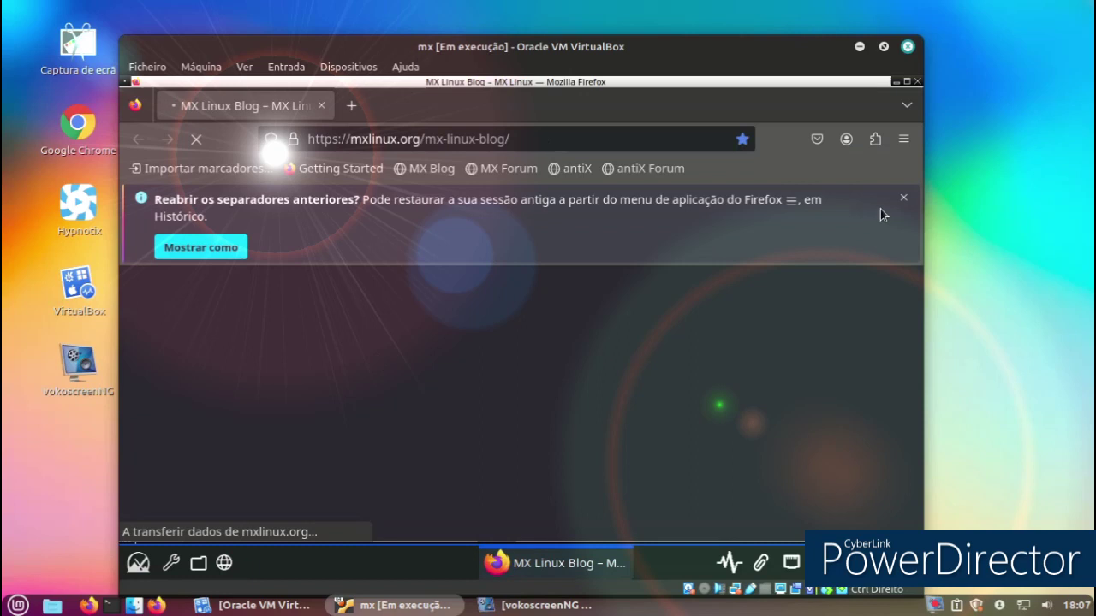
{"action": "left_click", "coordinate": [903, 198]}
{"action": "scroll", "coordinate": [548, 240], "scroll_direction": "down", "scroll_amount": 10}
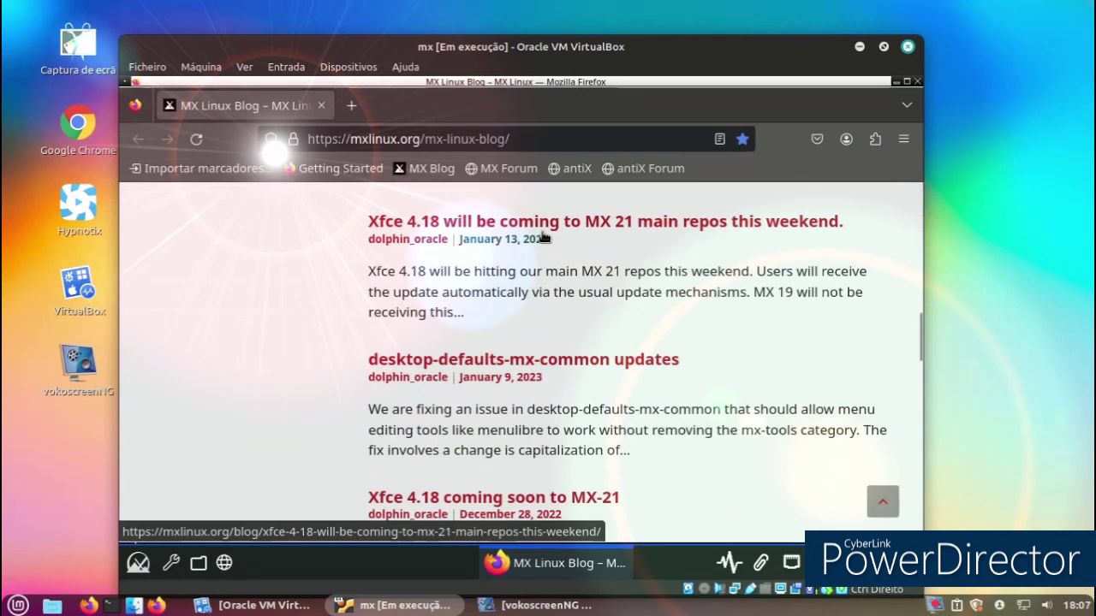
{"action": "scroll", "coordinate": [543, 238], "scroll_direction": "down", "scroll_amount": 2}
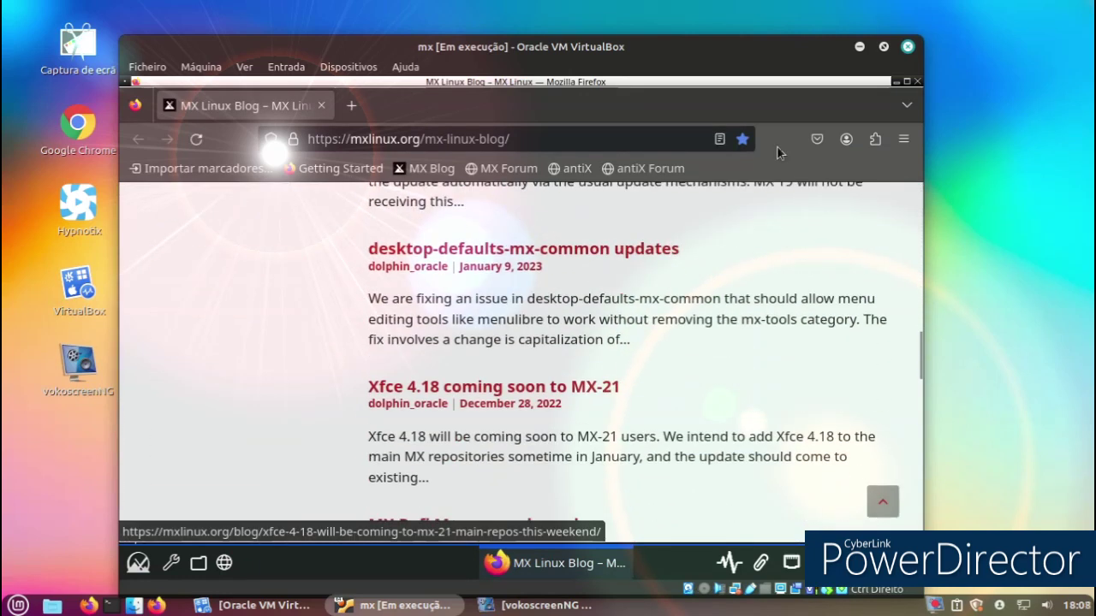
{"action": "left_click", "coordinate": [917, 82]}
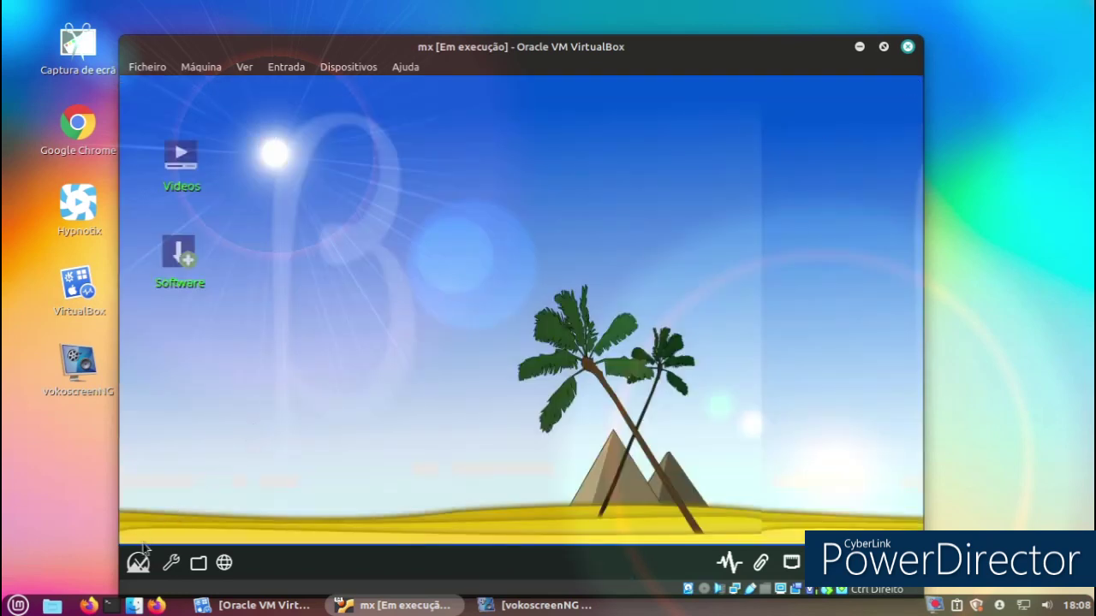
Open the Fluxbox Settings manager, look over its entries, and view and close the MX Tools collection
{"action": "left_click", "coordinate": [170, 563]}
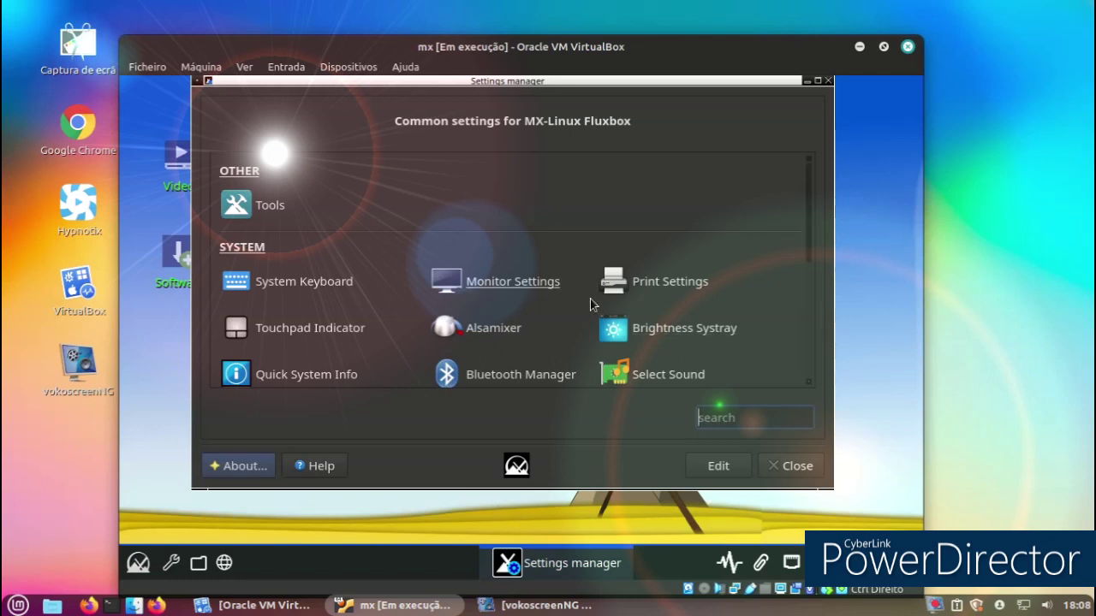
{"action": "scroll", "coordinate": [481, 304], "scroll_direction": "down", "scroll_amount": 1}
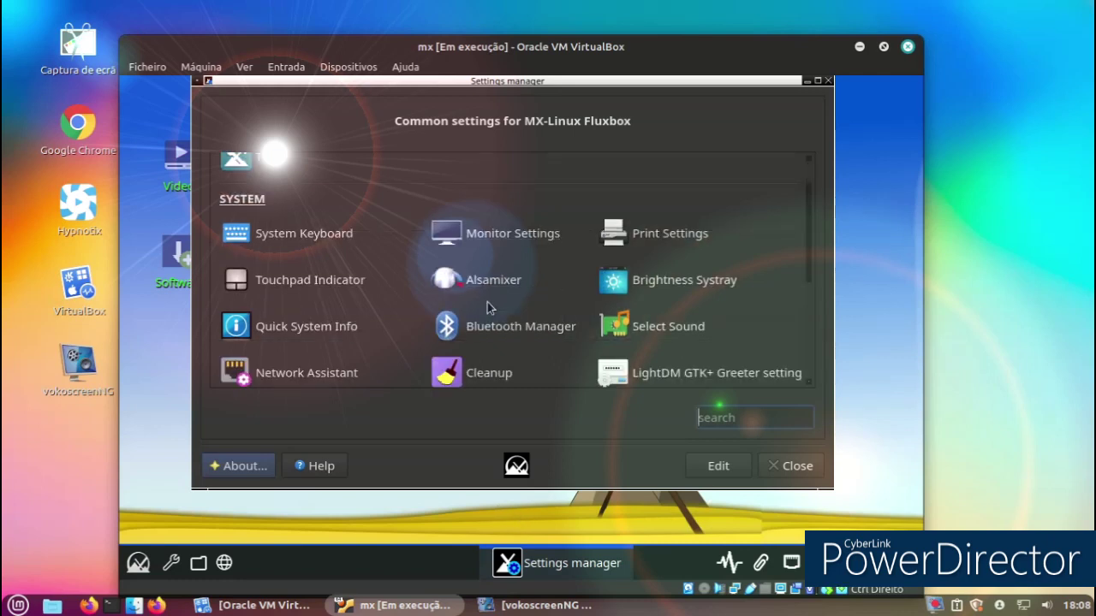
{"action": "scroll", "coordinate": [640, 336], "scroll_direction": "up", "scroll_amount": 1}
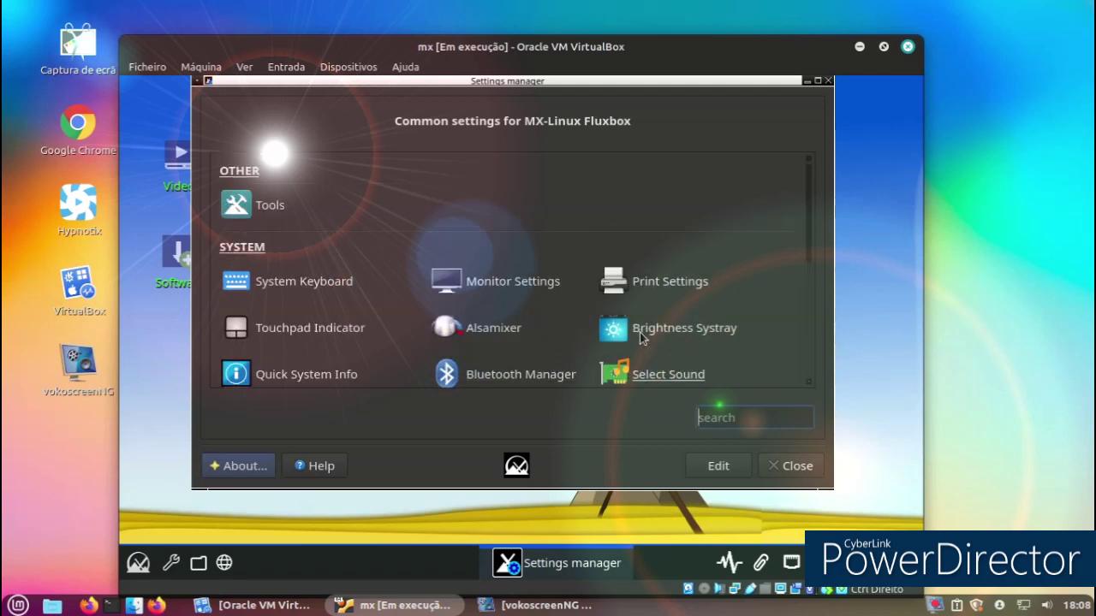
{"action": "left_click", "coordinate": [274, 210]}
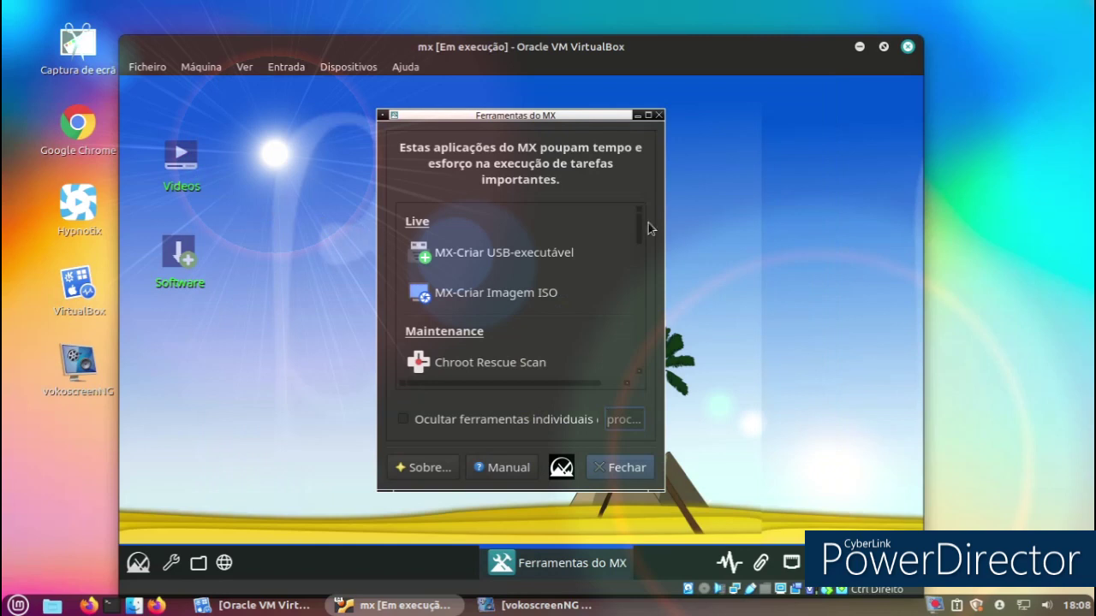
{"action": "left_click", "coordinate": [614, 467]}
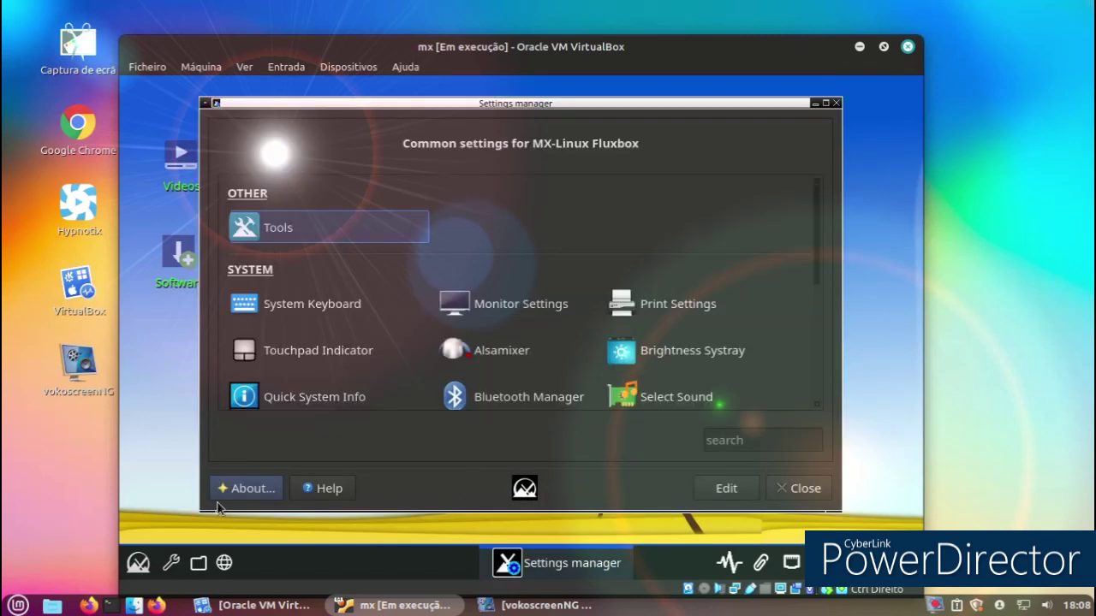
Open Tint2 Manager from the user settings, highlight dock-dualum-tint2rc, apply without checking it, and close both Tint2 Manager and the Settings manager
{"action": "scroll", "coordinate": [501, 340], "scroll_direction": "down", "scroll_amount": 3}
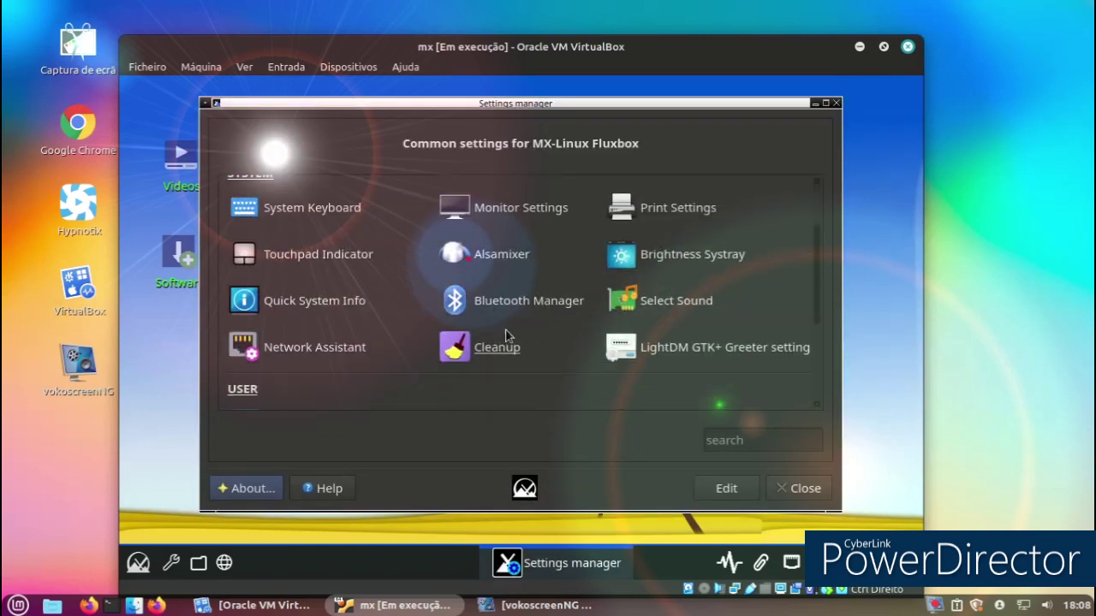
{"action": "scroll", "coordinate": [545, 381], "scroll_direction": "down", "scroll_amount": 1}
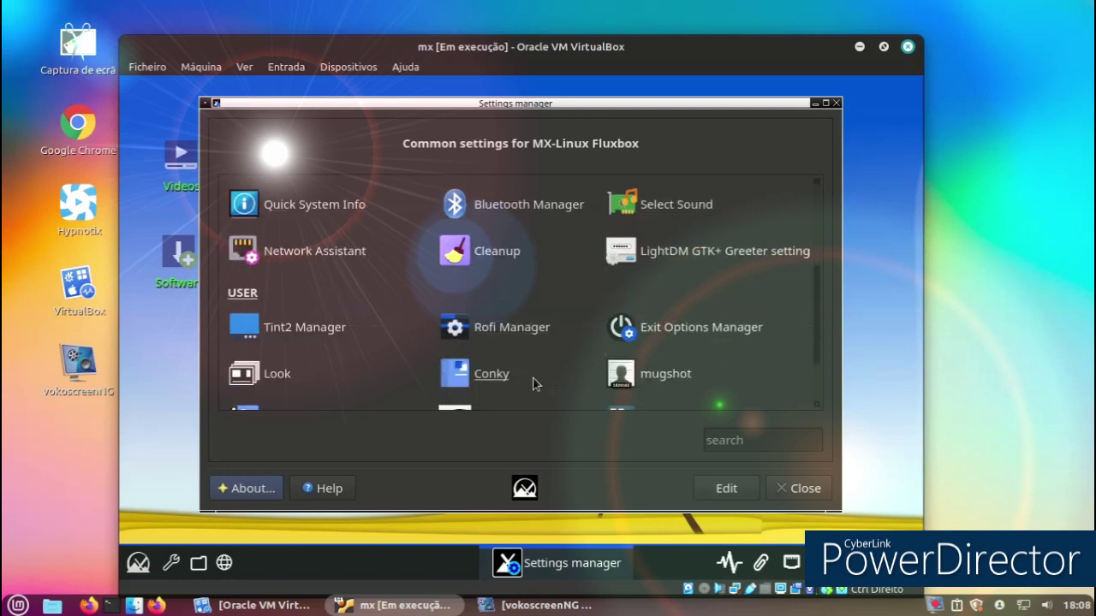
{"action": "scroll", "coordinate": [538, 379], "scroll_direction": "down", "scroll_amount": 2}
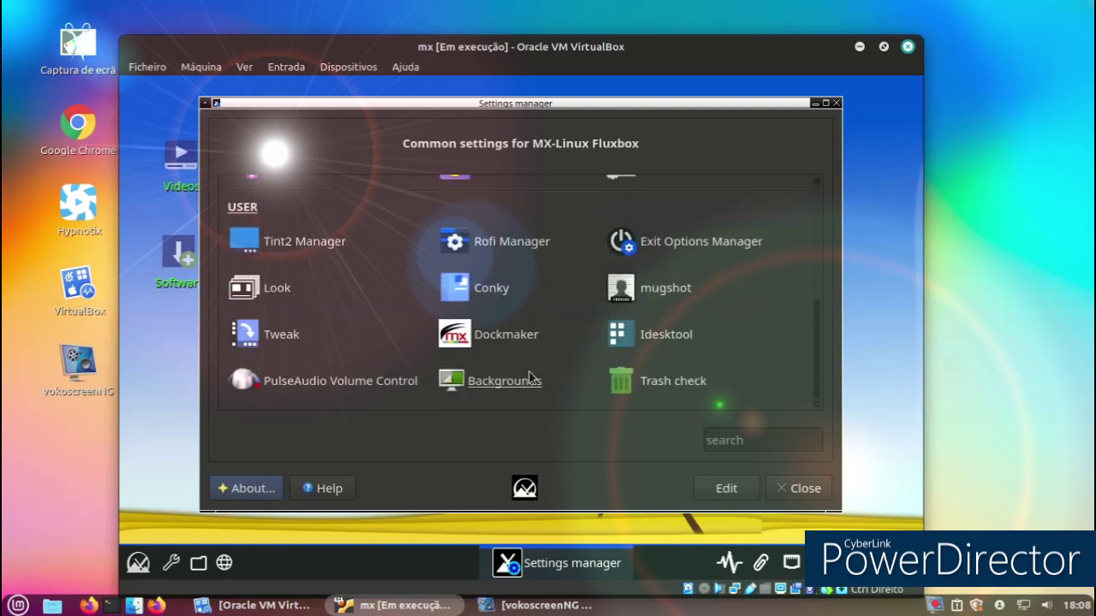
{"action": "scroll", "coordinate": [530, 378], "scroll_direction": "up", "scroll_amount": 1}
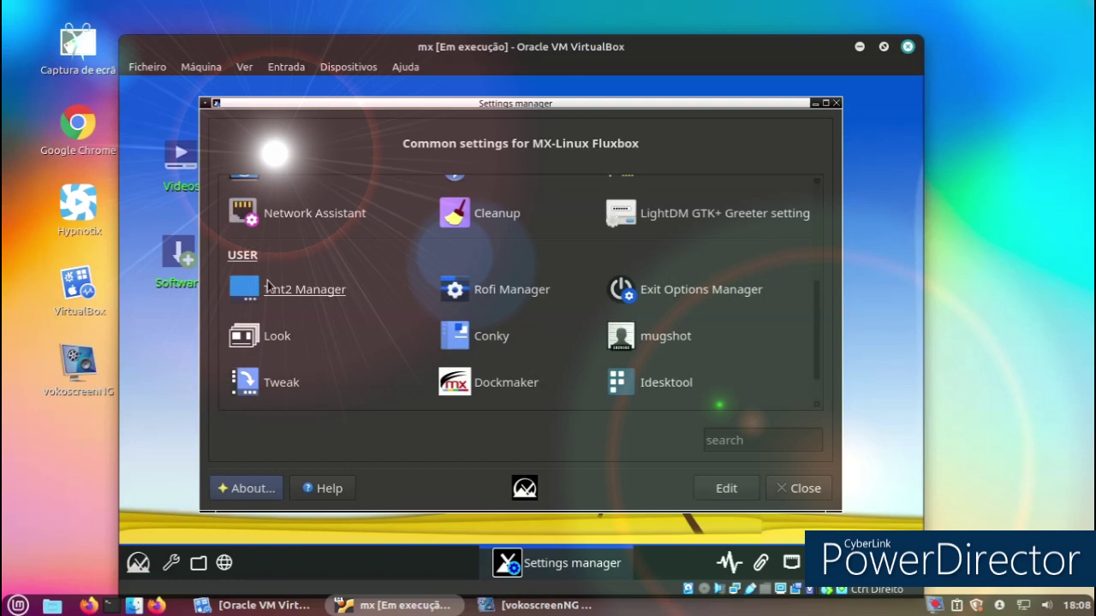
{"action": "left_click", "coordinate": [295, 289]}
{"action": "left_click", "coordinate": [529, 340]}
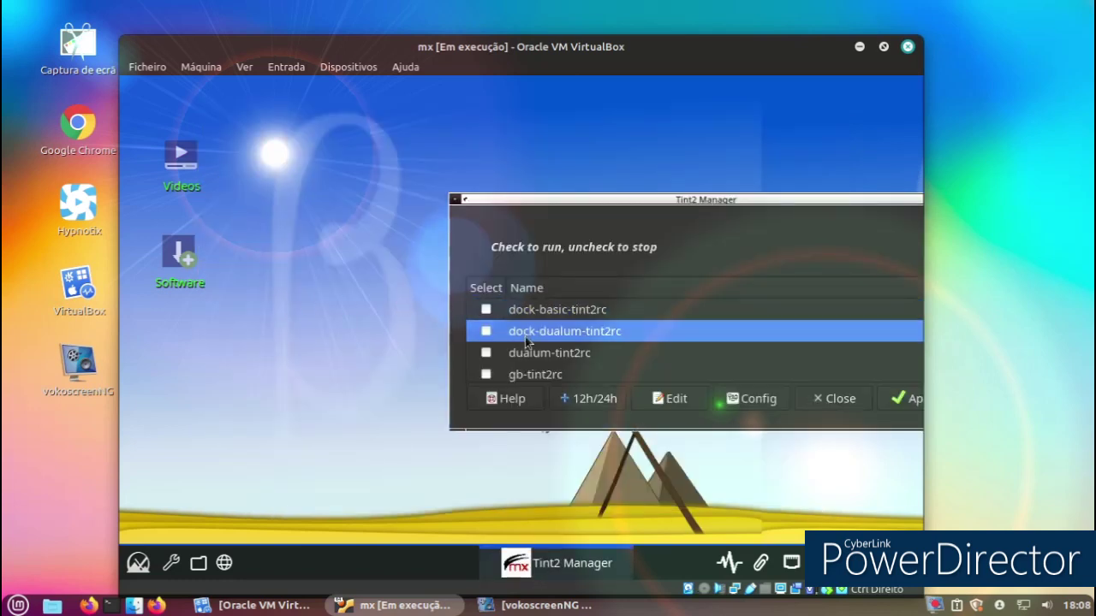
{"action": "left_click", "coordinate": [894, 399]}
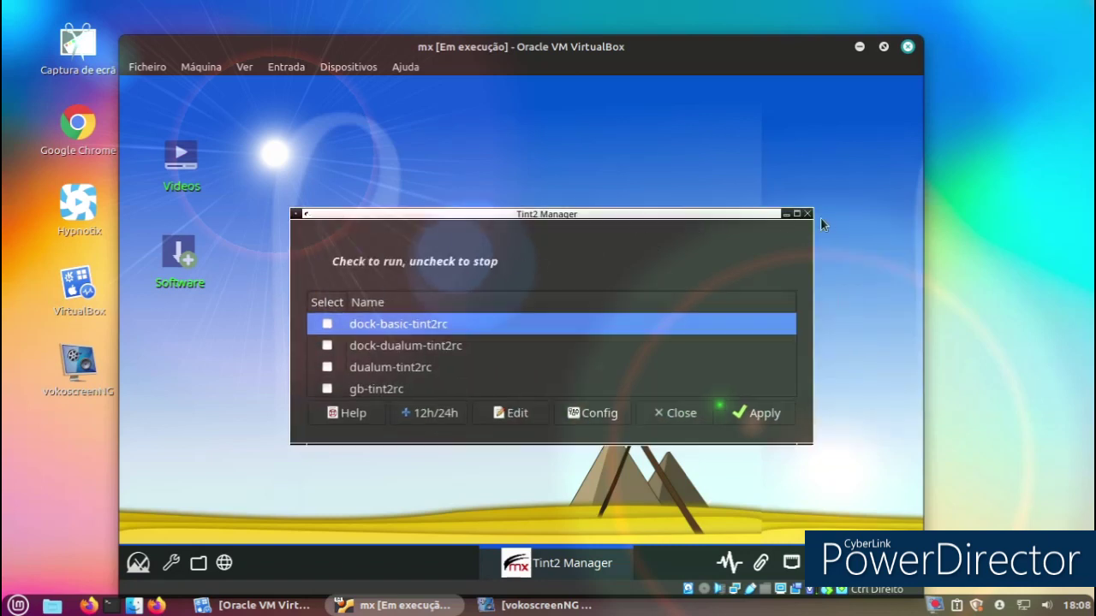
{"action": "left_click", "coordinate": [806, 215]}
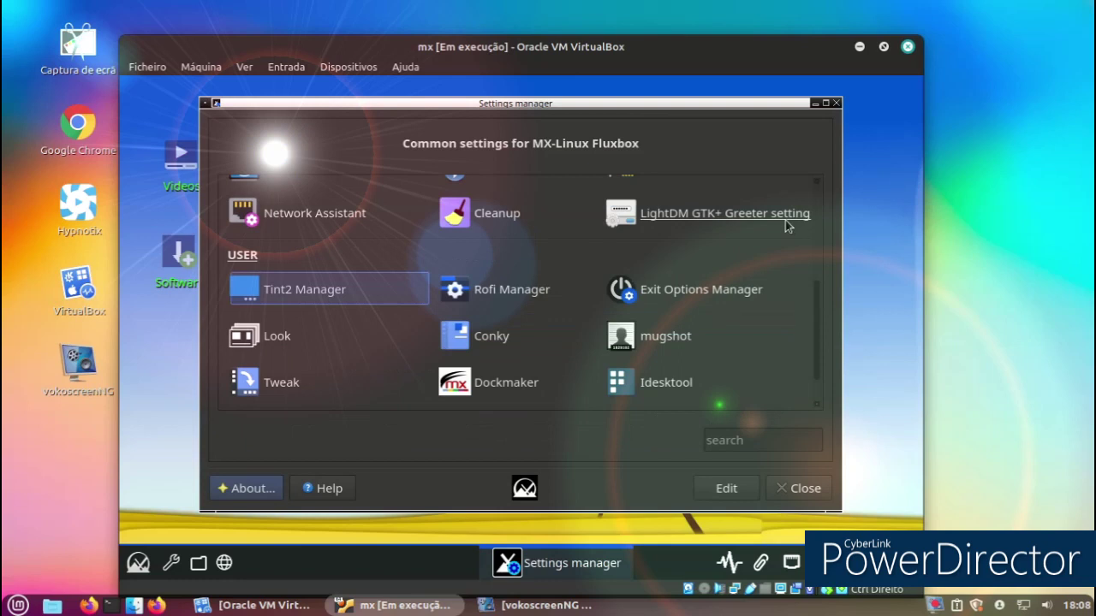
{"action": "left_click", "coordinate": [796, 490]}
Launch Geany from the Development category of the application menu, bring its title bar into view and close it
{"action": "left_click", "coordinate": [138, 562]}
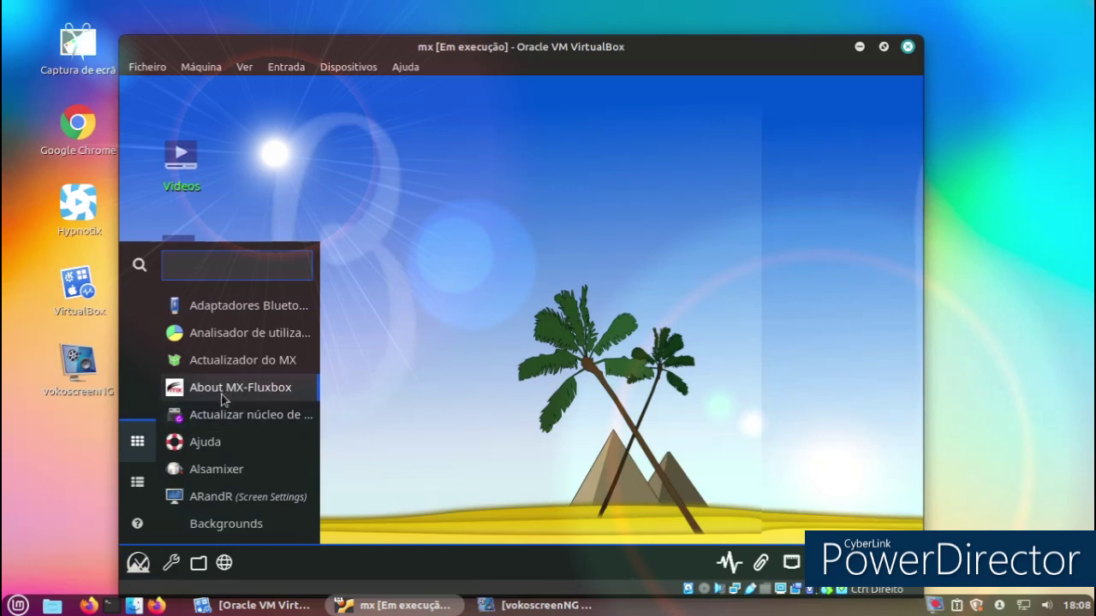
{"action": "left_click", "coordinate": [137, 482]}
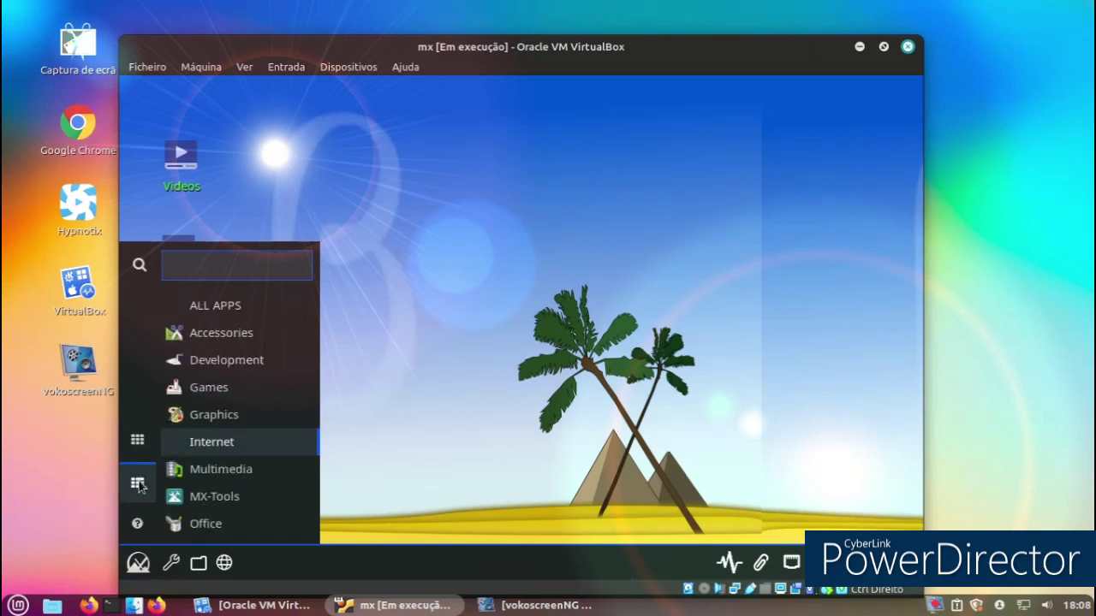
{"action": "left_click", "coordinate": [263, 358]}
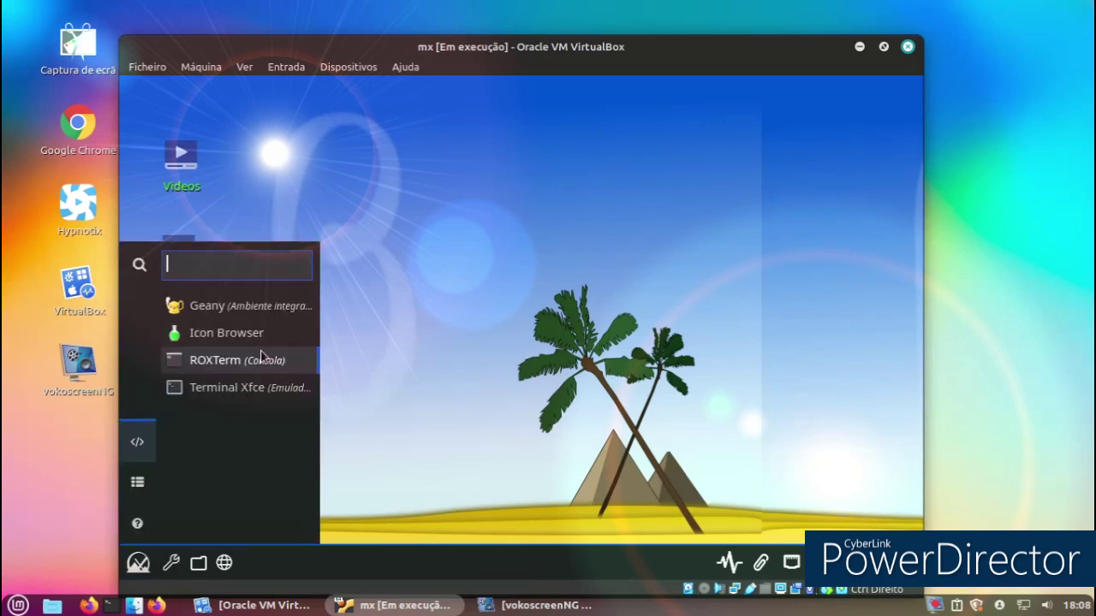
{"action": "left_click", "coordinate": [254, 306]}
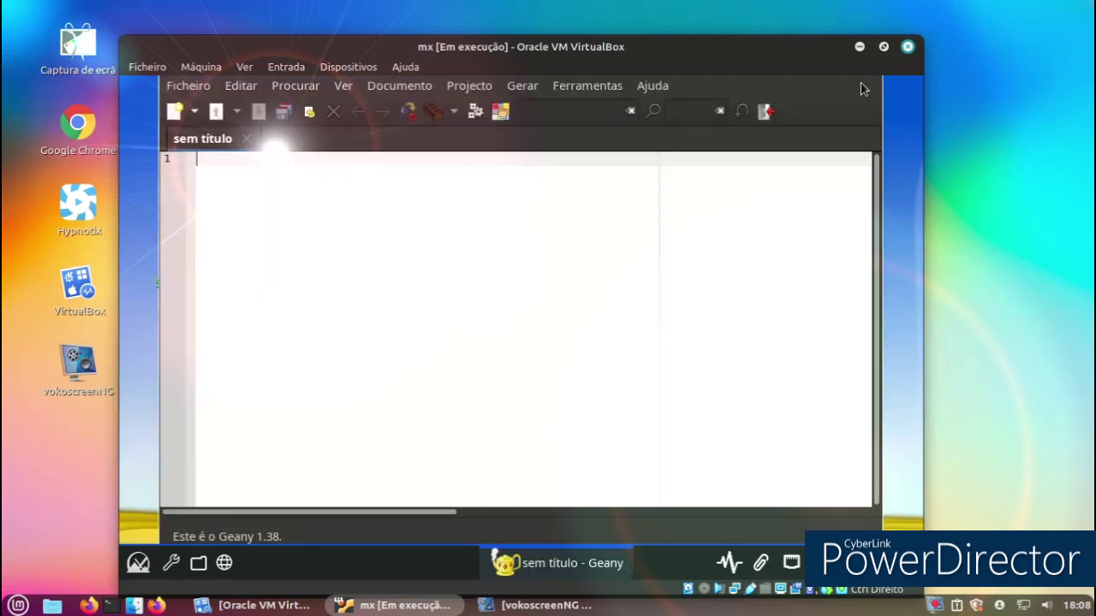
{"action": "double_click", "coordinate": [838, 97]}
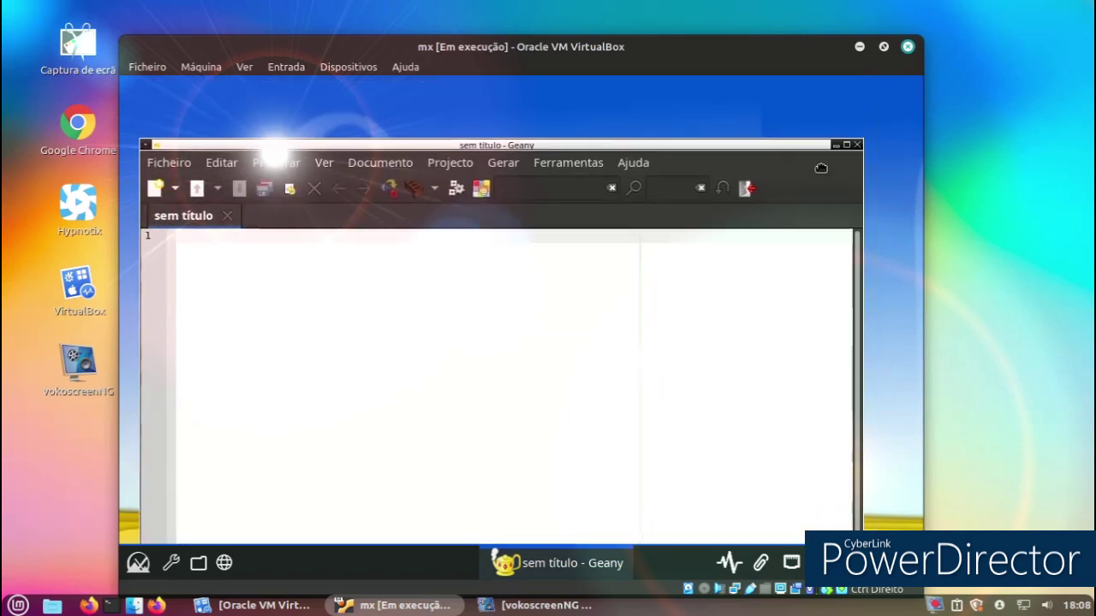
{"action": "left_click", "coordinate": [858, 144]}
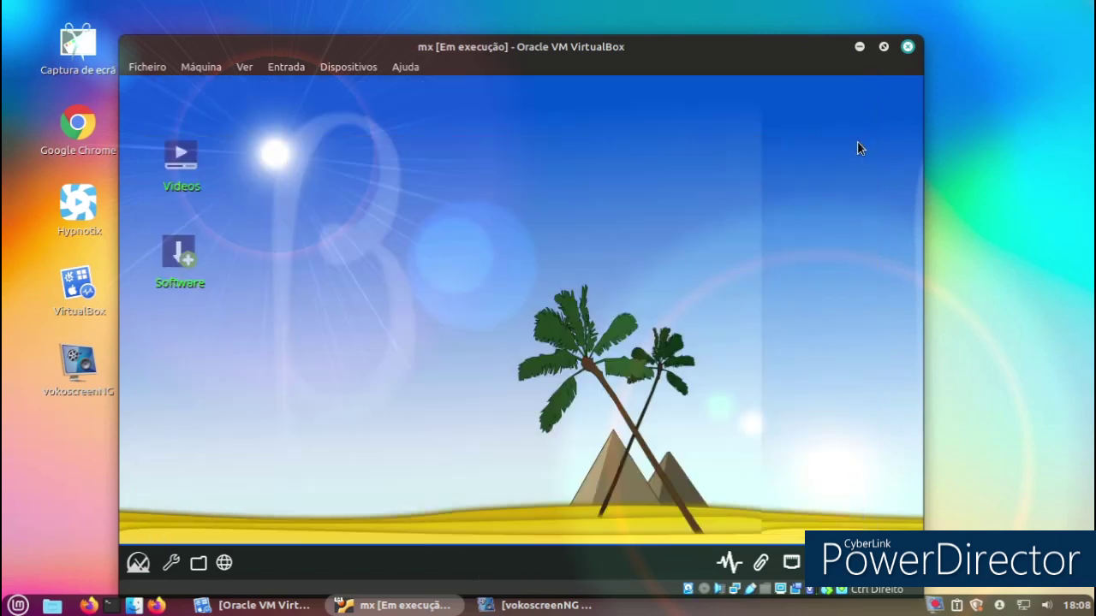
Open the deb installer from the application menu's MX-Tools category and cancel its file selection
{"action": "left_click", "coordinate": [138, 561]}
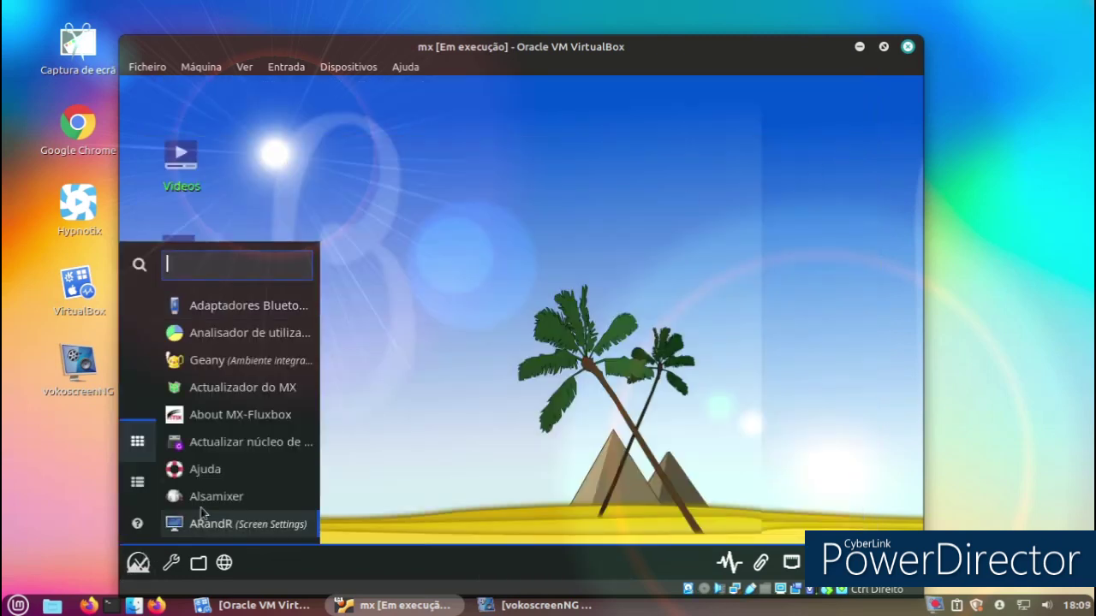
{"action": "left_click", "coordinate": [134, 484]}
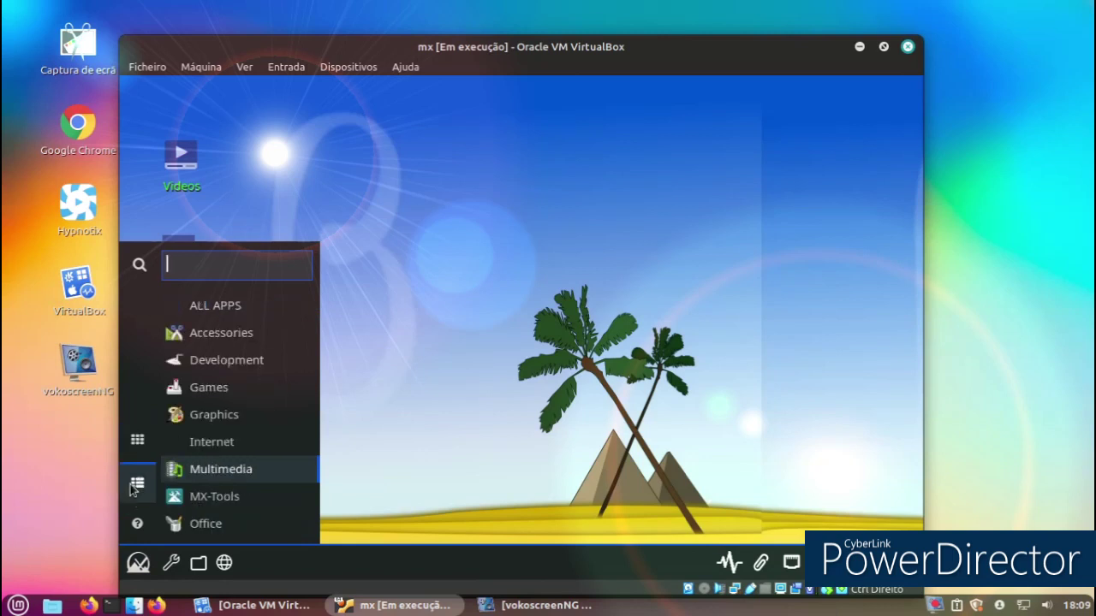
{"action": "key", "text": "Escape"}
{"action": "key", "text": "super"}
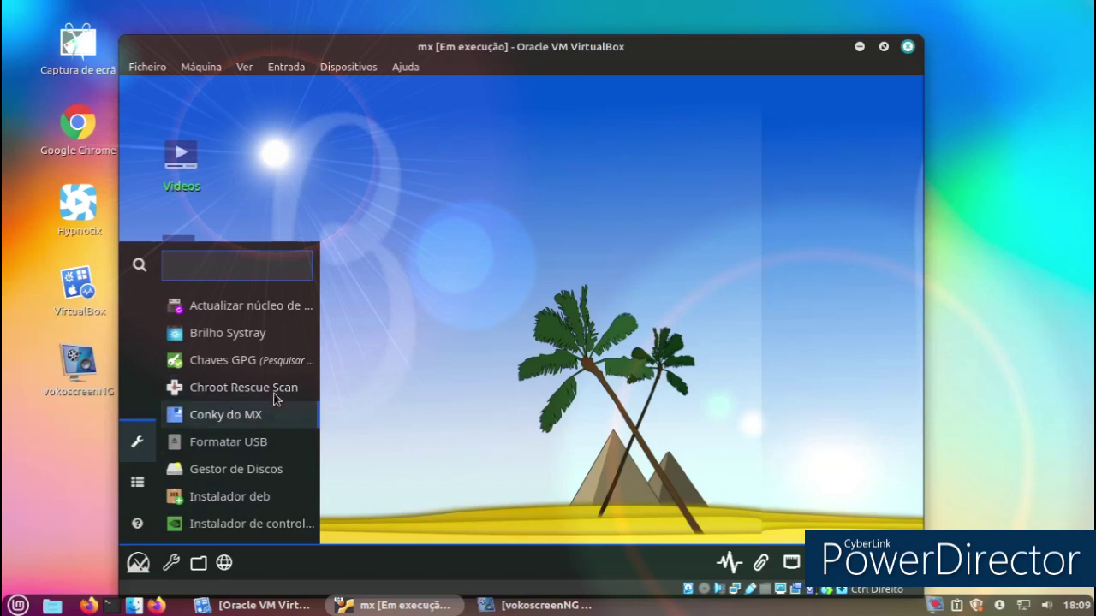
{"action": "left_click", "coordinate": [241, 498]}
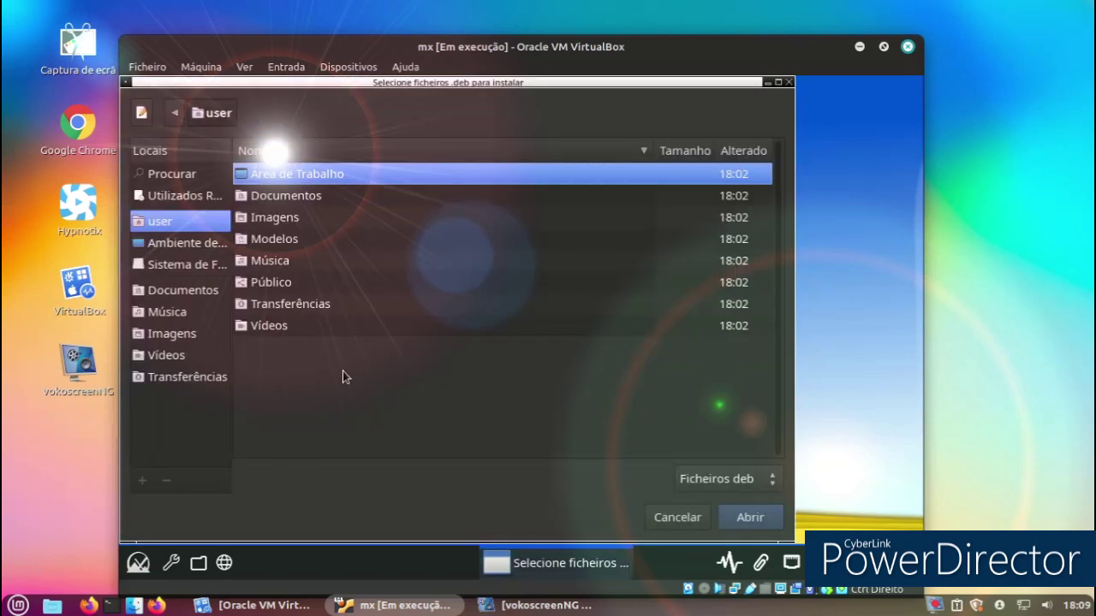
{"action": "left_click", "coordinate": [660, 519]}
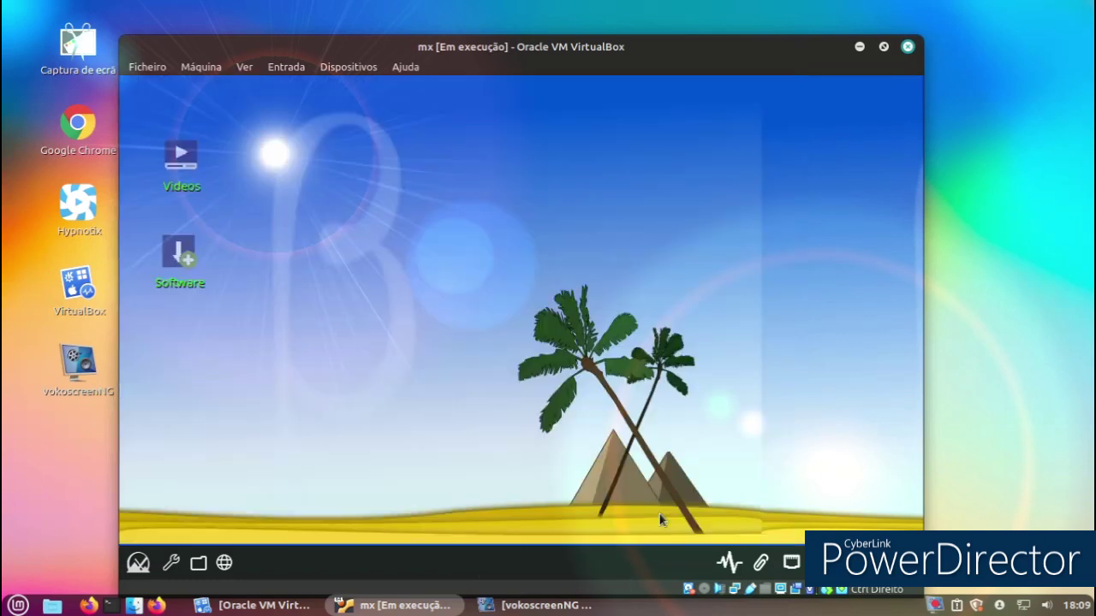
Open the icon management tool from the appearance options of the Fluxbox desktop menu
{"action": "right_click", "coordinate": [425, 256]}
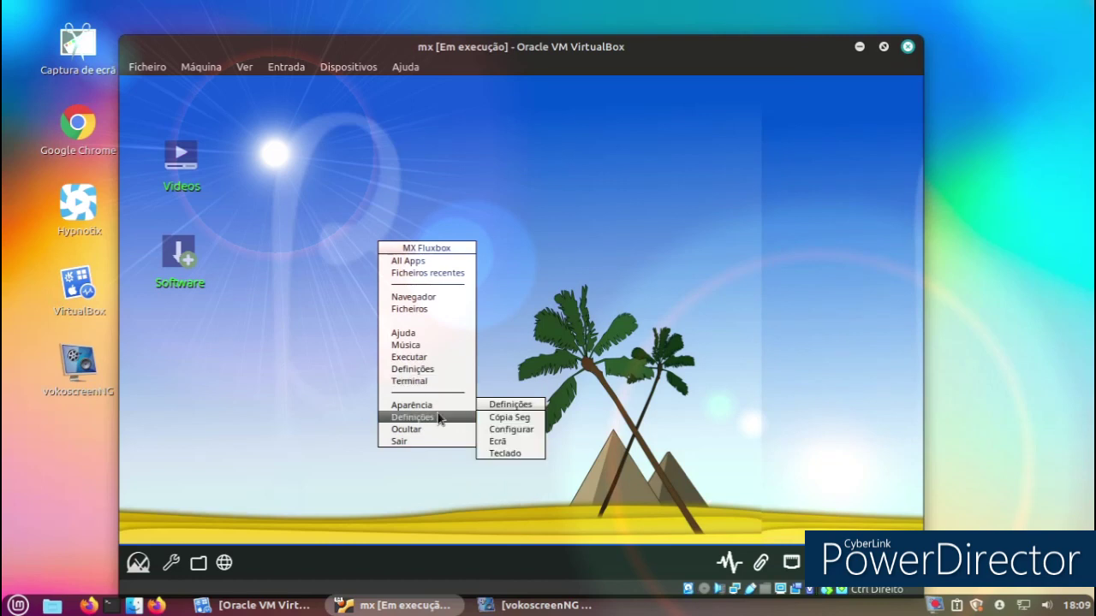
{"action": "mouse_move", "coordinate": [438, 408]}
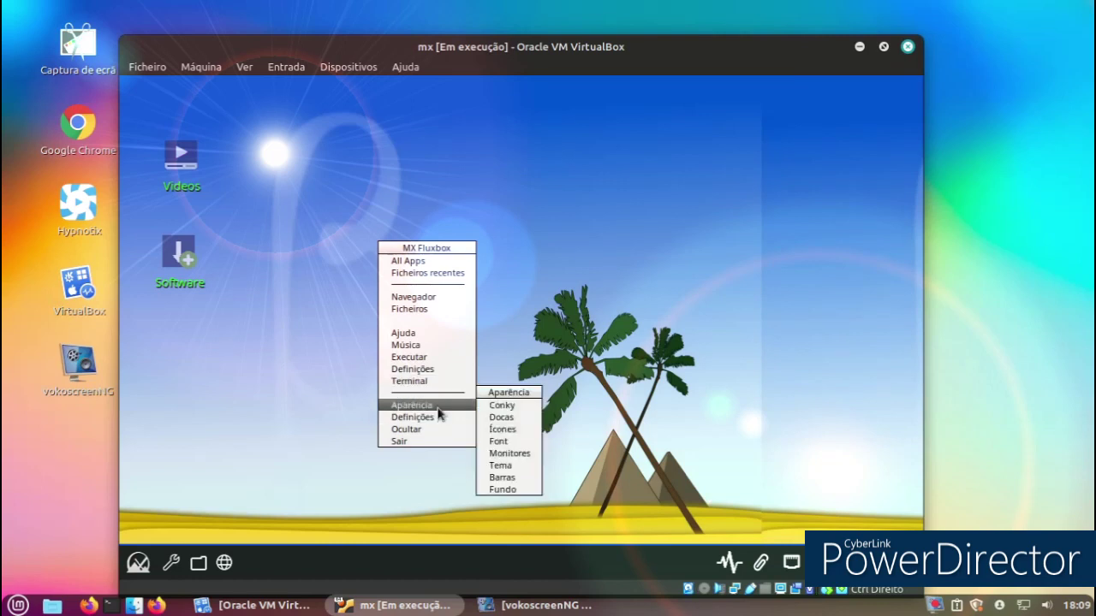
{"action": "left_click", "coordinate": [503, 428]}
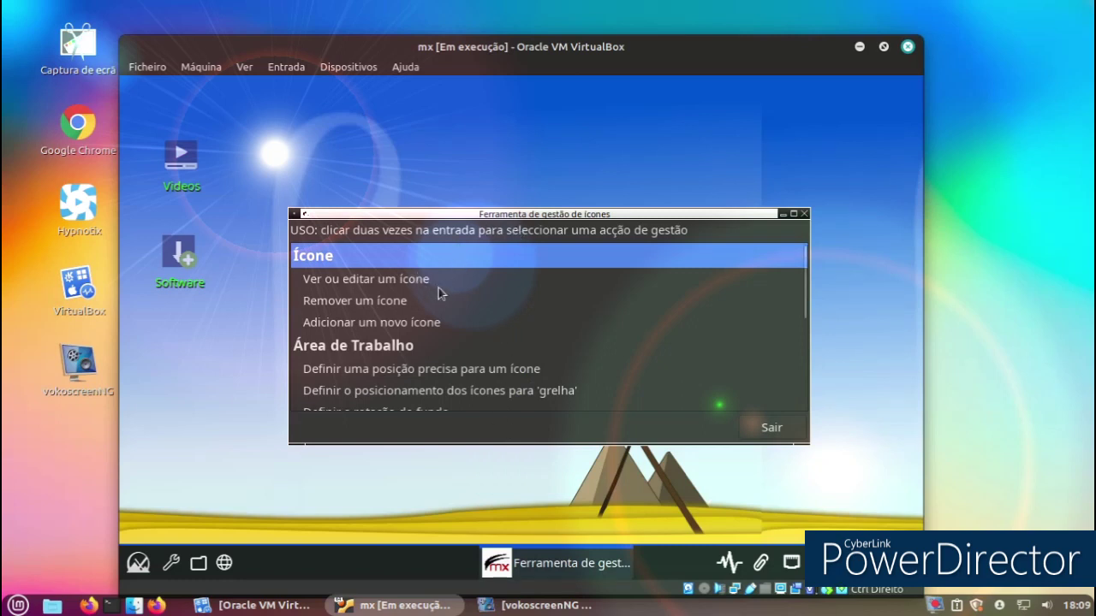
Look through the available actions in the icon management tool and exit it
{"action": "scroll", "coordinate": [440, 291], "scroll_direction": "down", "scroll_amount": 3}
{"action": "scroll", "coordinate": [440, 297], "scroll_direction": "down", "scroll_amount": 1}
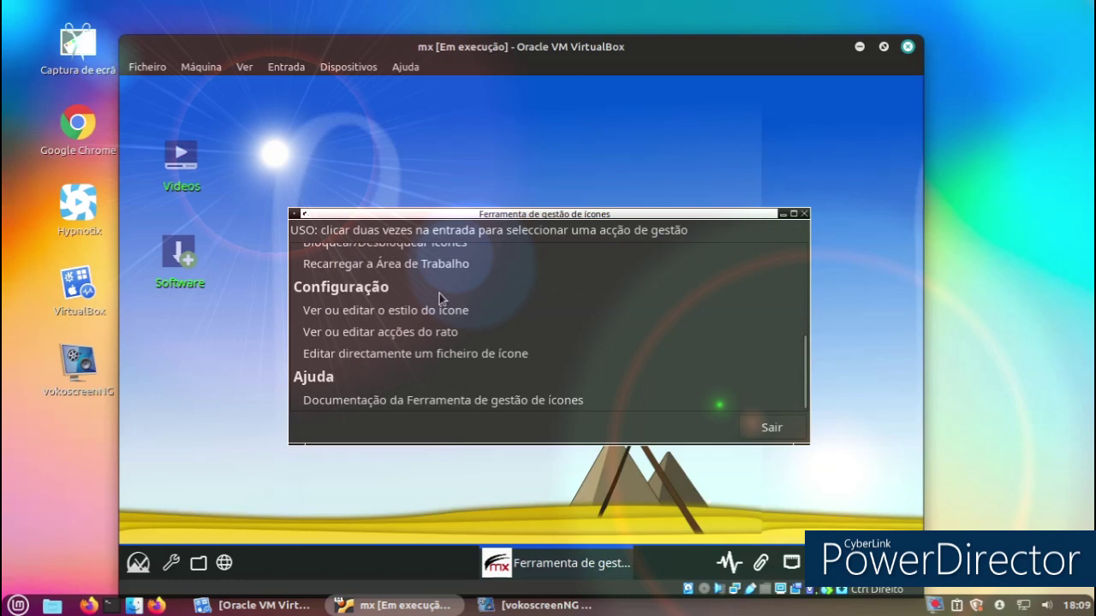
{"action": "scroll", "coordinate": [442, 294], "scroll_direction": "up", "scroll_amount": 1}
{"action": "left_click", "coordinate": [753, 430]}
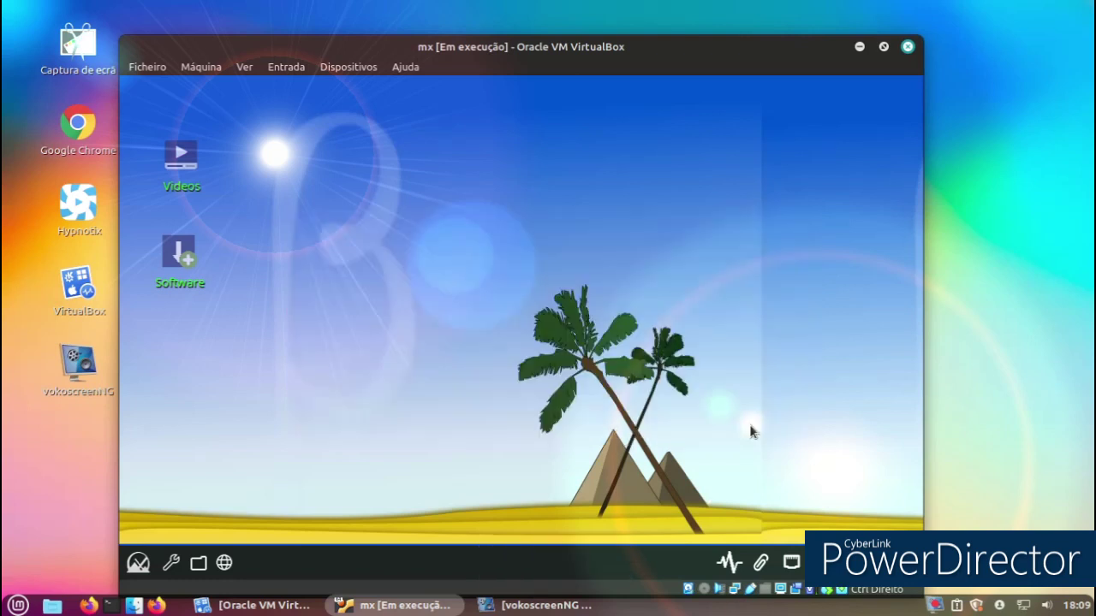
Open the separate workspace wallpapers tool from the Fluxbox desktop menu's background options and apply alpha-inverted.png as the wallpaper
{"action": "right_click", "coordinate": [472, 266]}
{"action": "mouse_move", "coordinate": [496, 424]}
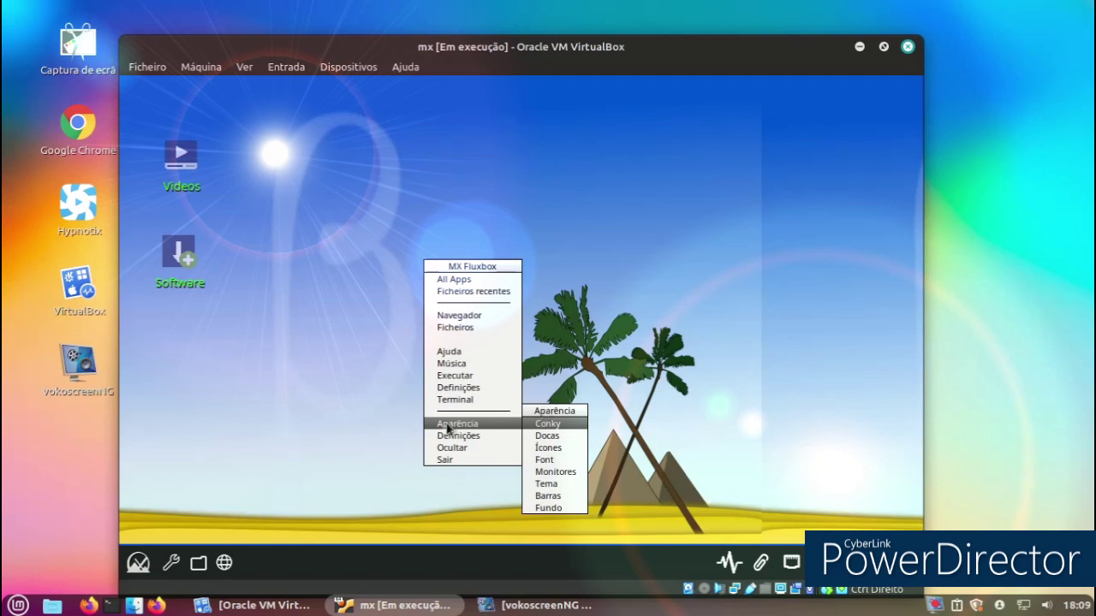
{"action": "mouse_move", "coordinate": [552, 508]}
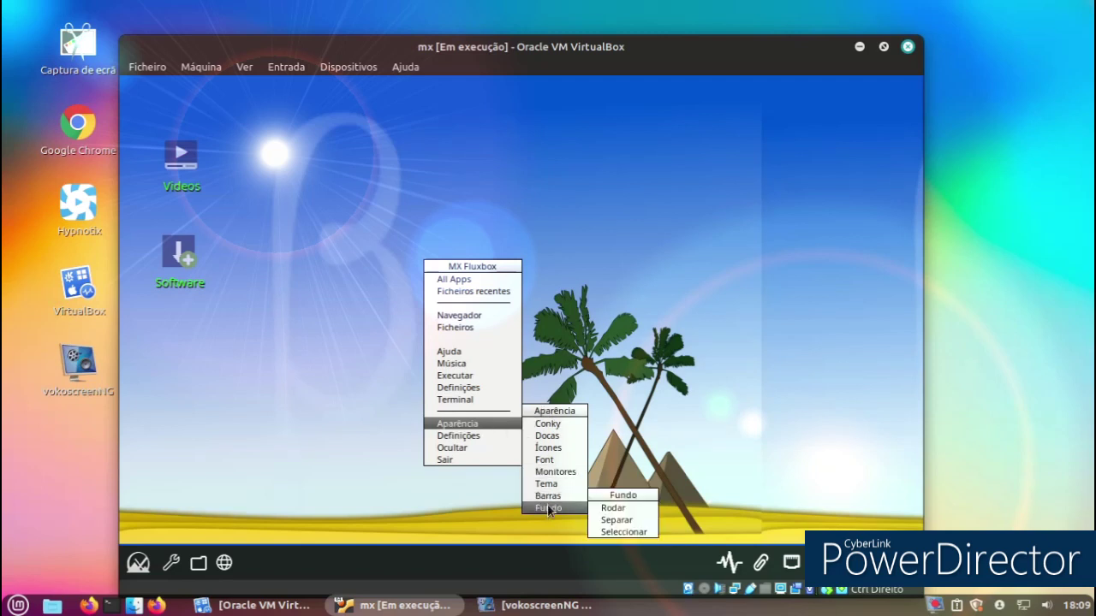
{"action": "left_click", "coordinate": [599, 519]}
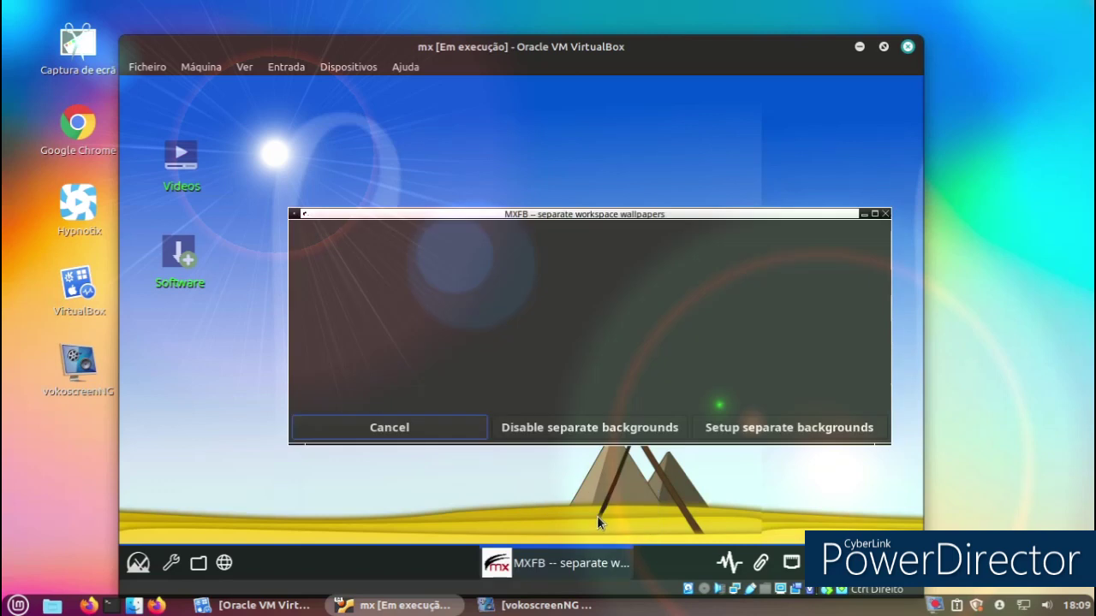
{"action": "left_click", "coordinate": [883, 215]}
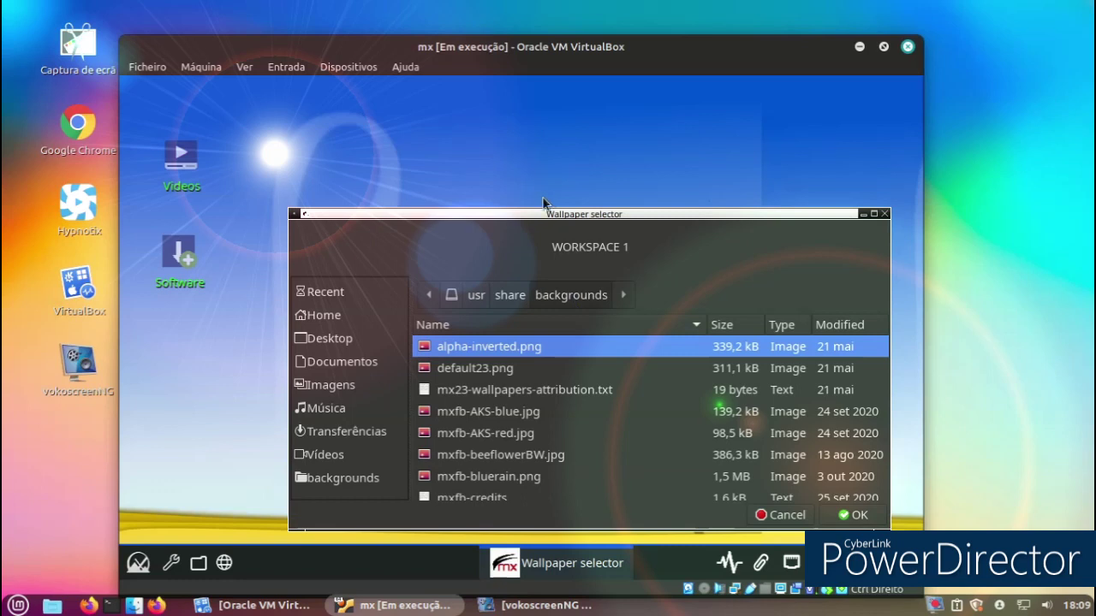
{"action": "left_click", "coordinate": [523, 375]}
{"action": "double_click", "coordinate": [515, 411]}
{"action": "left_click", "coordinate": [837, 514]}
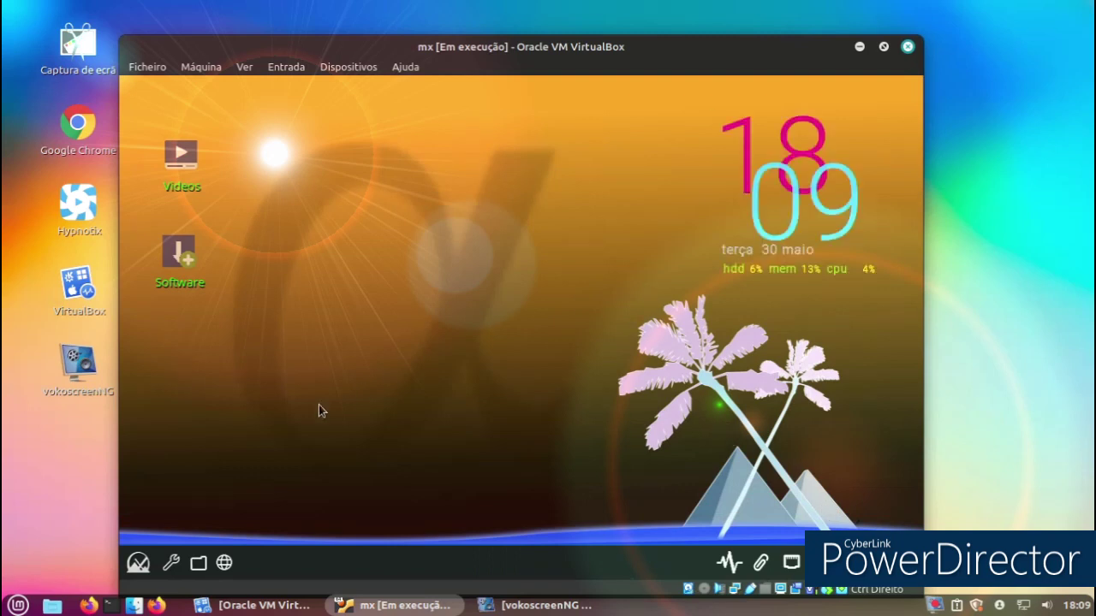
Look through the application menu's help entries, category list and Games category
{"action": "left_click", "coordinate": [137, 562]}
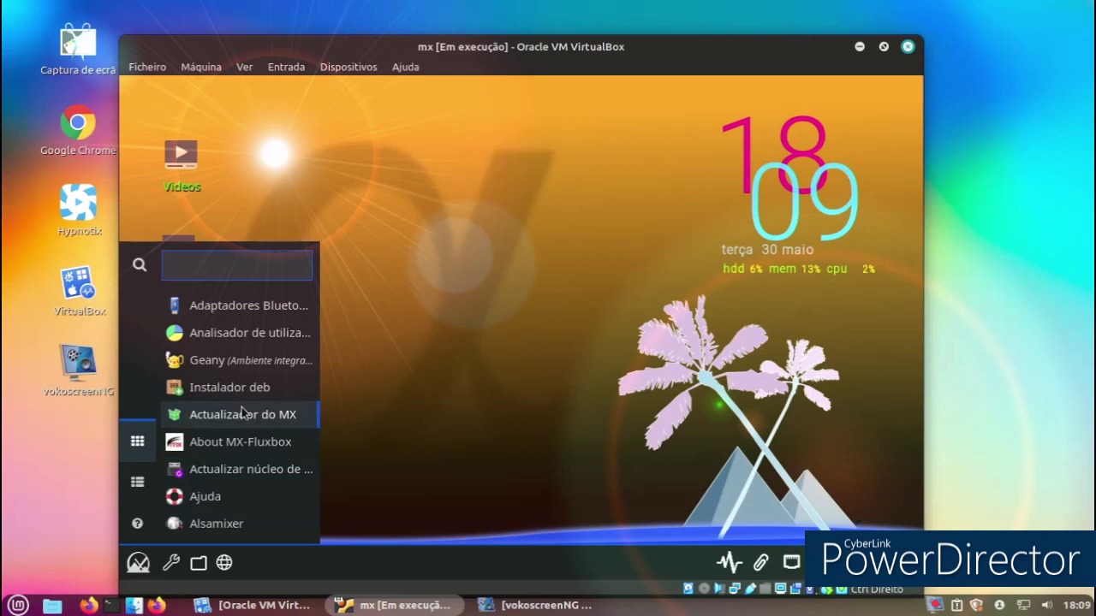
{"action": "left_click", "coordinate": [148, 524]}
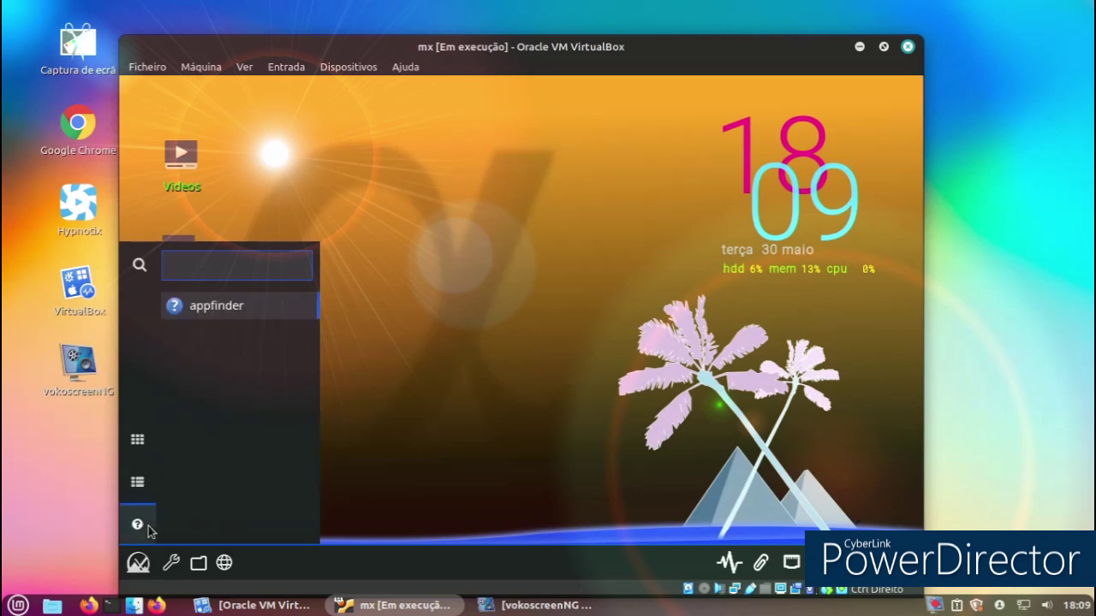
{"action": "left_click", "coordinate": [137, 495]}
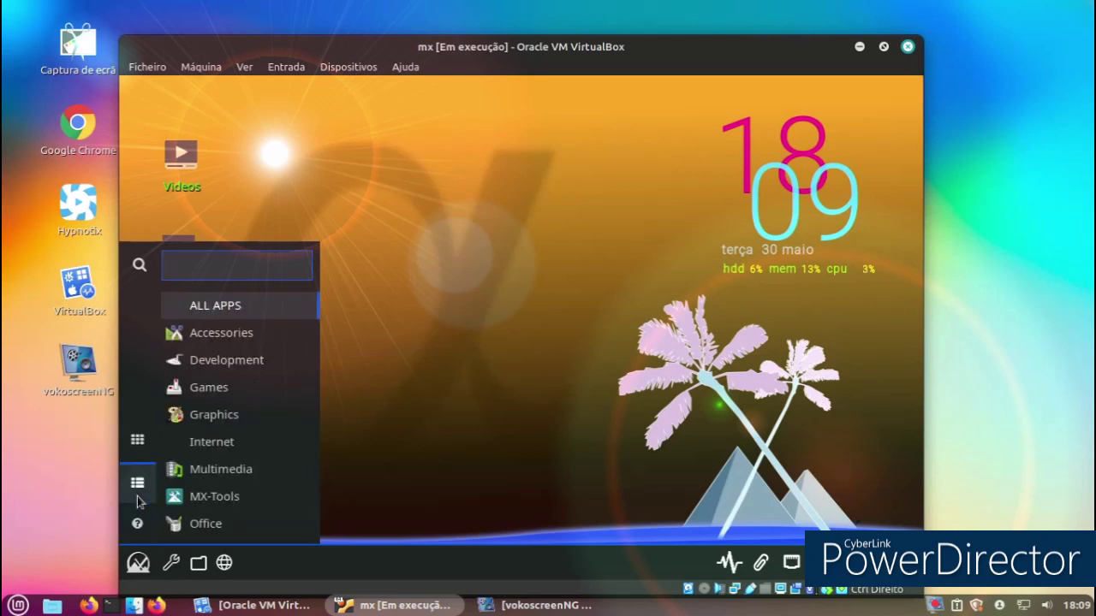
{"action": "left_click", "coordinate": [240, 386]}
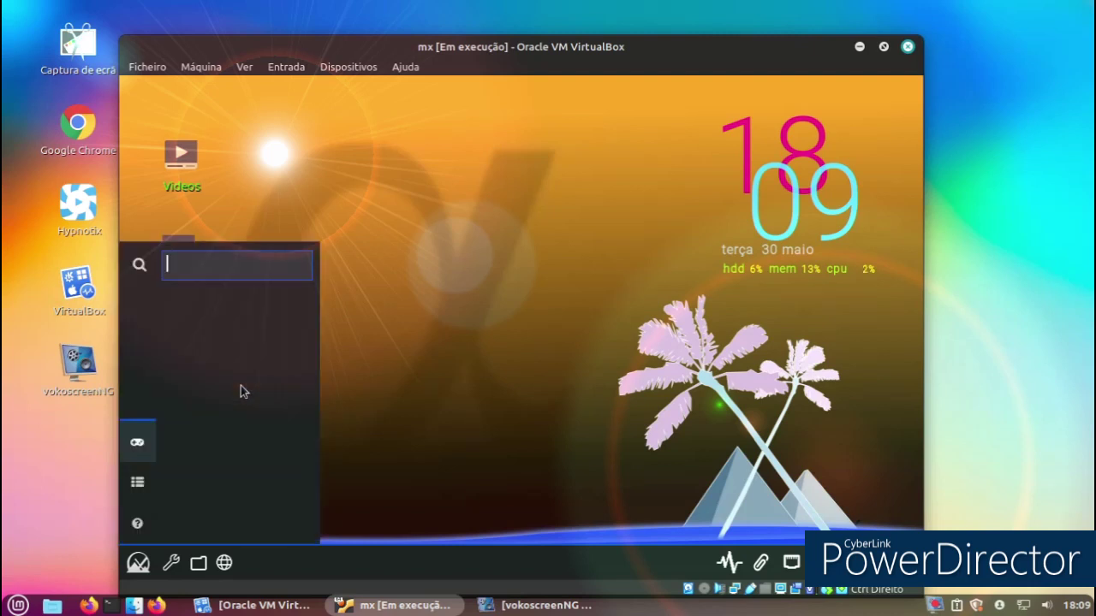
{"action": "left_click", "coordinate": [151, 481]}
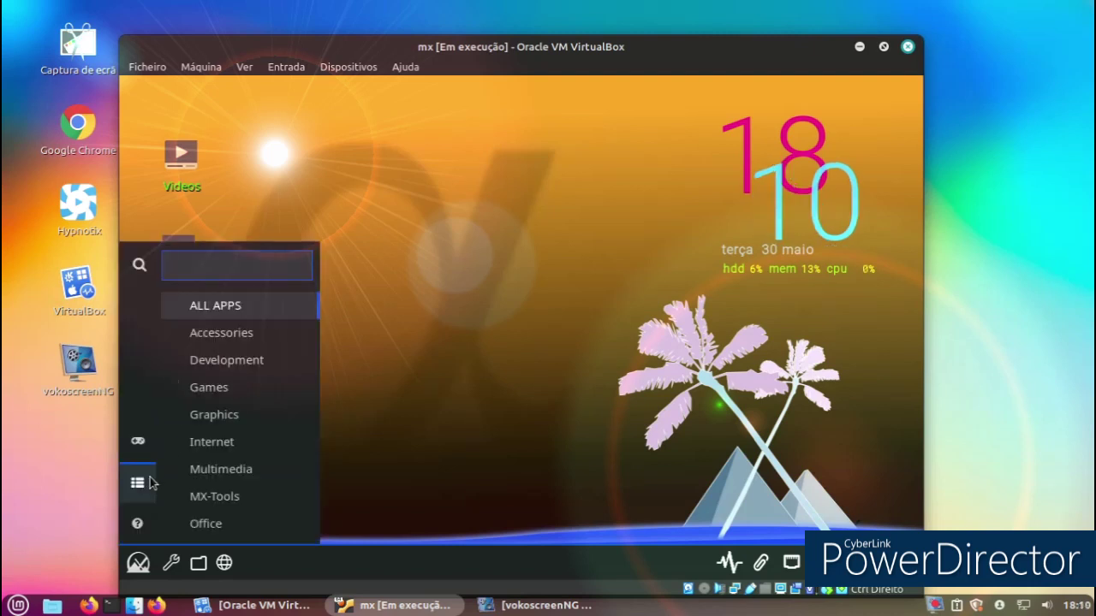
Launch the nomacs image viewer from the Graphics category and accept English as its language
{"action": "left_click", "coordinate": [214, 420]}
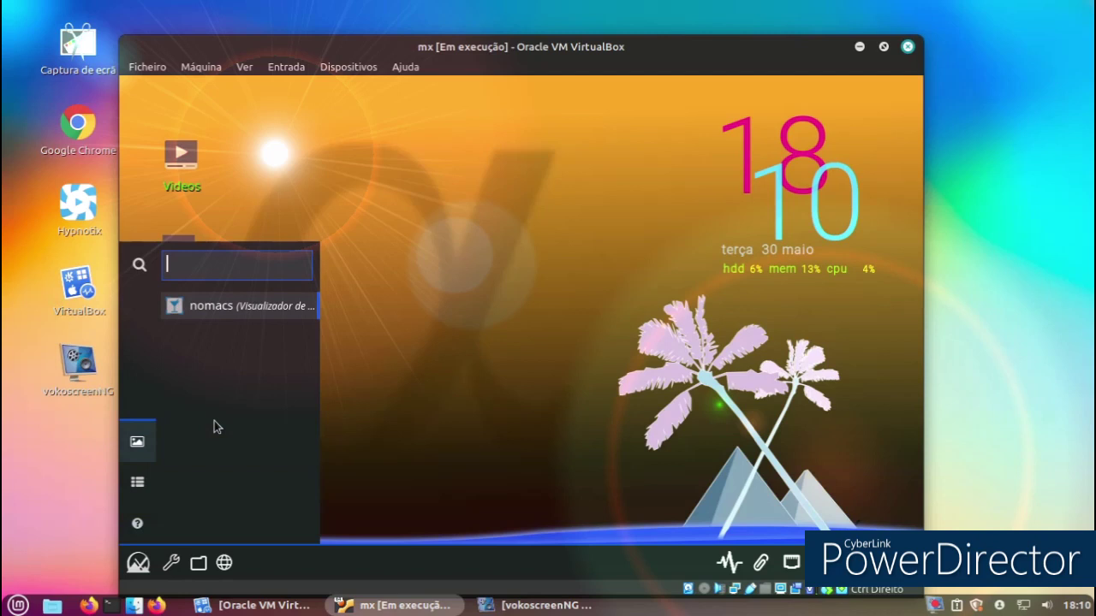
{"action": "left_click", "coordinate": [216, 310]}
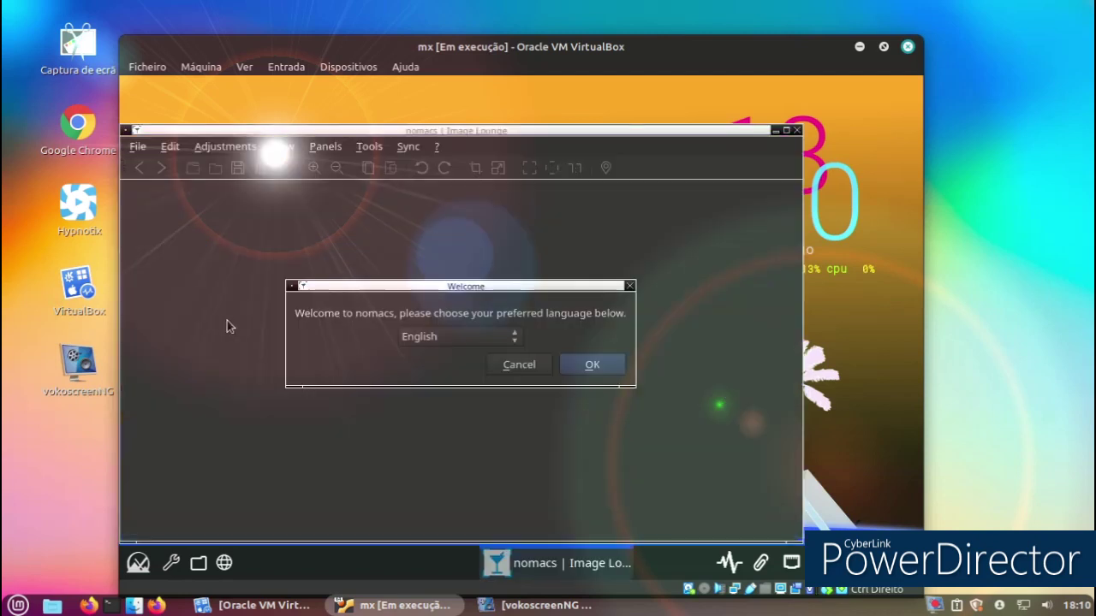
{"action": "left_click", "coordinate": [592, 366]}
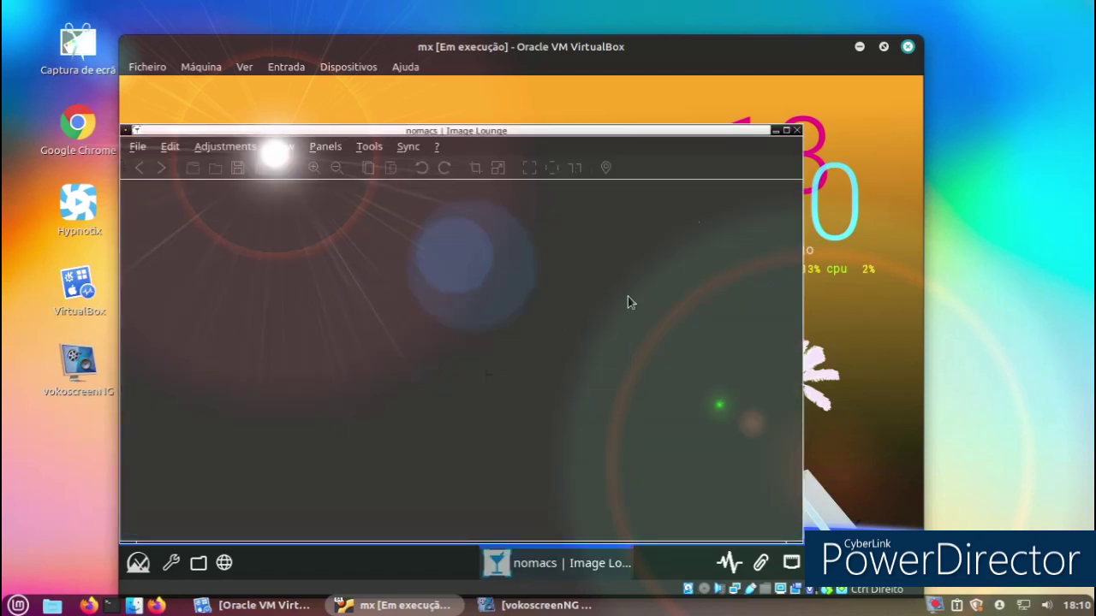
Look over the file commands available in nomacs and close the program
{"action": "left_click", "coordinate": [137, 147]}
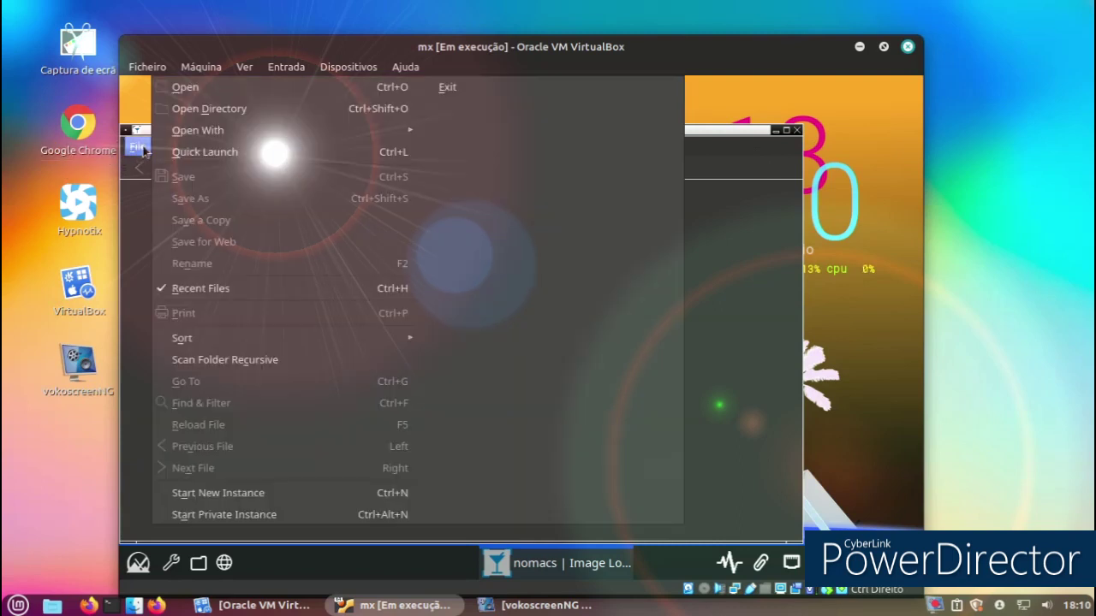
{"action": "left_click", "coordinate": [695, 266]}
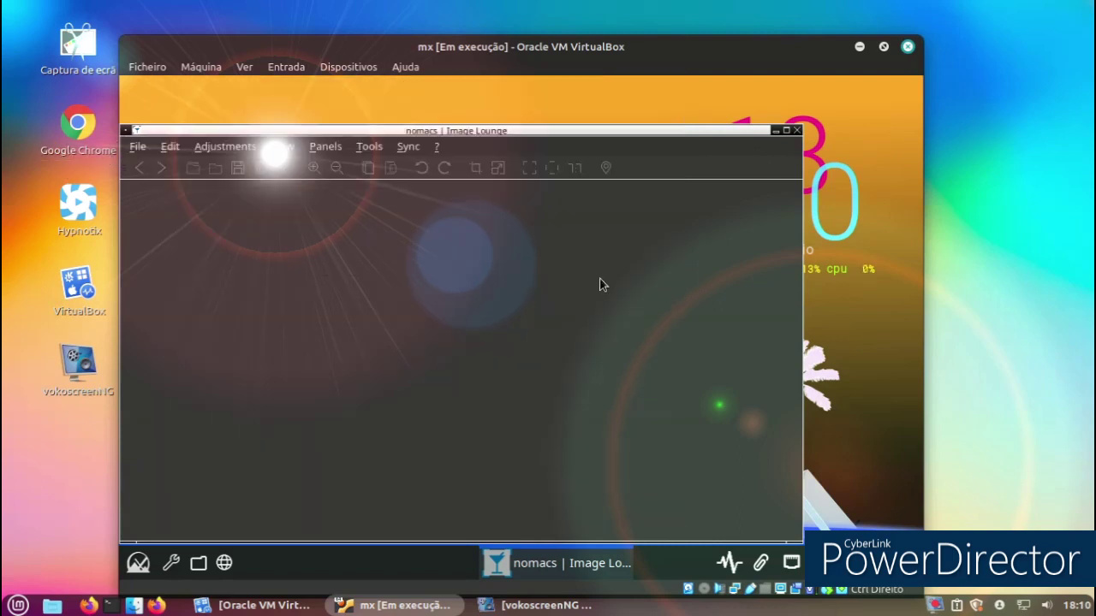
{"action": "left_click", "coordinate": [797, 131]}
Open Conky do MX from the full application list, acknowledge its data update notice and close it
{"action": "left_click", "coordinate": [140, 569]}
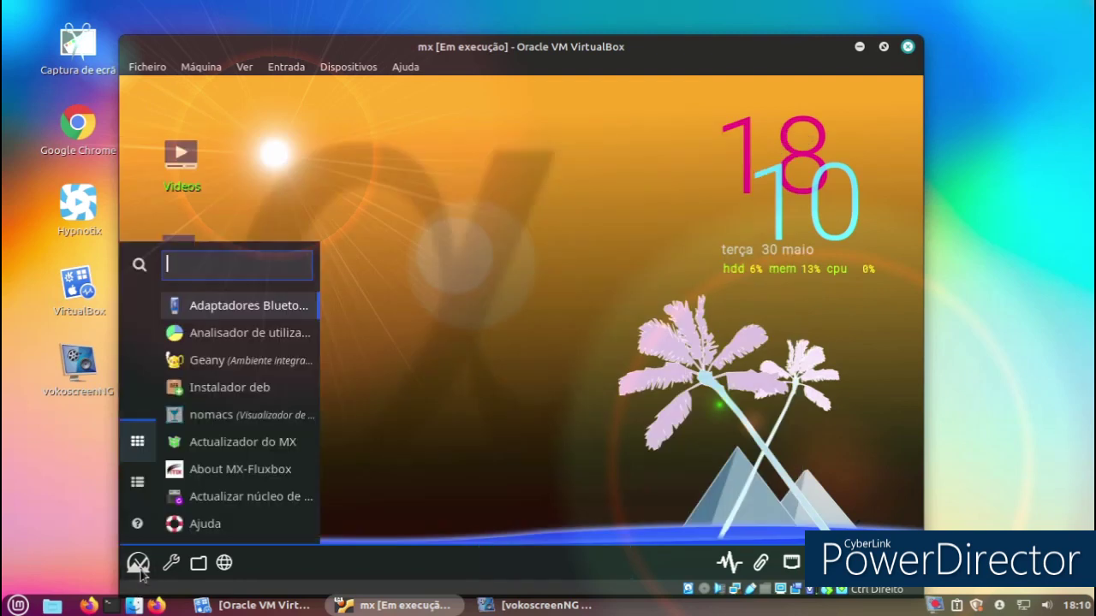
{"action": "scroll", "coordinate": [220, 465], "scroll_direction": "down", "scroll_amount": 3}
{"action": "scroll", "coordinate": [229, 465], "scroll_direction": "down", "scroll_amount": 3}
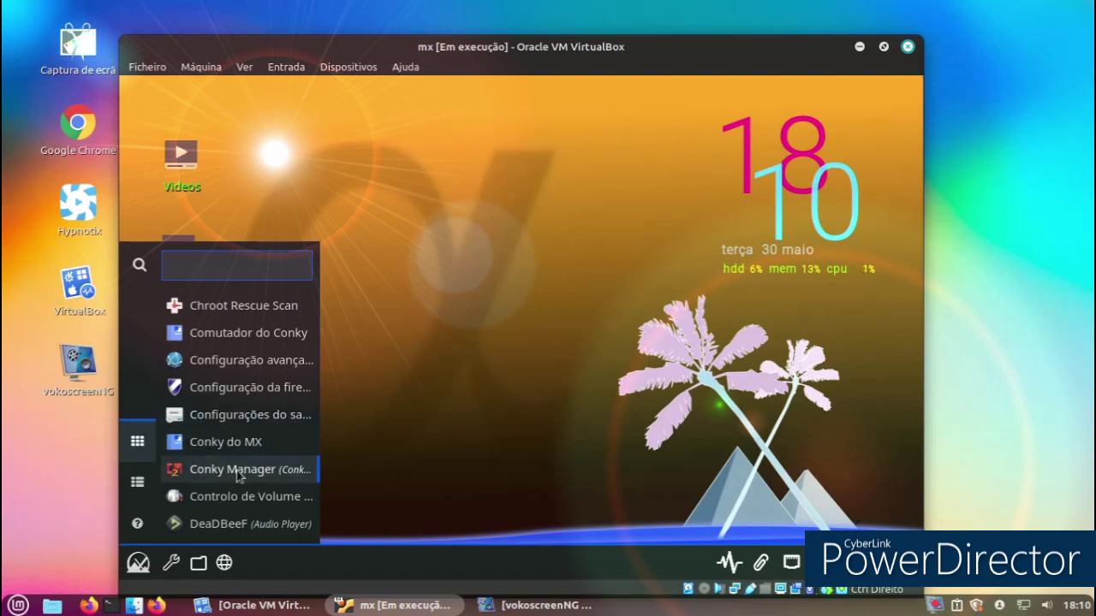
{"action": "left_click", "coordinate": [233, 447]}
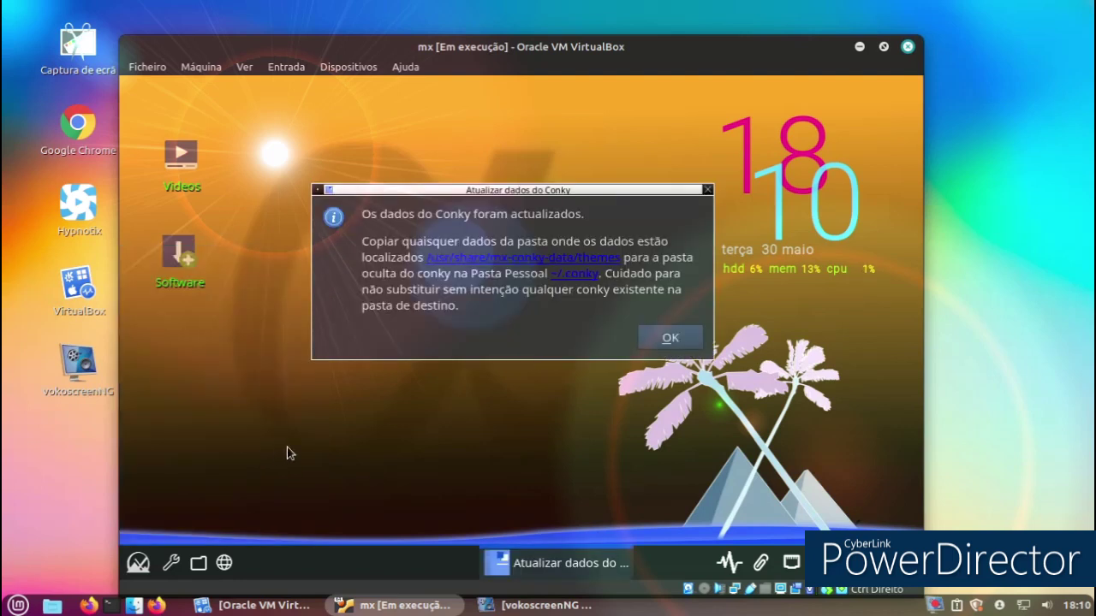
{"action": "left_click", "coordinate": [660, 336]}
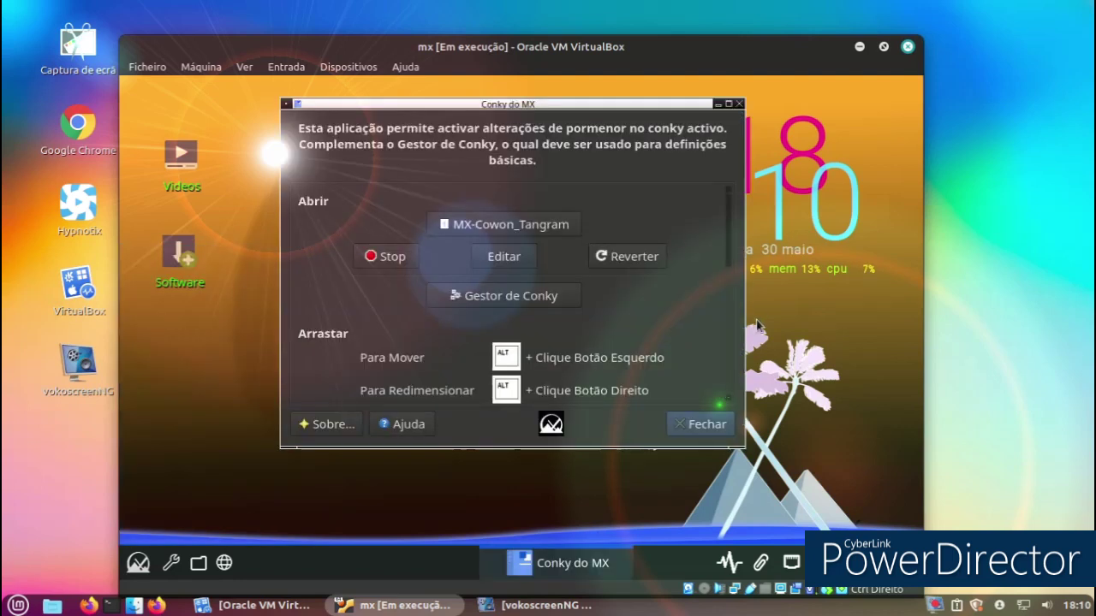
{"action": "left_click", "coordinate": [680, 422]}
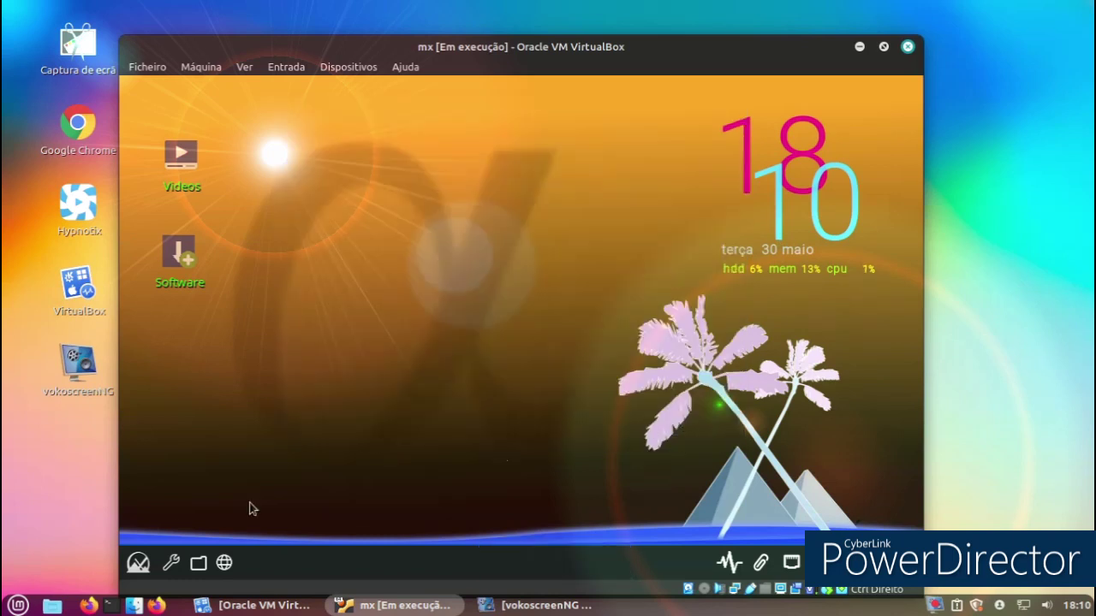
Open the LightDM GTK+ Greeter settings from the Settings manager and authenticate with the account password
{"action": "left_click", "coordinate": [172, 562]}
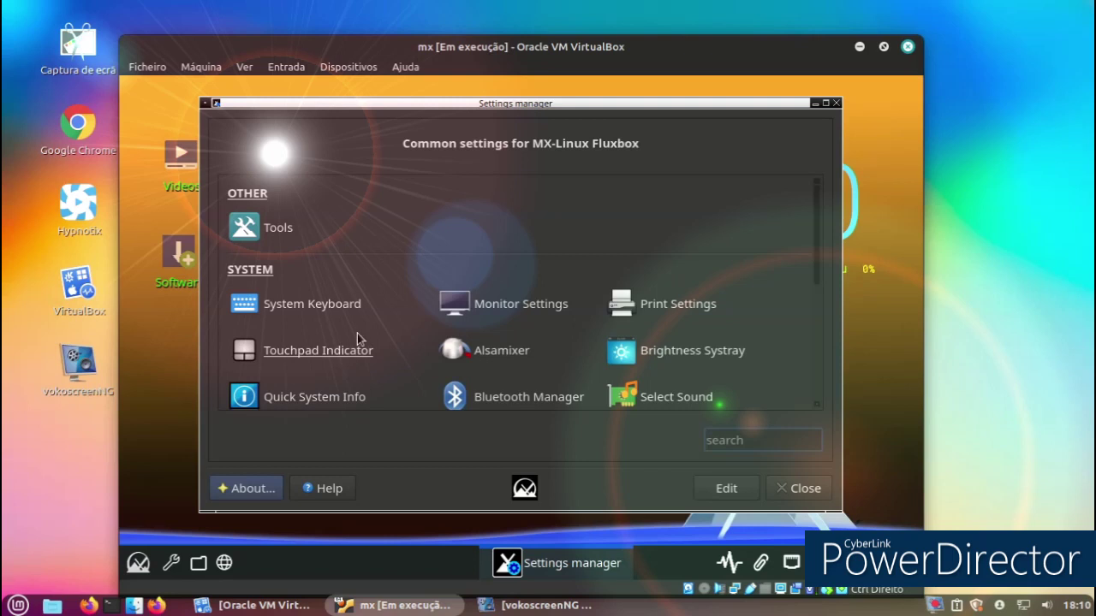
{"action": "scroll", "coordinate": [300, 261], "scroll_direction": "down", "scroll_amount": 1}
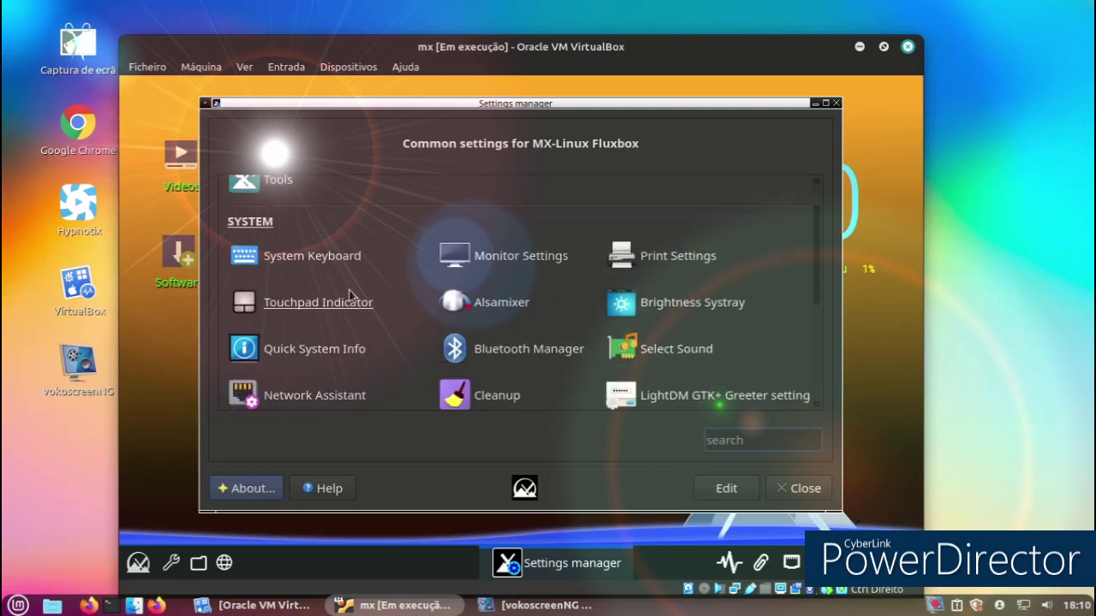
{"action": "left_click", "coordinate": [726, 398]}
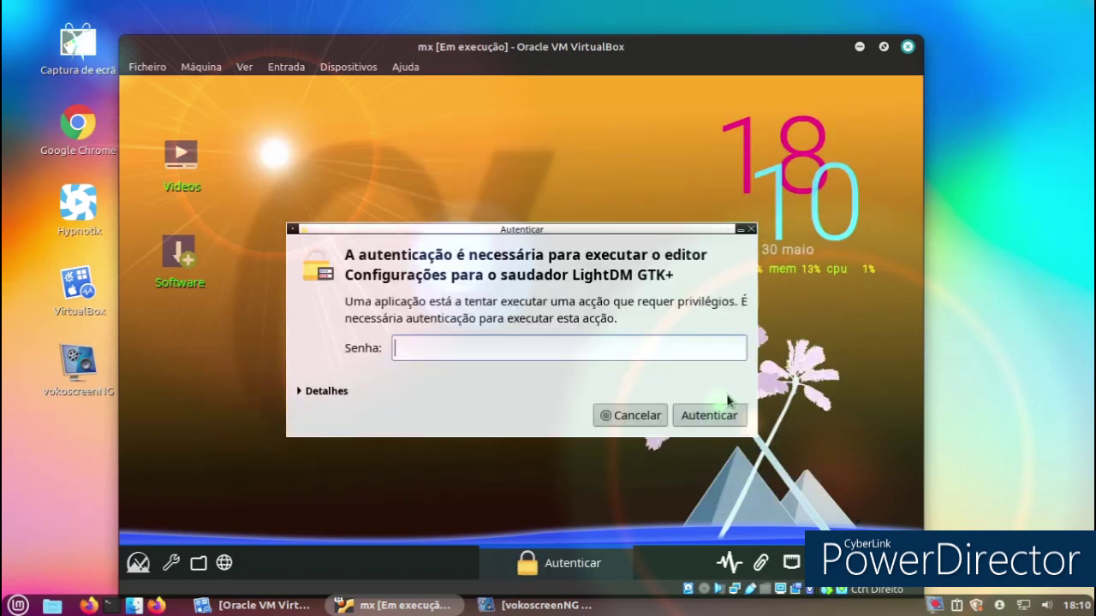
{"action": "type", "text": "••••"}
{"action": "key", "text": "Return"}
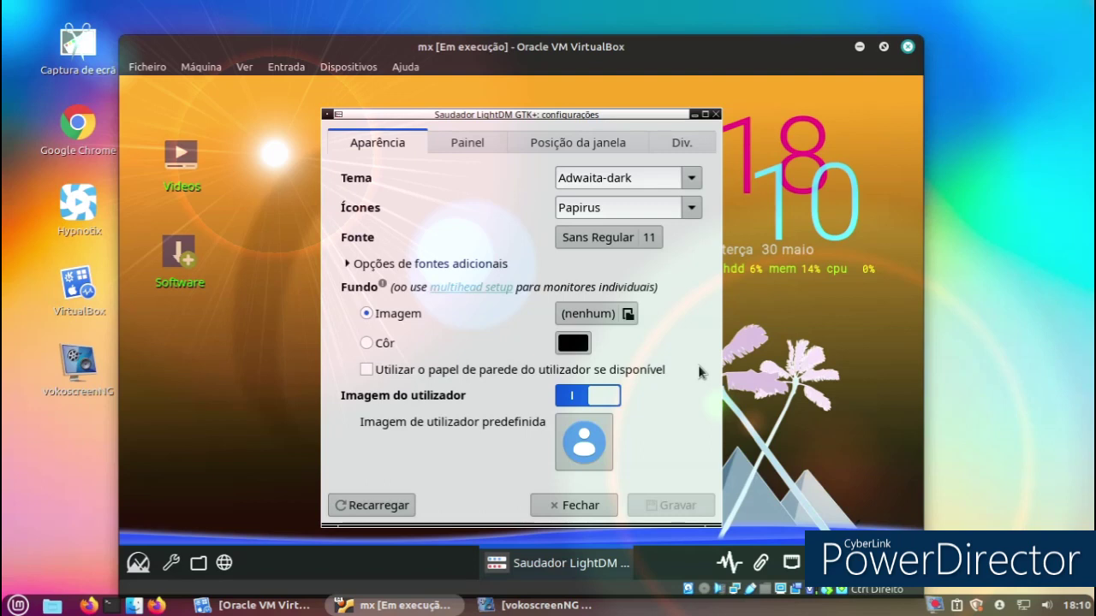
Review the greeter's panel and window position settings and return to its appearance settings
{"action": "left_click", "coordinate": [463, 144]}
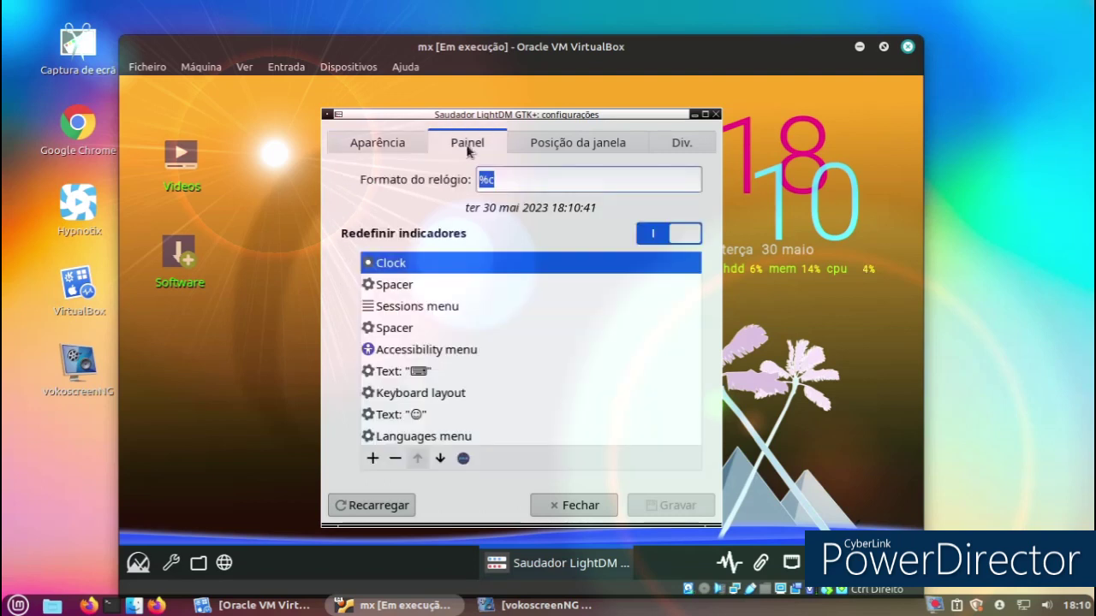
{"action": "left_click", "coordinate": [591, 143]}
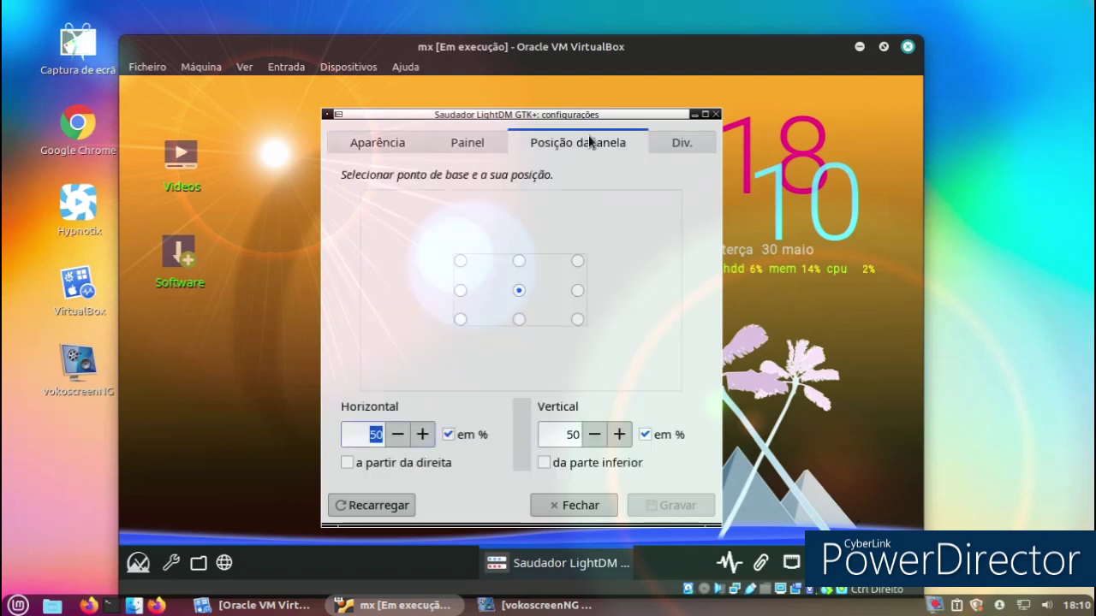
{"action": "left_click", "coordinate": [359, 156]}
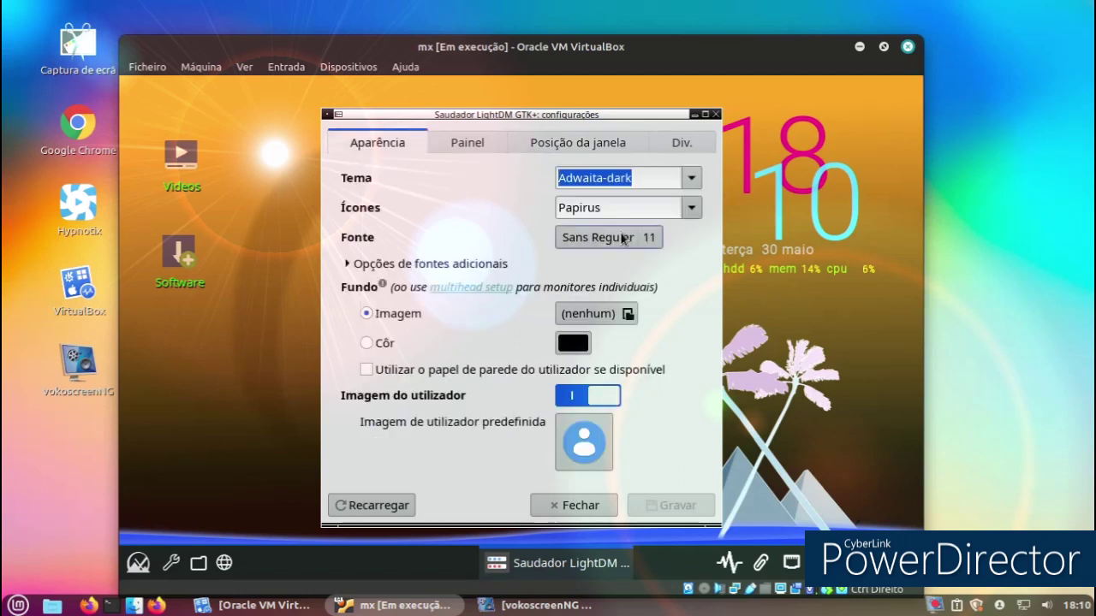
Set the login greeter's theme to Blackbird and save the configuration
{"action": "left_click", "coordinate": [687, 178]}
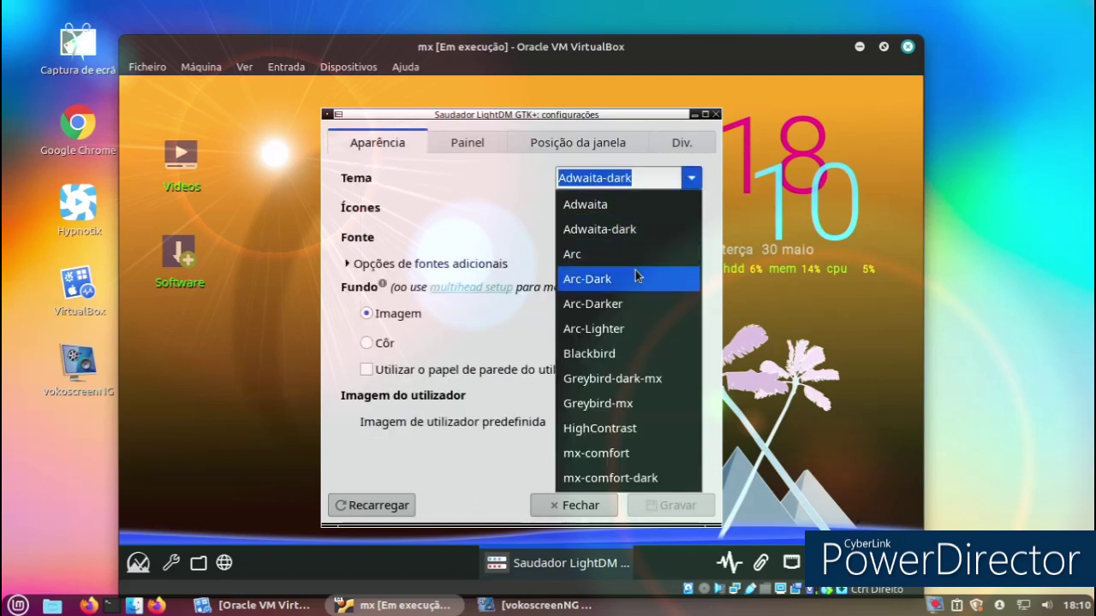
{"action": "left_click", "coordinate": [616, 354]}
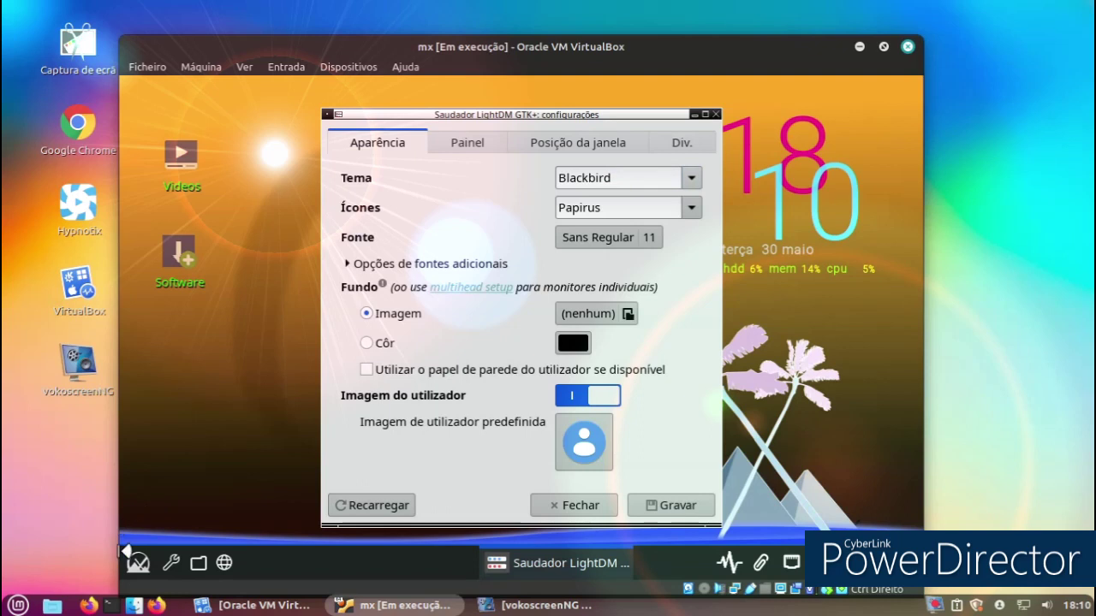
{"action": "left_click", "coordinate": [633, 507]}
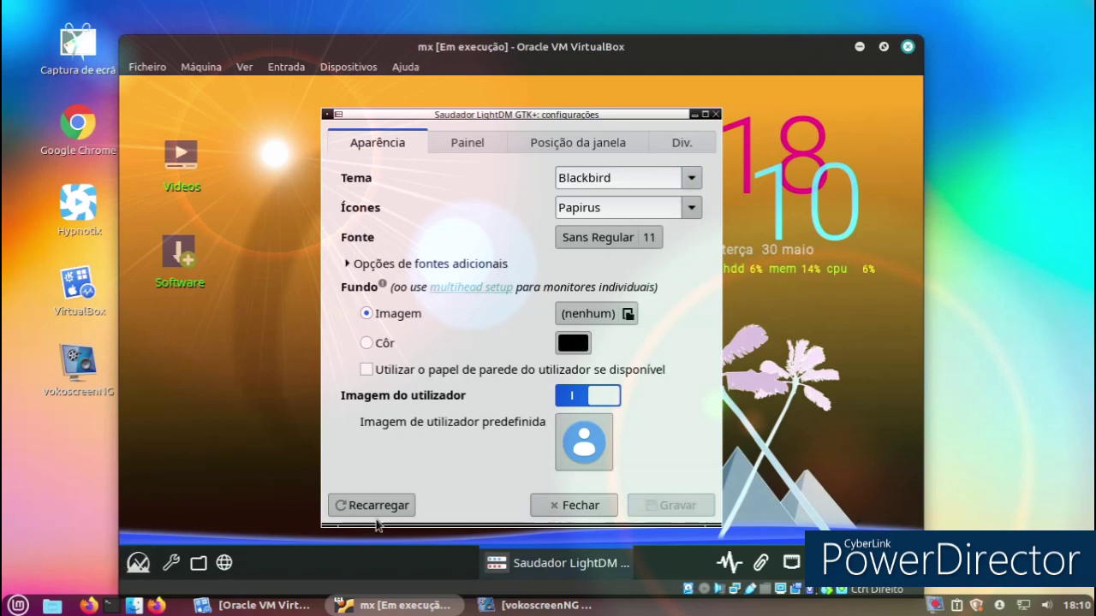
Check the greeter's panel settings again, and close both the greeter configuration and the Settings manager
{"action": "left_click", "coordinate": [462, 145]}
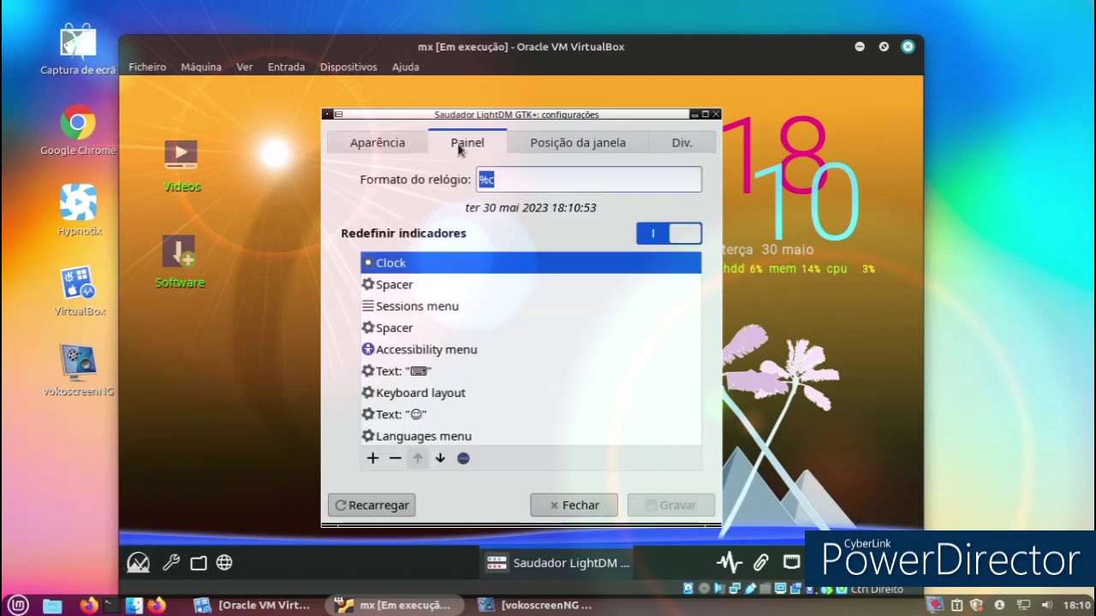
{"action": "left_click", "coordinate": [589, 505]}
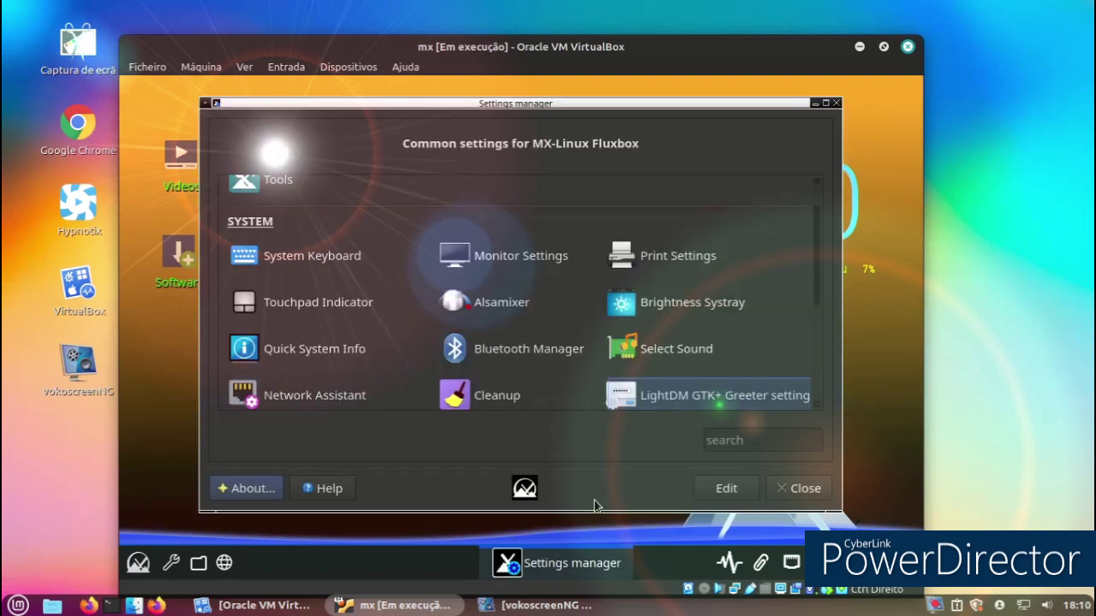
{"action": "left_click", "coordinate": [786, 488]}
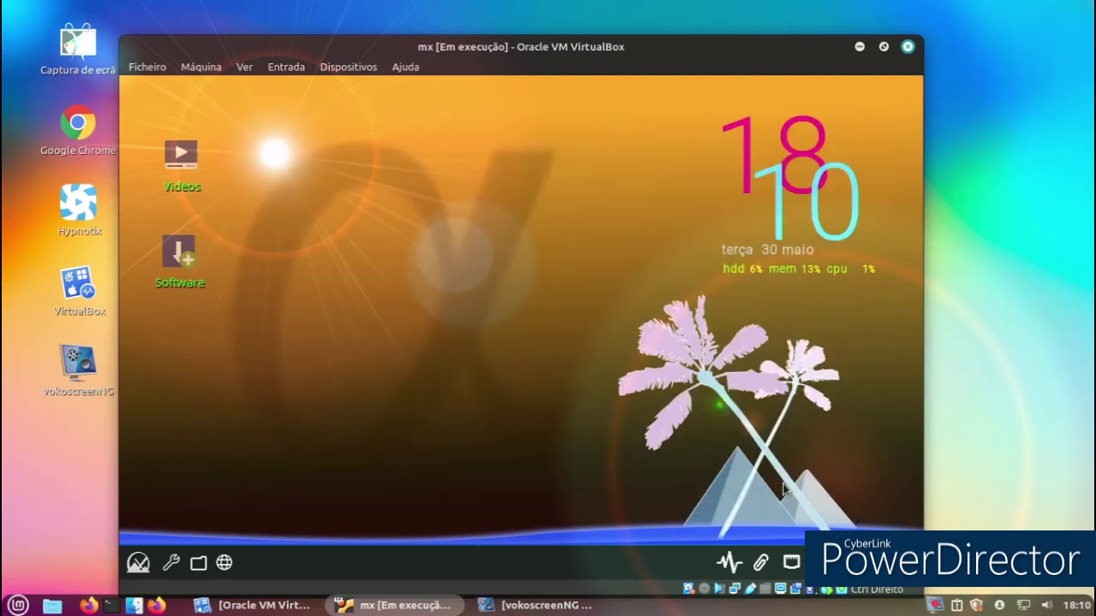
Launch the MX updater, and open MX Package Installer from the desktop's Software shortcut, authenticating with the account password
{"action": "left_click", "coordinate": [137, 563]}
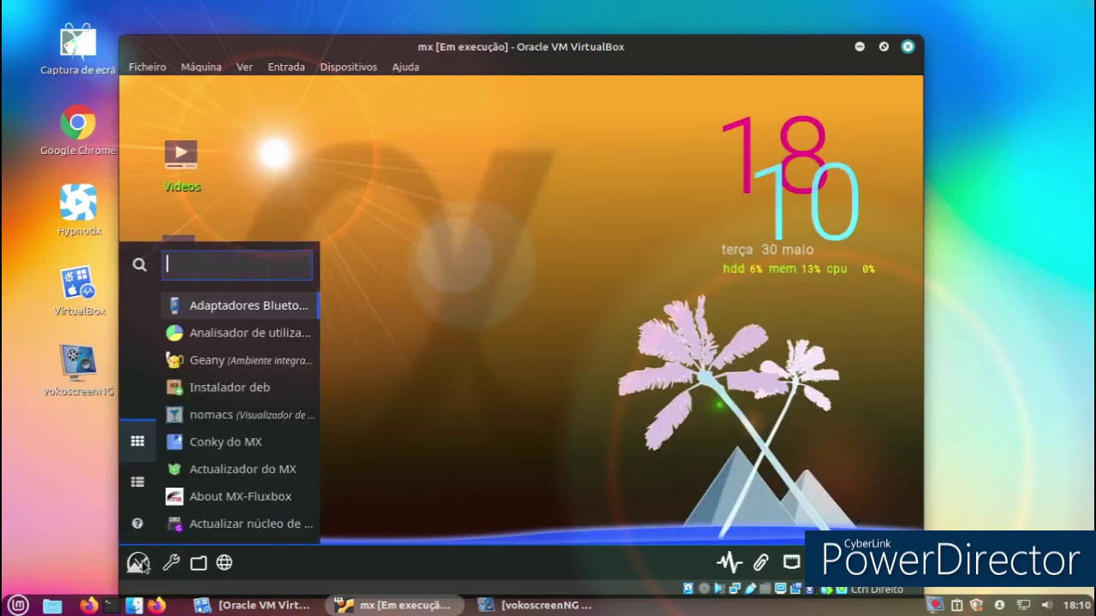
{"action": "left_click", "coordinate": [206, 470]}
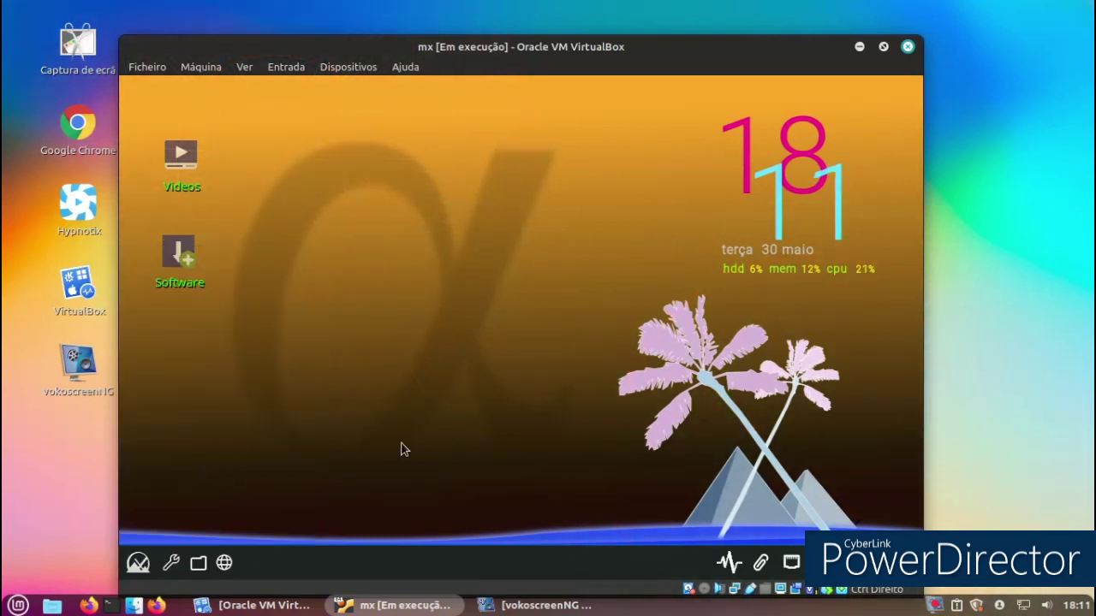
{"action": "double_click", "coordinate": [176, 257]}
{"action": "type", "text": "••••"}
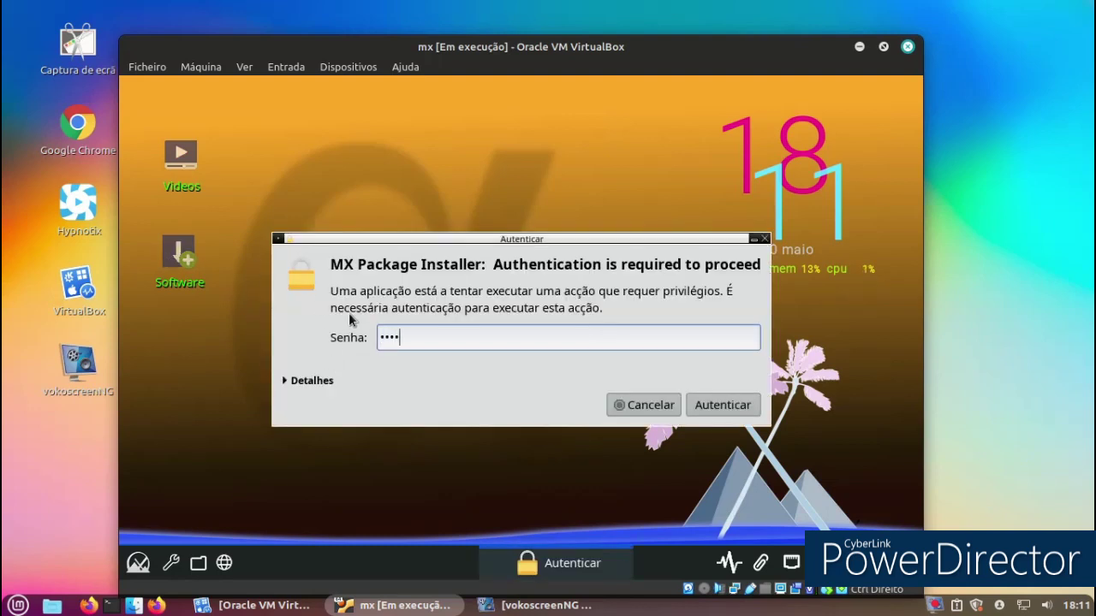
{"action": "key", "text": "Return"}
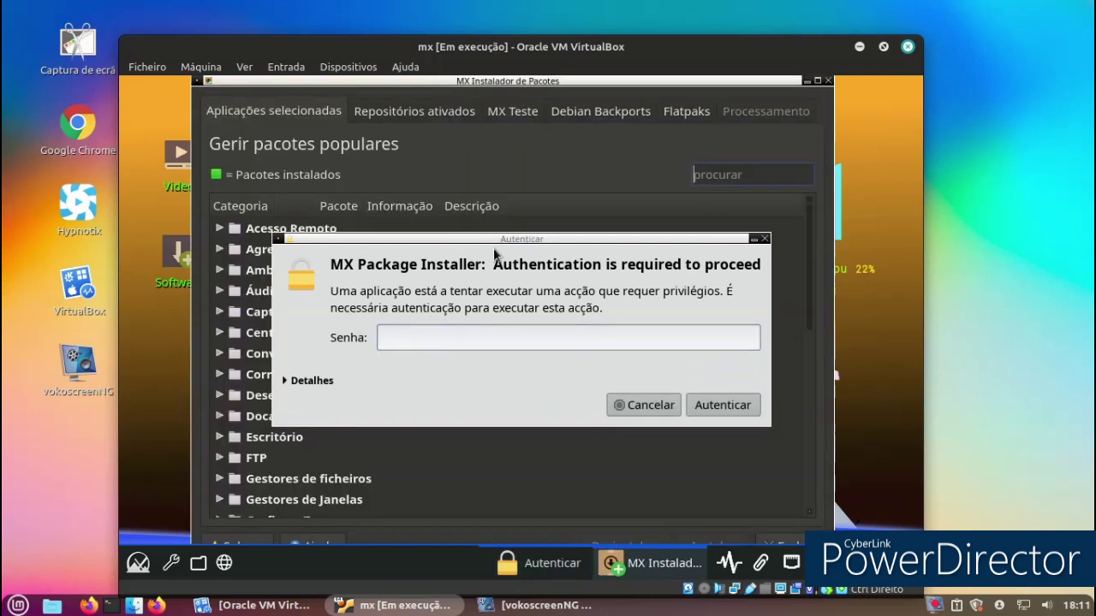
{"action": "left_click", "coordinate": [762, 242]}
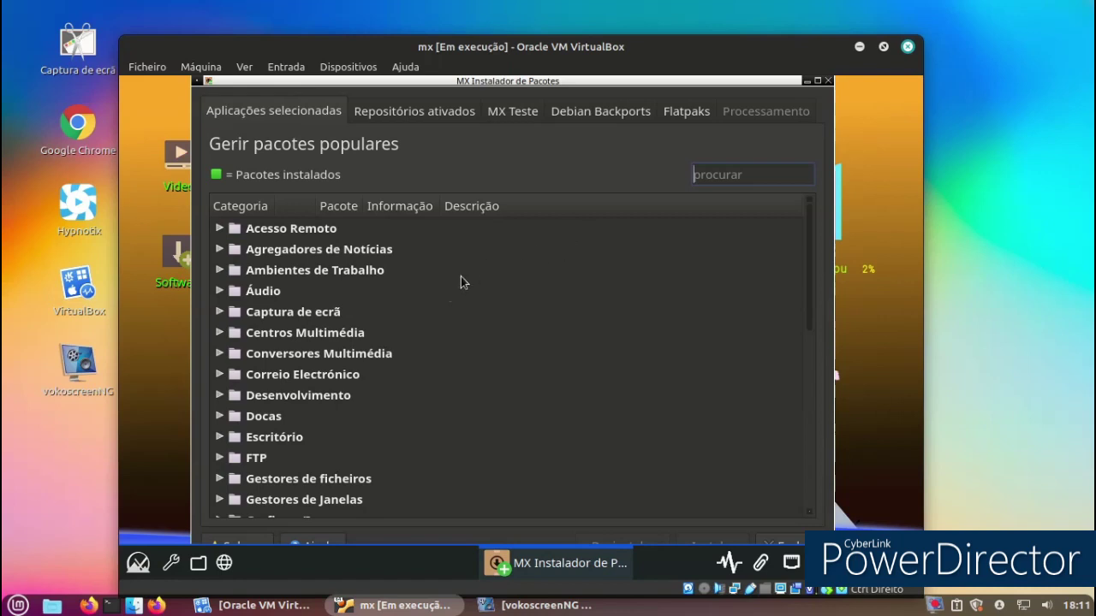
Expand the Docas and Jogos categories in the popular packages list to view their applications
{"action": "left_click", "coordinate": [256, 420]}
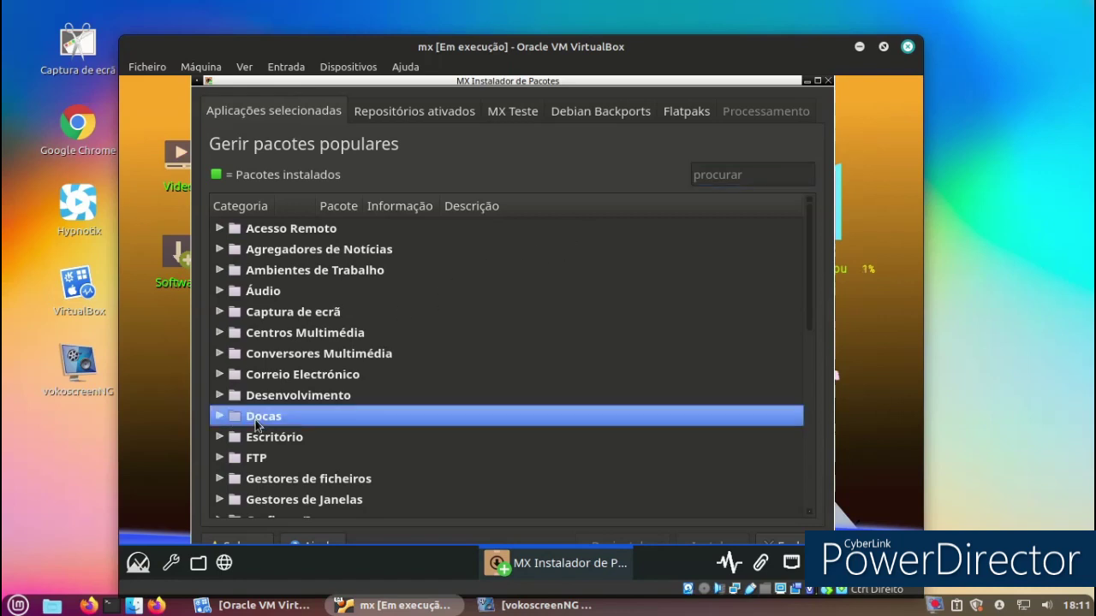
{"action": "left_click", "coordinate": [256, 419]}
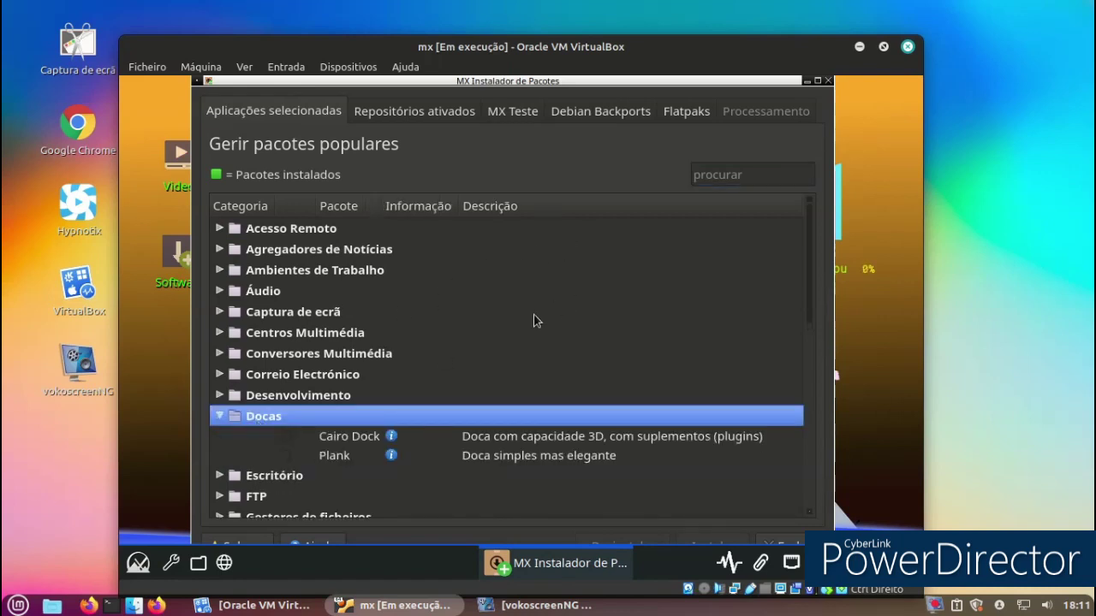
{"action": "left_click_drag", "start_coordinate": [814, 282], "coordinate": [783, 403]}
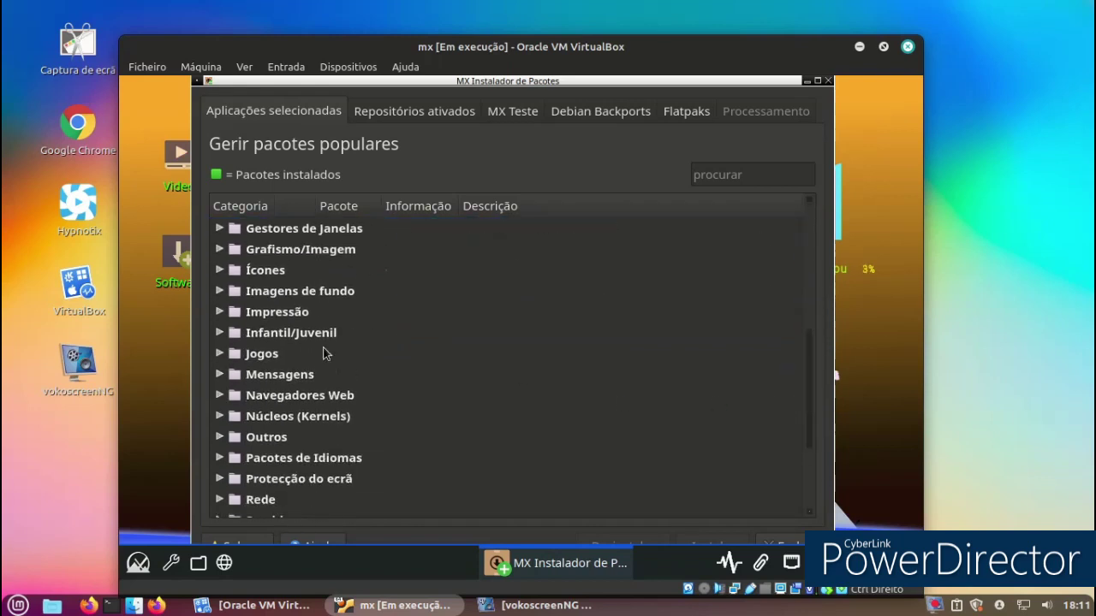
{"action": "left_click", "coordinate": [284, 359]}
{"action": "left_click", "coordinate": [285, 360]}
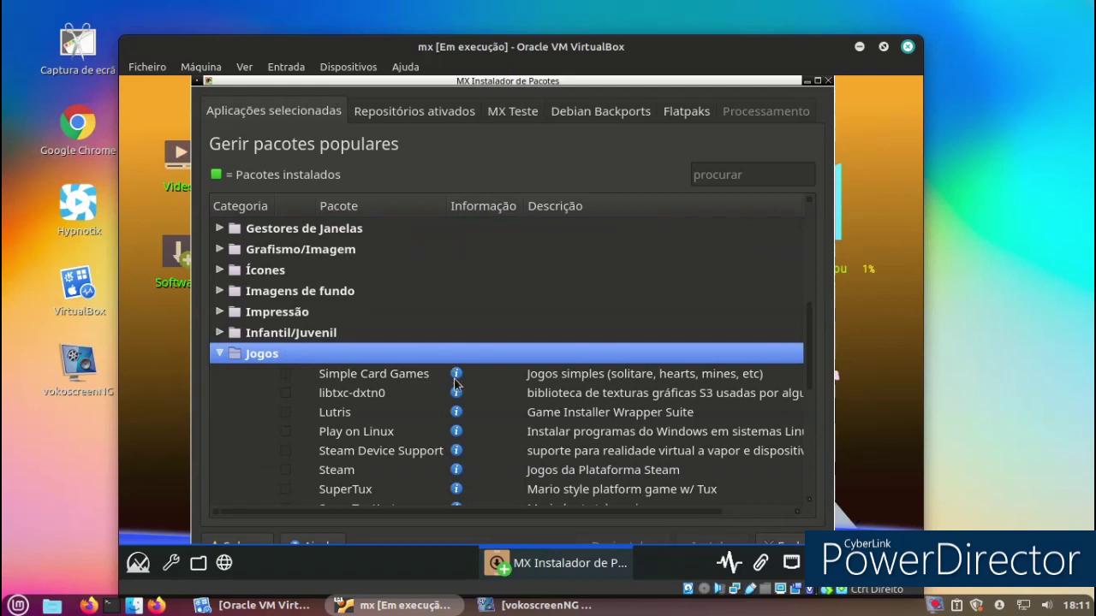
Look through the remaining package categories and expand Temas to examine its theme packages
{"action": "scroll", "coordinate": [811, 280], "scroll_direction": "up", "scroll_amount": 4}
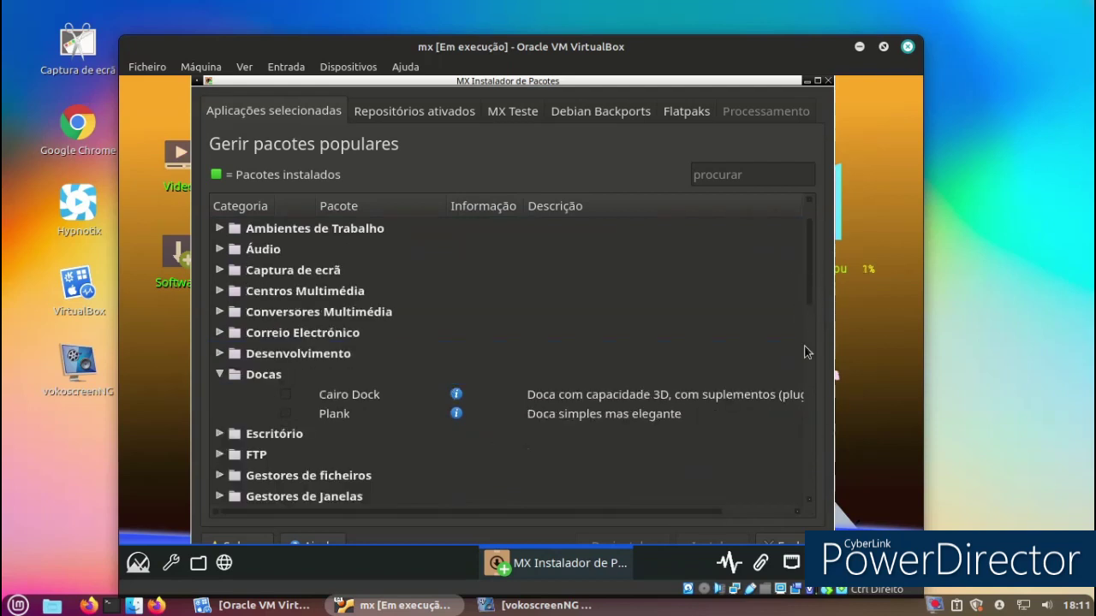
{"action": "scroll", "coordinate": [797, 335], "scroll_direction": "down", "scroll_amount": 2}
{"action": "scroll", "coordinate": [769, 339], "scroll_direction": "up", "scroll_amount": 2}
{"action": "scroll", "coordinate": [703, 368], "scroll_direction": "down", "scroll_amount": 4}
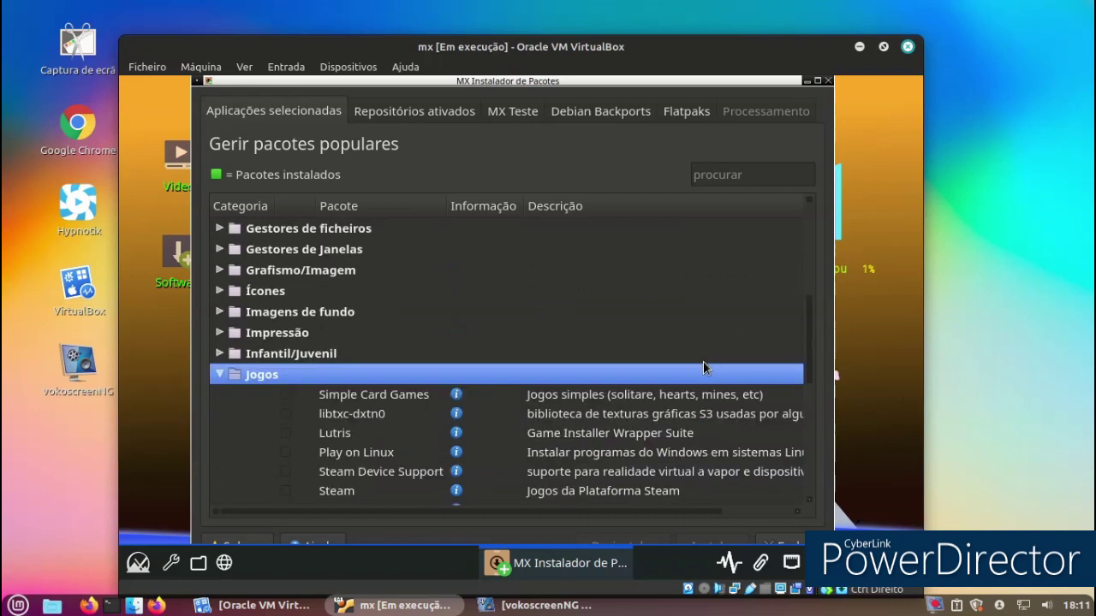
{"action": "scroll", "coordinate": [703, 368], "scroll_direction": "down", "scroll_amount": 3}
{"action": "scroll", "coordinate": [703, 368], "scroll_direction": "down", "scroll_amount": 3}
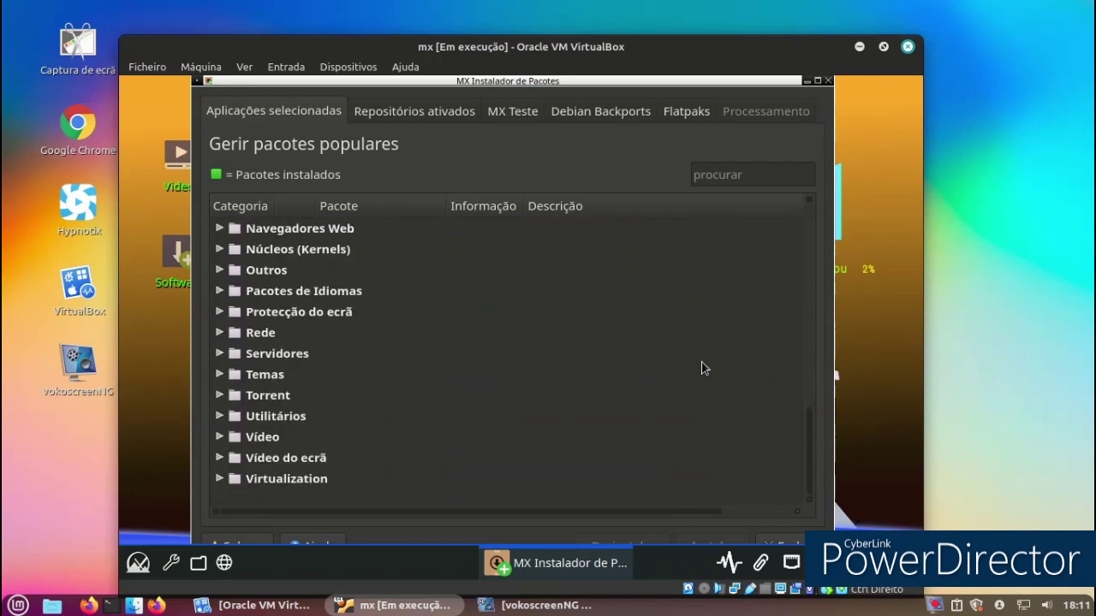
{"action": "scroll", "coordinate": [703, 372], "scroll_direction": "up", "scroll_amount": 1}
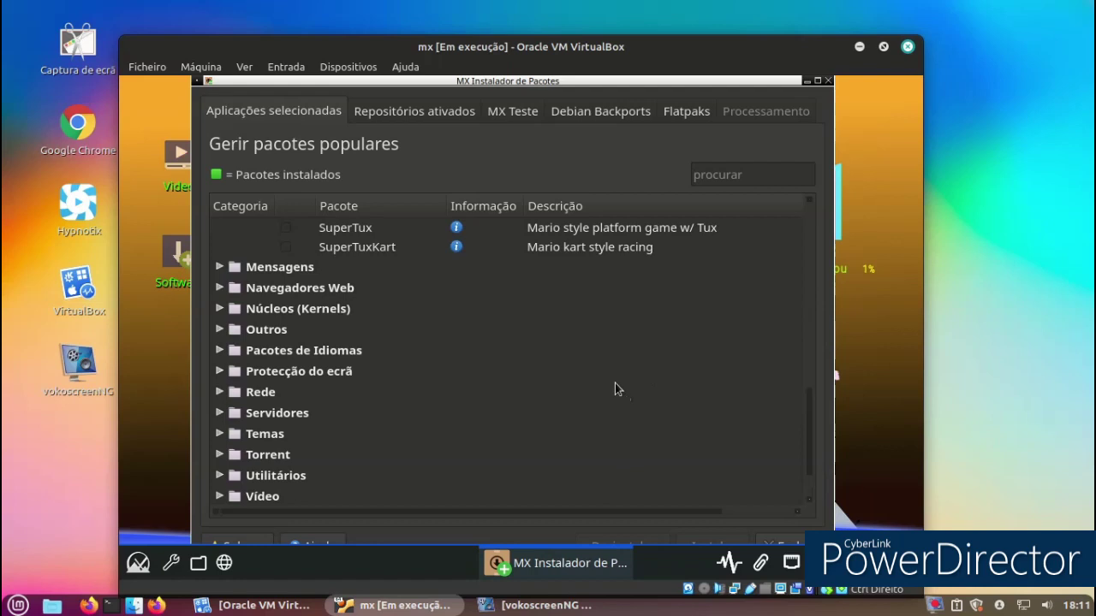
{"action": "left_click", "coordinate": [268, 437]}
{"action": "scroll", "coordinate": [479, 433], "scroll_direction": "down", "scroll_amount": 3}
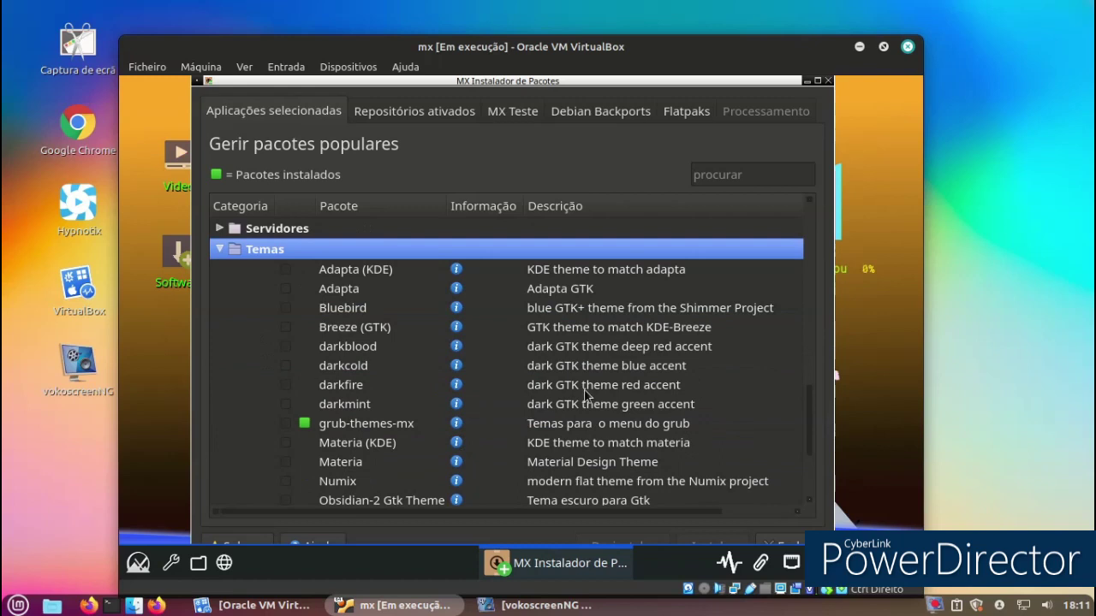
View the package information for Obsidian-2 Gtk Theme and close it
{"action": "left_click", "coordinate": [333, 505]}
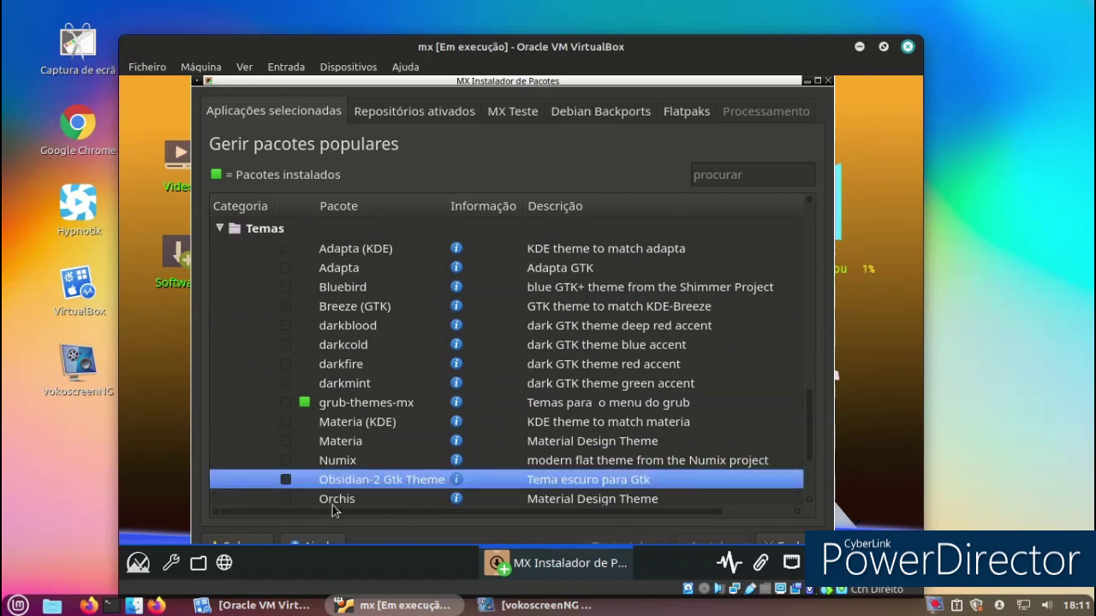
{"action": "scroll", "coordinate": [342, 505], "scroll_direction": "down", "scroll_amount": 1}
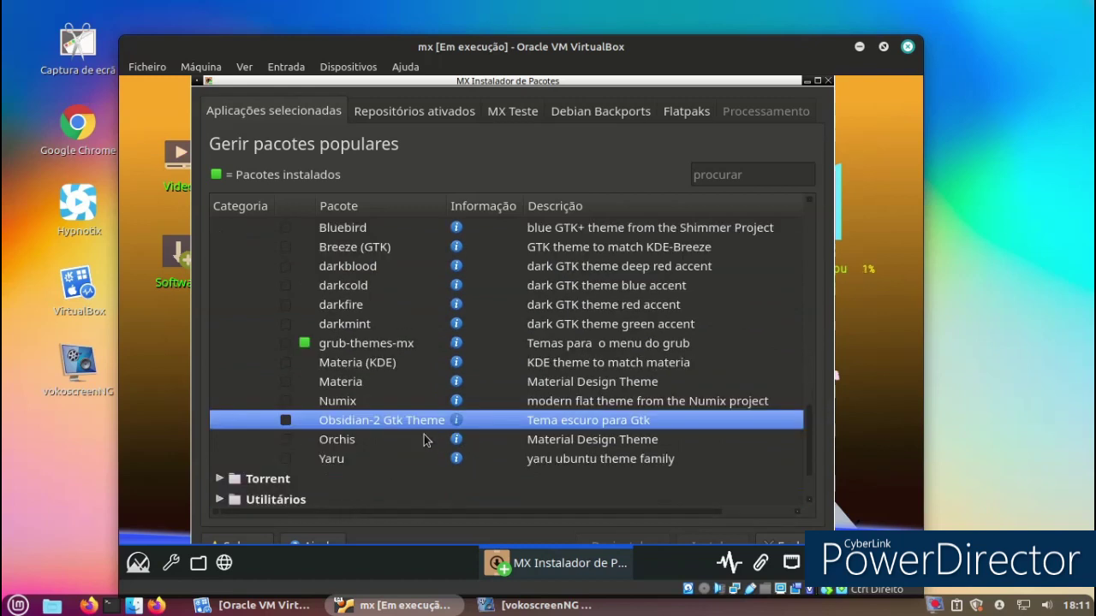
{"action": "key", "text": "space"}
{"action": "right_click", "coordinate": [623, 423]}
{"action": "scroll", "coordinate": [627, 425], "scroll_direction": "right", "scroll_amount": 2}
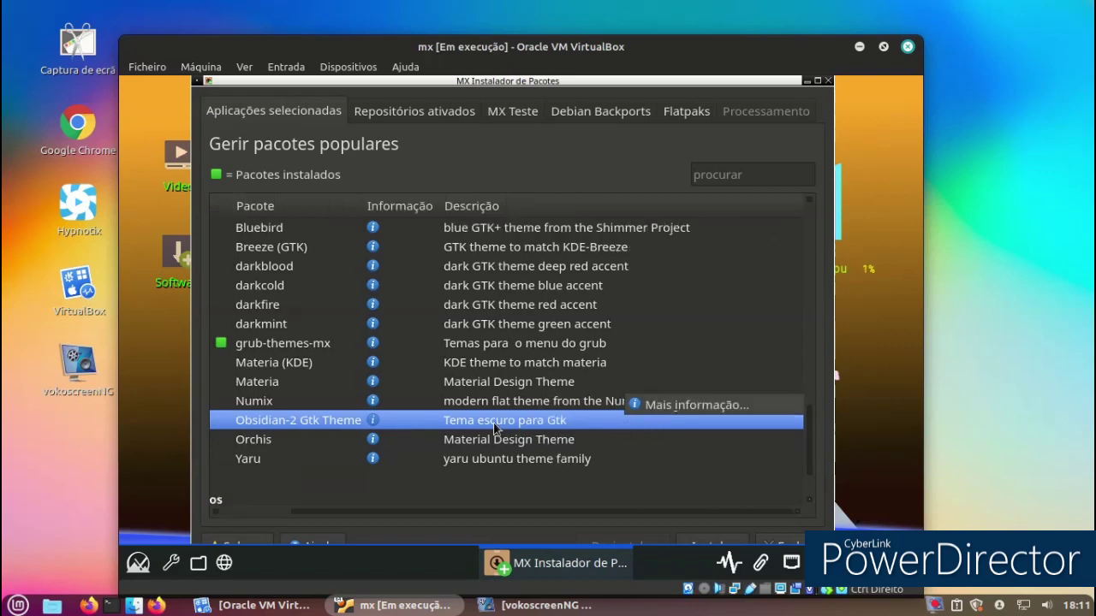
{"action": "key", "text": "Return"}
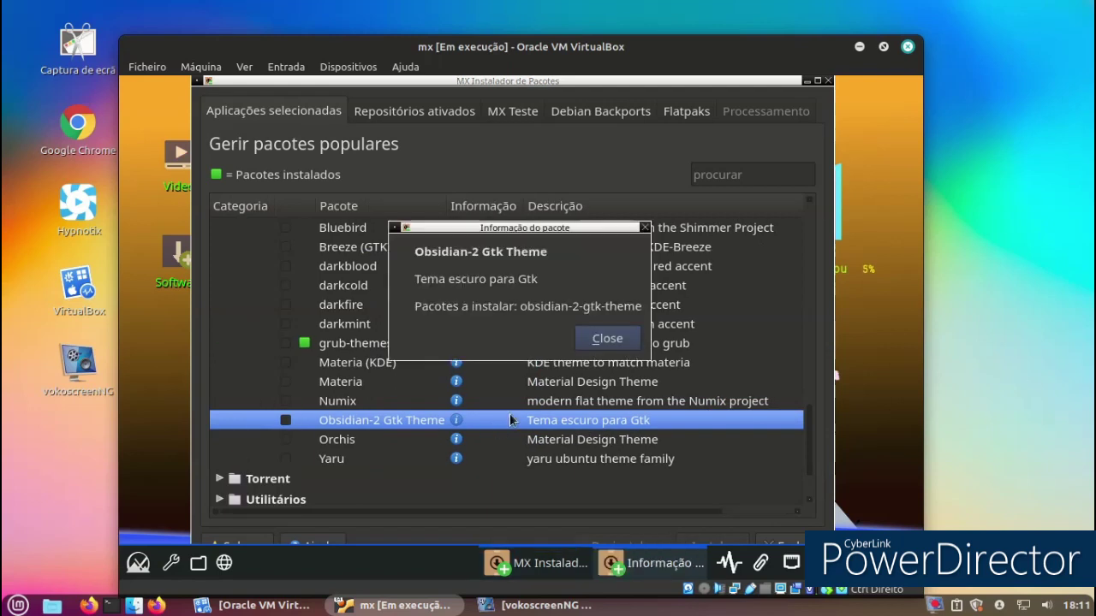
{"action": "left_click", "coordinate": [584, 343]}
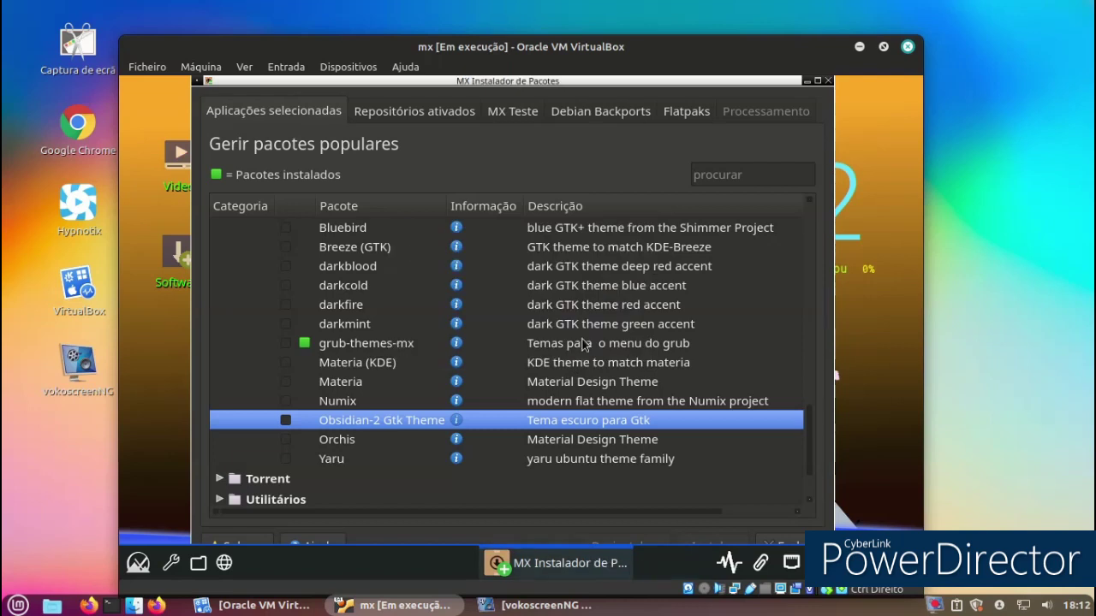
Look over the other theme packages, select Bluebird, and close the package installer
{"action": "scroll", "coordinate": [572, 347], "scroll_direction": "down", "scroll_amount": 1}
{"action": "scroll", "coordinate": [560, 351], "scroll_direction": "up", "scroll_amount": 3}
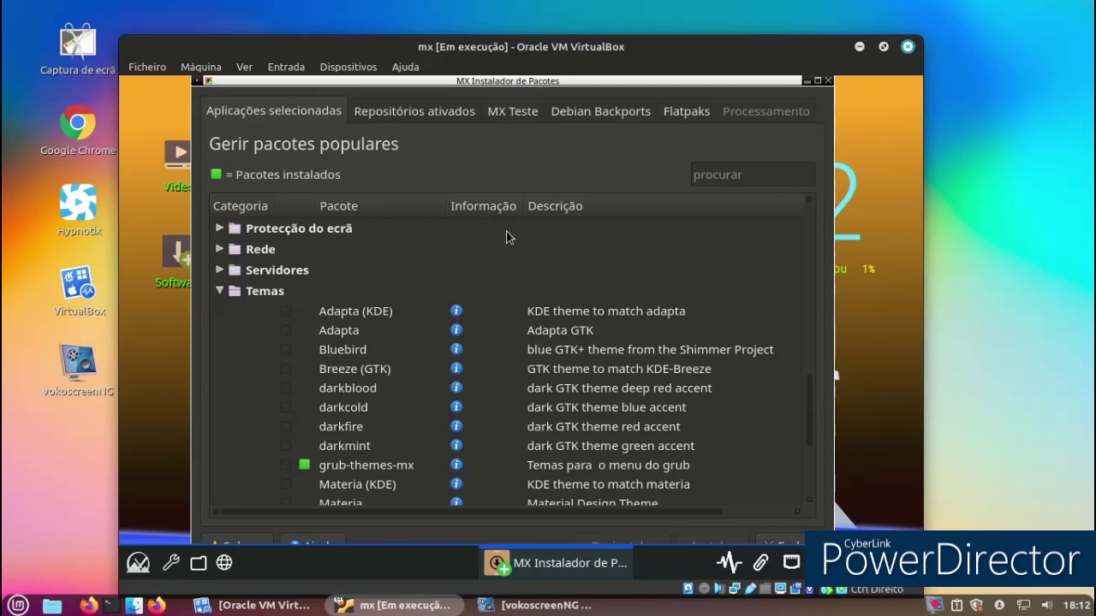
{"action": "left_click", "coordinate": [581, 349]}
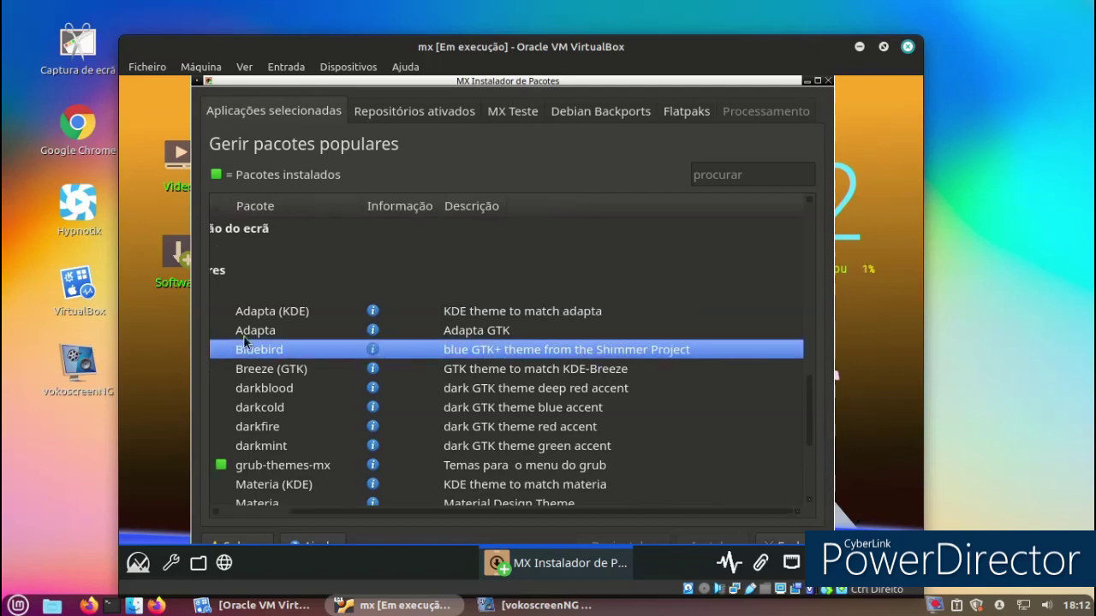
{"action": "left_click", "coordinate": [818, 80]}
{"action": "left_click", "coordinate": [914, 82]}
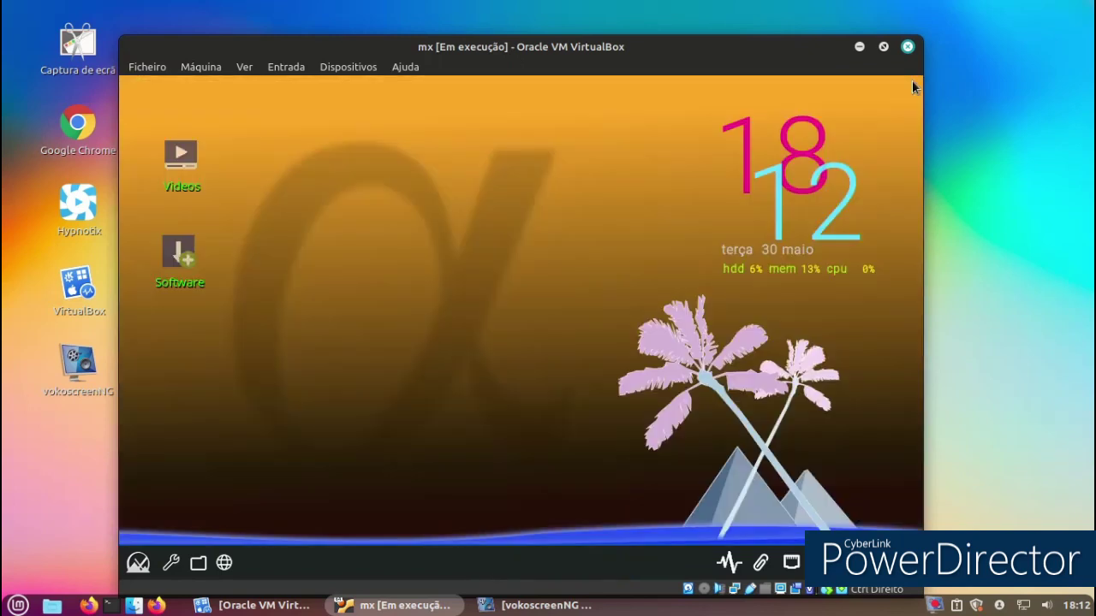
Open the Fluxbox icon management tool from the Aparência options, look through its icon and desktop actions, and exit it
{"action": "right_click", "coordinate": [490, 147]}
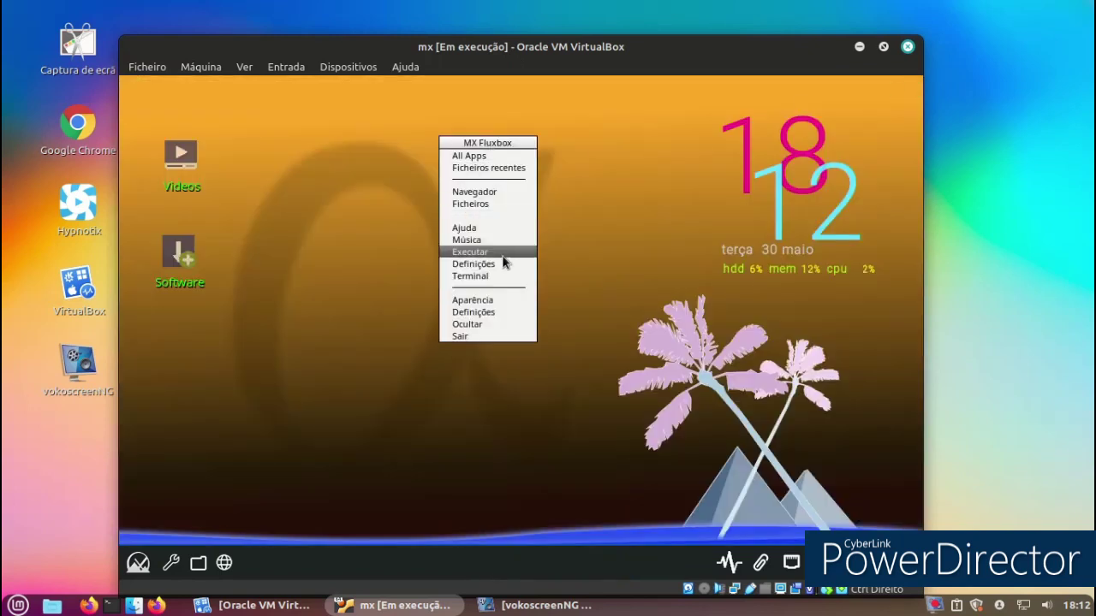
{"action": "mouse_move", "coordinate": [498, 305]}
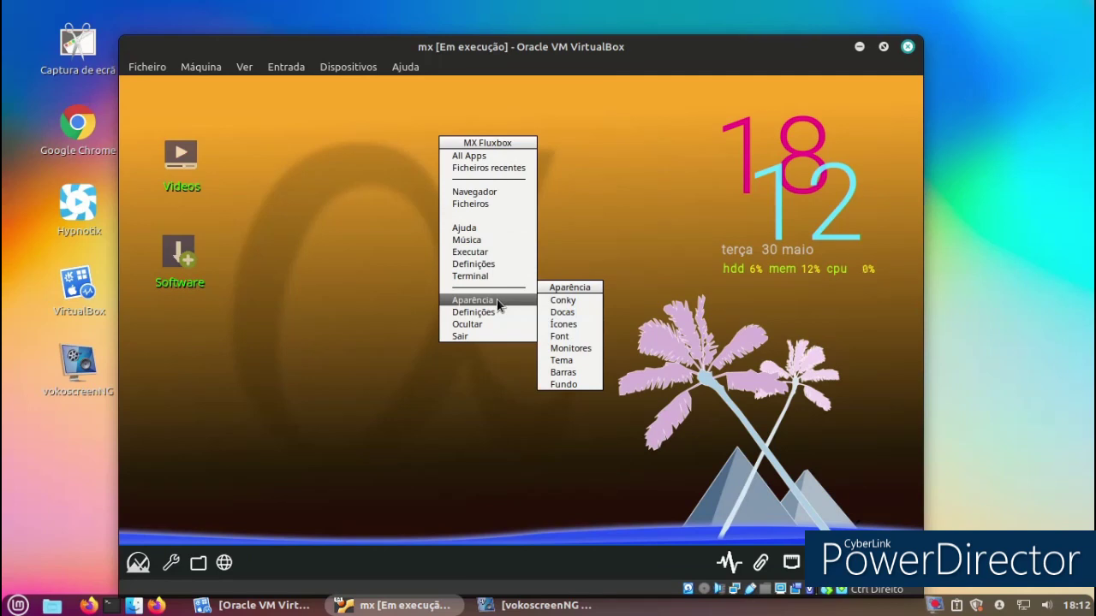
{"action": "left_click", "coordinate": [574, 324]}
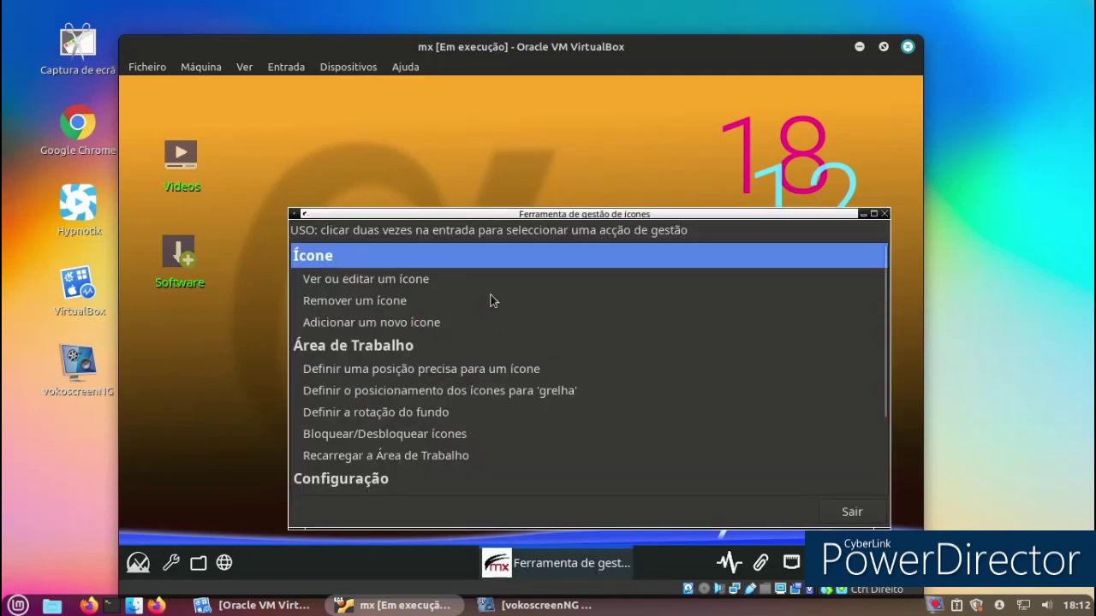
{"action": "left_click", "coordinate": [410, 284]}
{"action": "left_click", "coordinate": [426, 300]}
{"action": "left_click", "coordinate": [396, 368]}
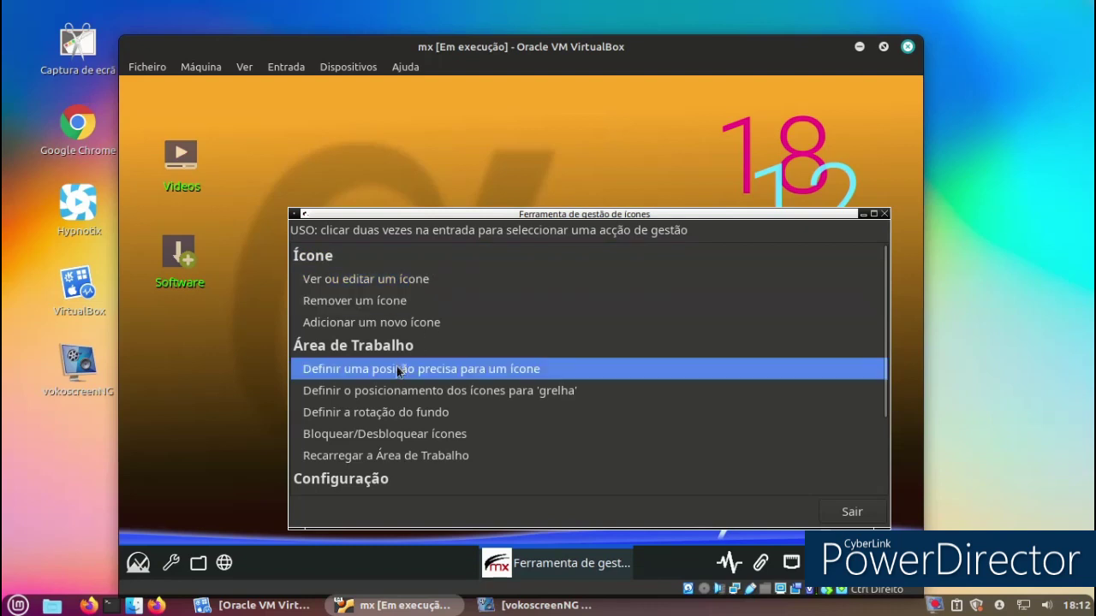
{"action": "left_click", "coordinate": [843, 509]}
Open the Executar run prompt from the desktop and dismiss it
{"action": "right_click", "coordinate": [442, 189]}
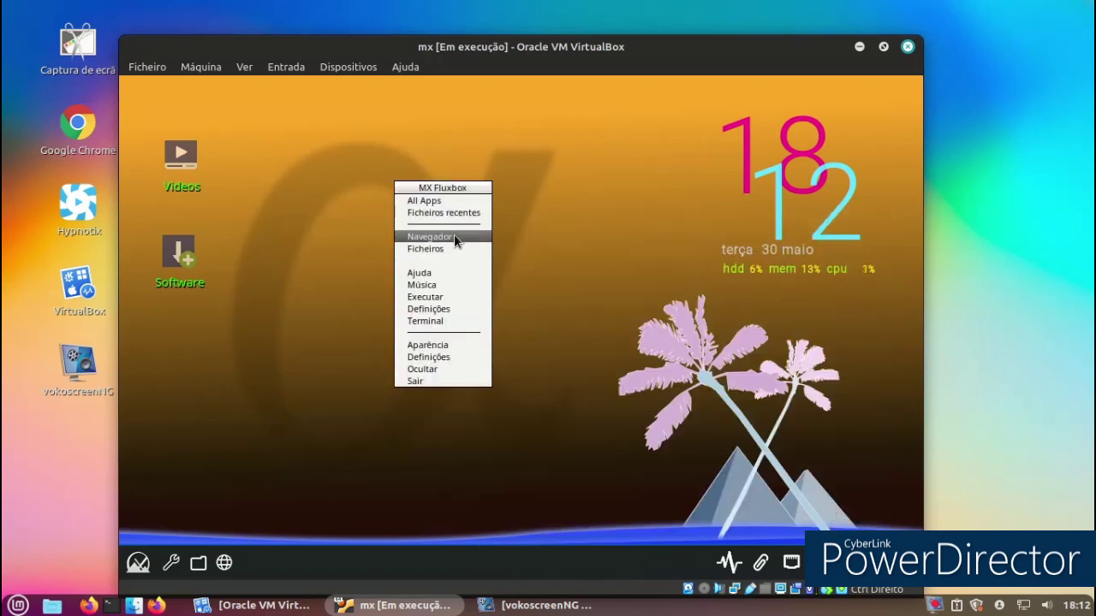
{"action": "left_click", "coordinate": [425, 298]}
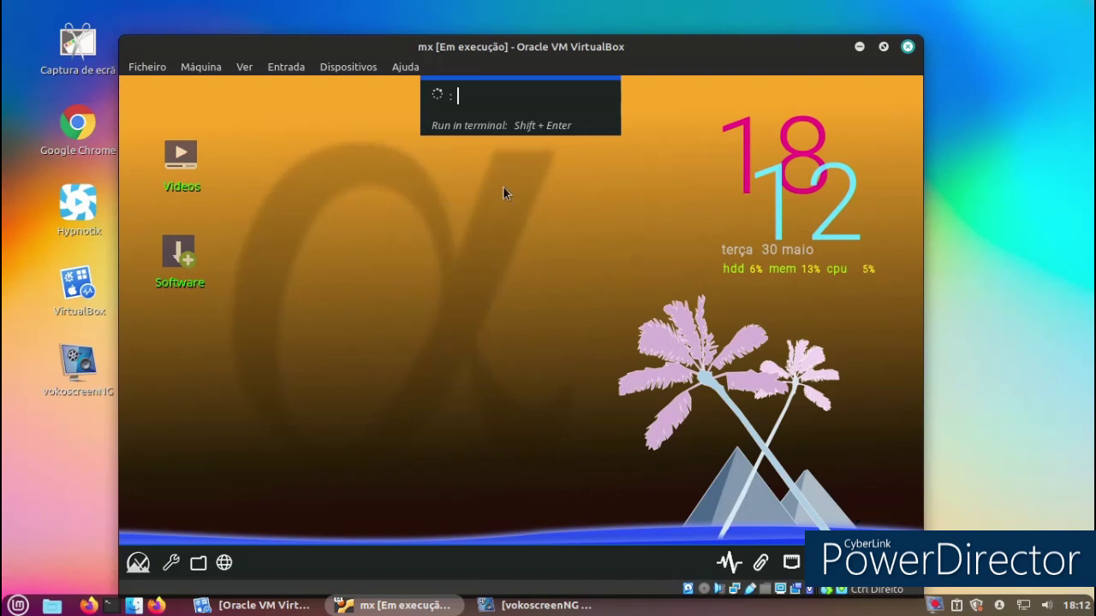
{"action": "left_click", "coordinate": [560, 145]}
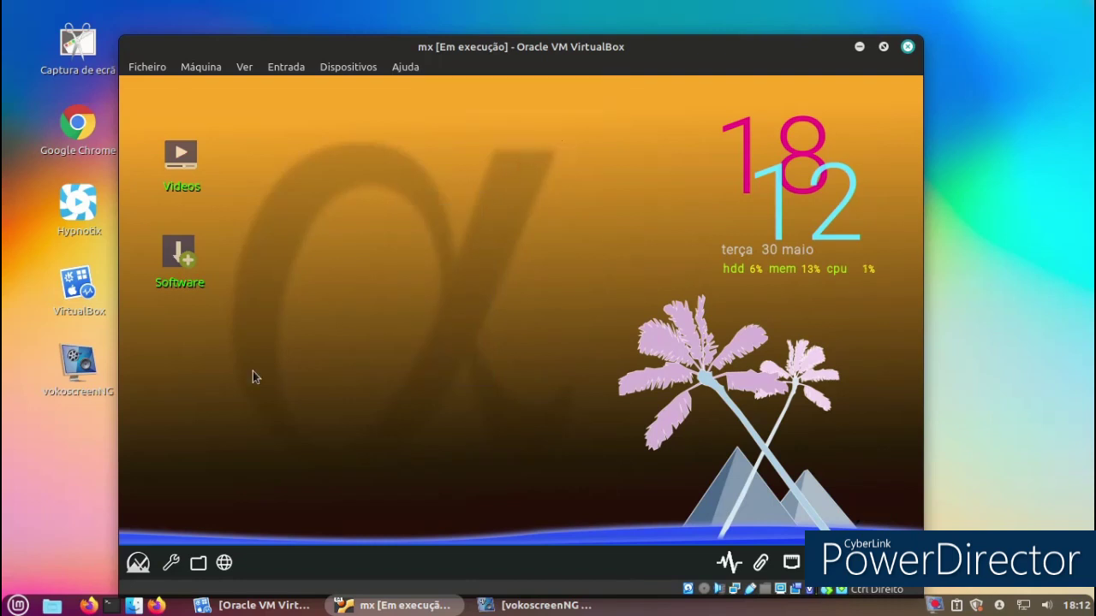
Launch the kernel updater and try to authenticate at its sudo prompt with the account password
{"action": "left_click", "coordinate": [138, 562]}
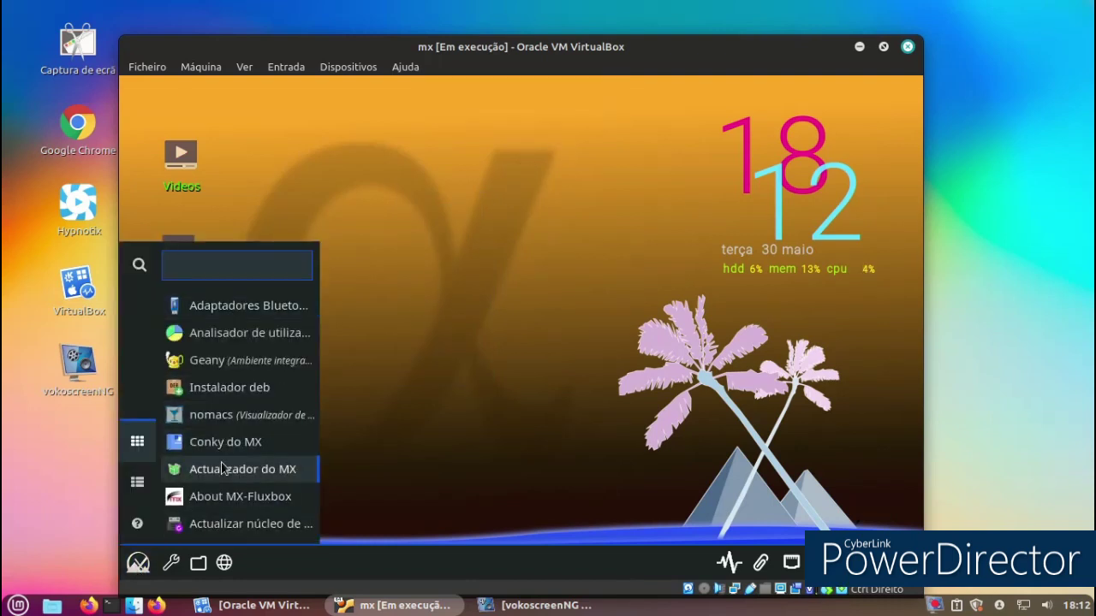
{"action": "left_click", "coordinate": [201, 520]}
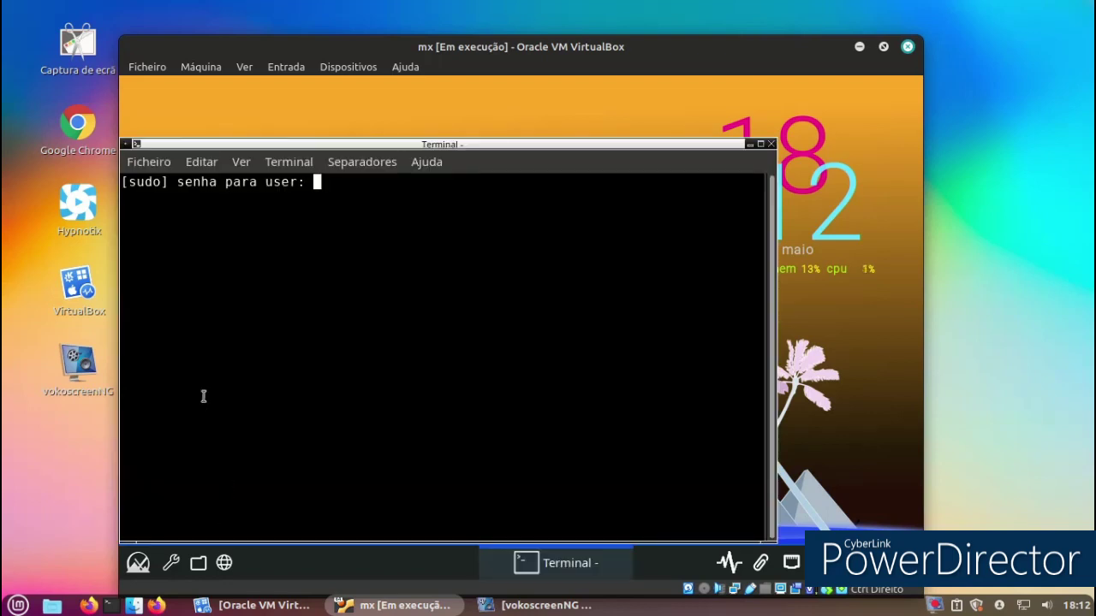
{"action": "type", "text": "*****"}
{"action": "key", "text": "Return"}
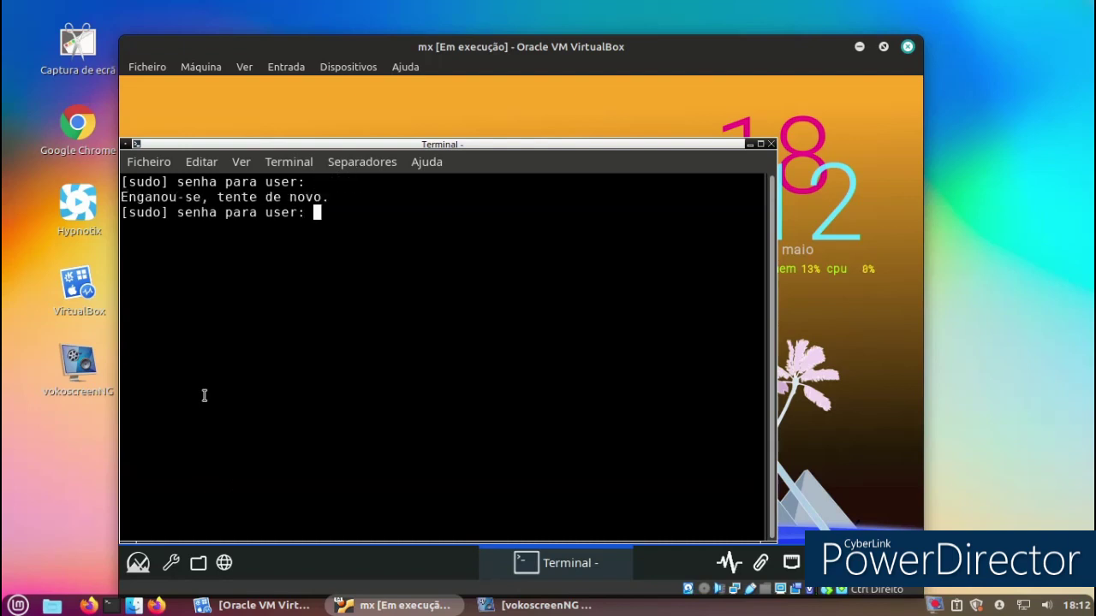
{"action": "type", "text": "****"}
{"action": "key", "text": "Return"}
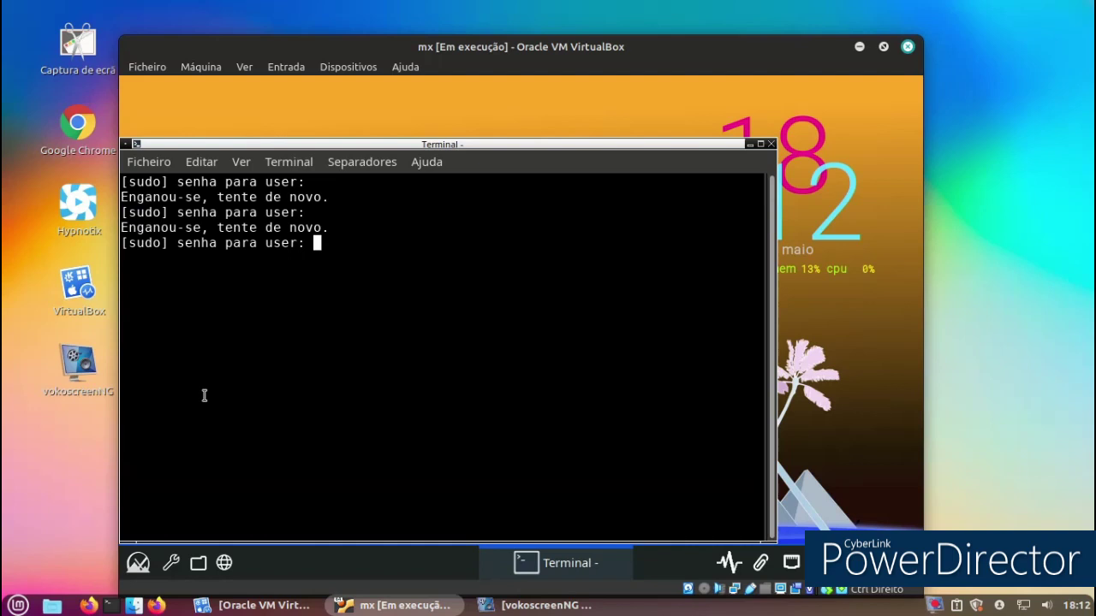
{"action": "key", "text": "Return"}
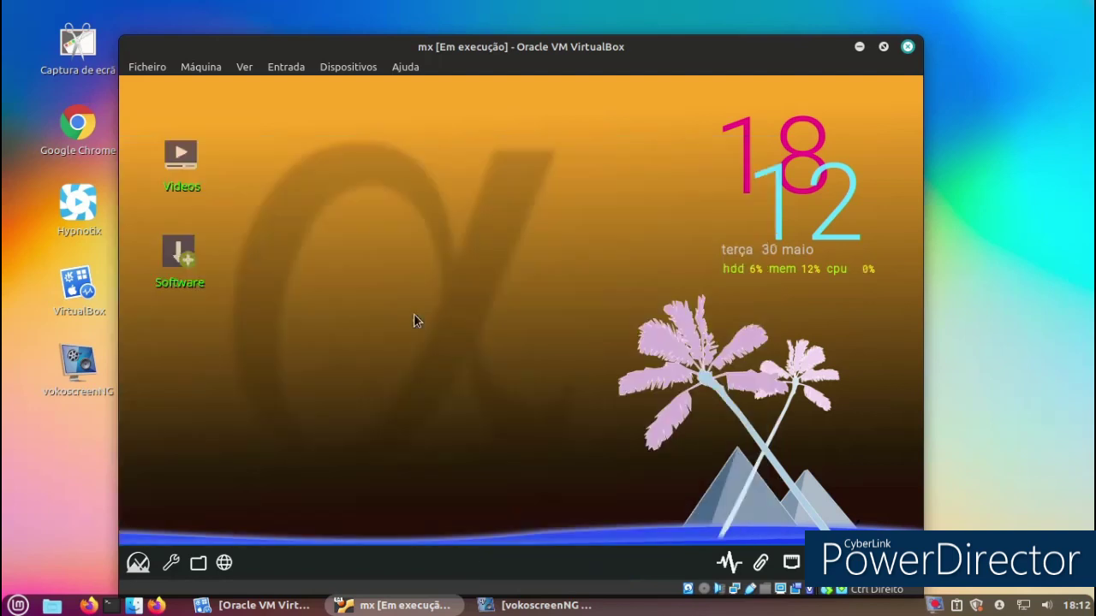
Open the deb package installer and cancel its file selection
{"action": "left_click", "coordinate": [138, 563]}
{"action": "left_click", "coordinate": [286, 417]}
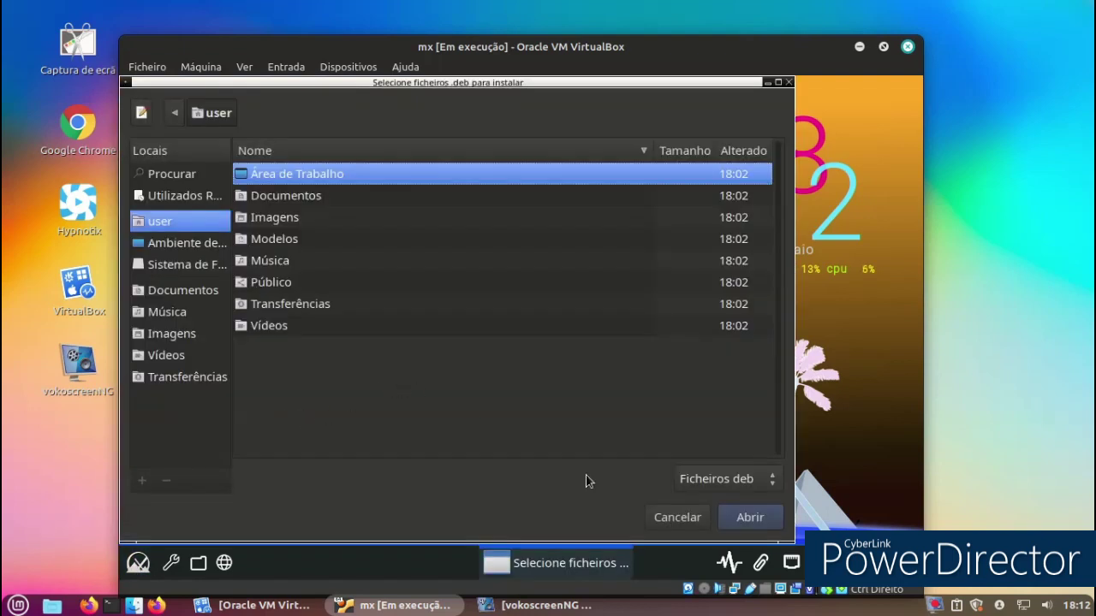
{"action": "left_click", "coordinate": [674, 518]}
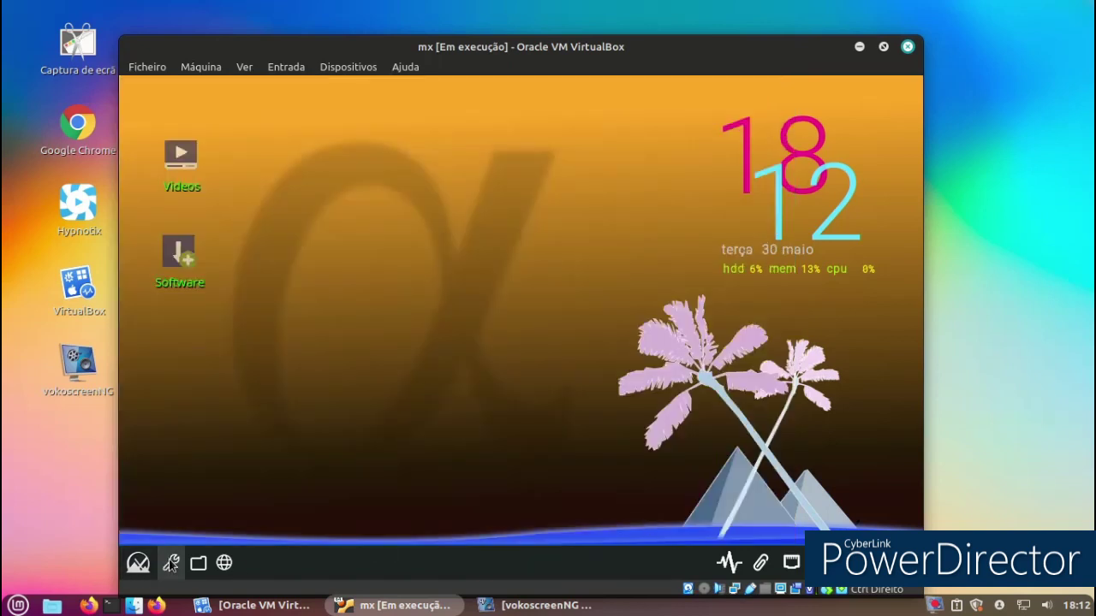
Open the MX tools collection from the settings manager and look through its Live and Maintenance tools
{"action": "left_click", "coordinate": [171, 562]}
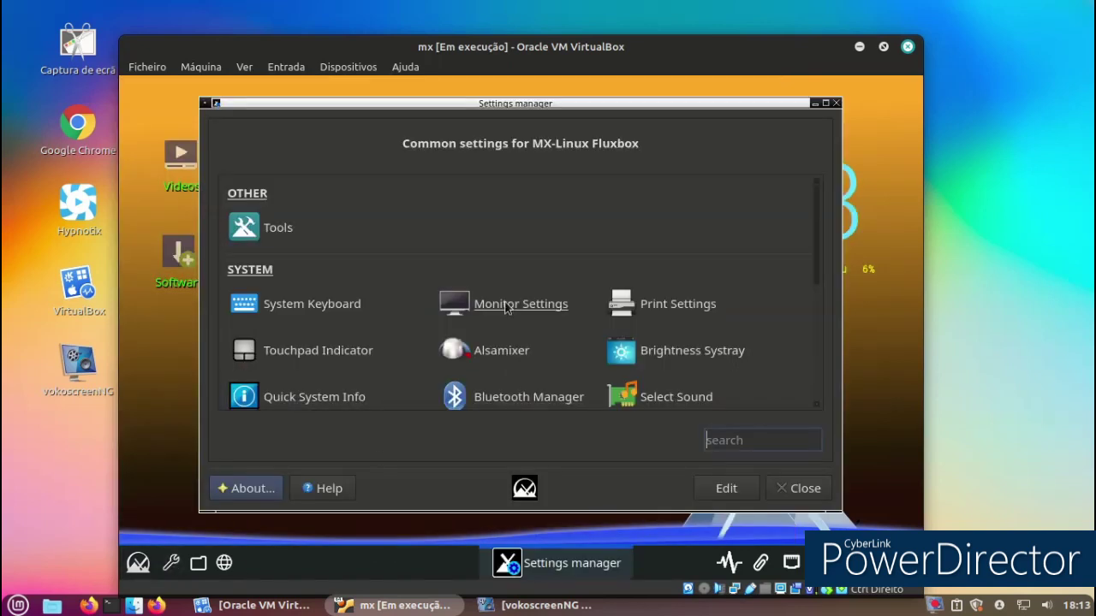
{"action": "left_click", "coordinate": [279, 228]}
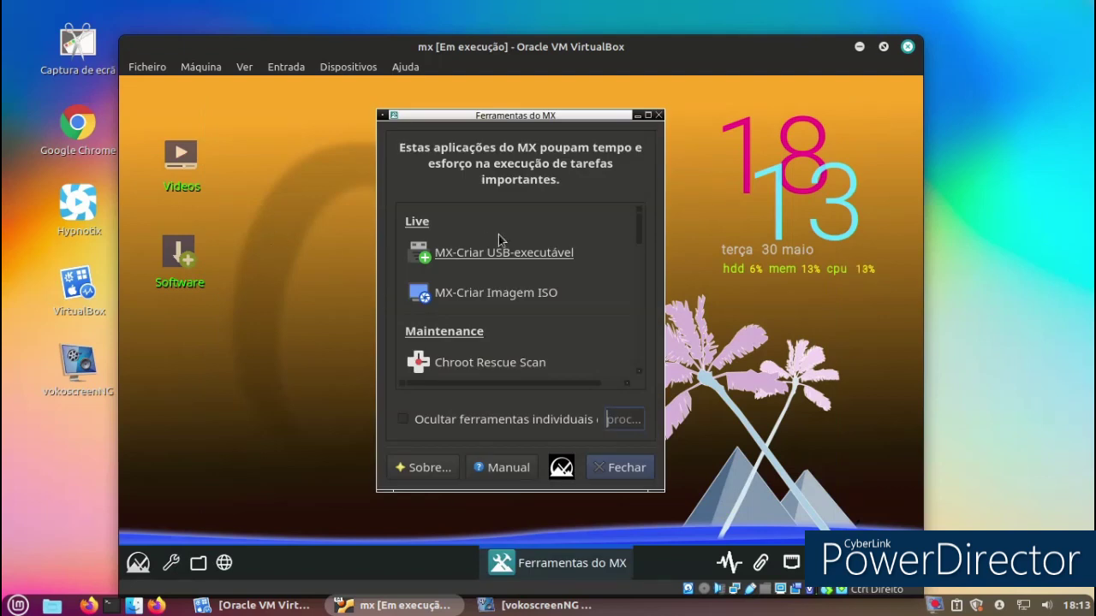
{"action": "scroll", "coordinate": [594, 336], "scroll_direction": "down", "scroll_amount": 1}
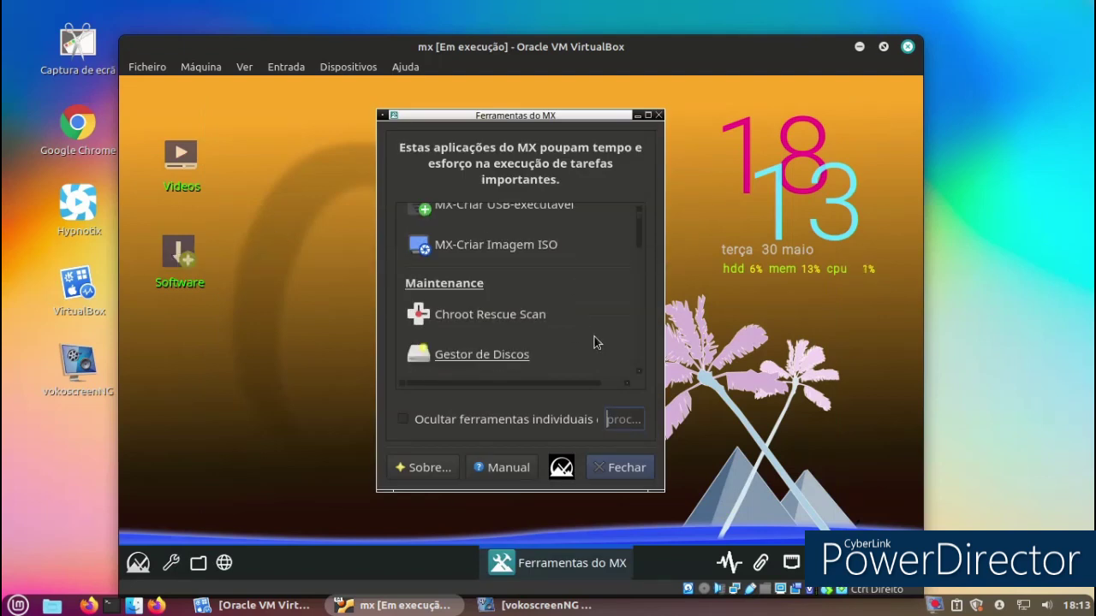
Open Gestor de Discos by entering the account password, and close it along with the MX tools and settings manager windows
{"action": "left_click", "coordinate": [604, 467]}
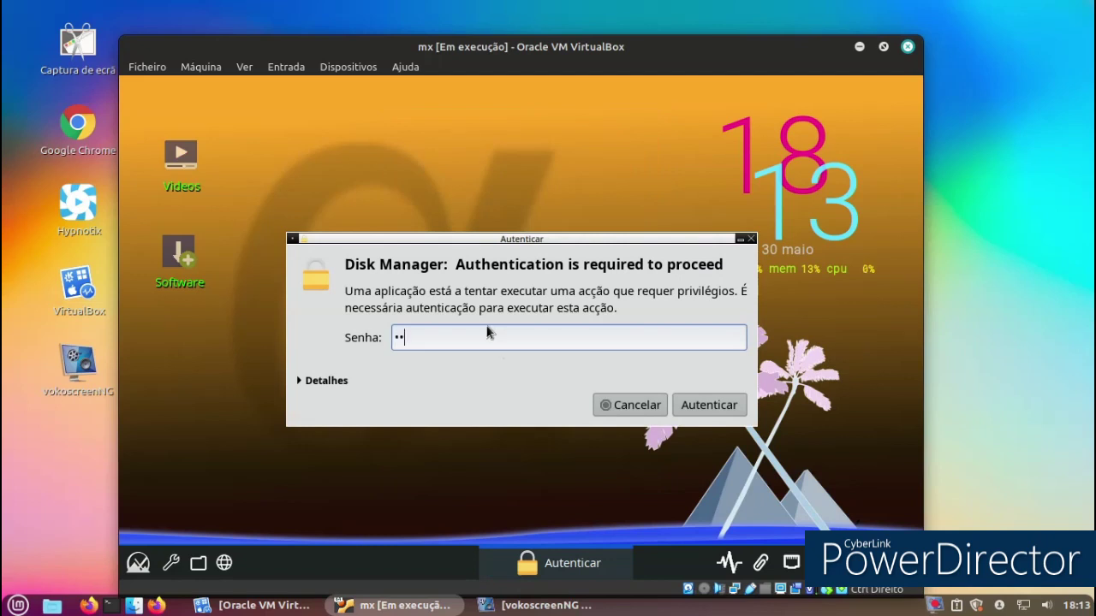
{"action": "type", "text": "•"}
{"action": "key", "text": "Return"}
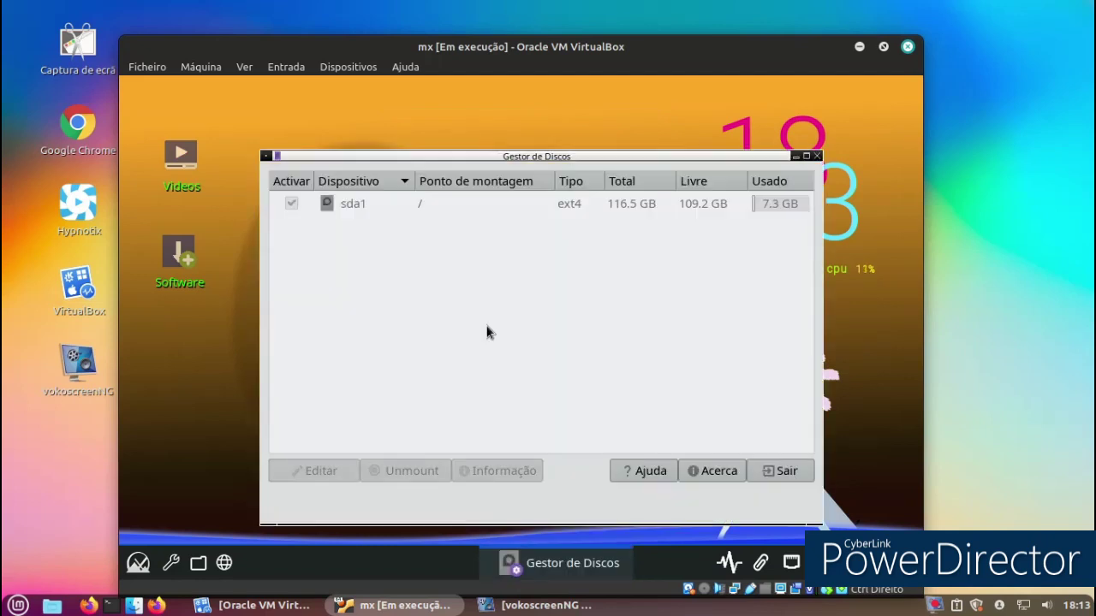
{"action": "left_click", "coordinate": [818, 156]}
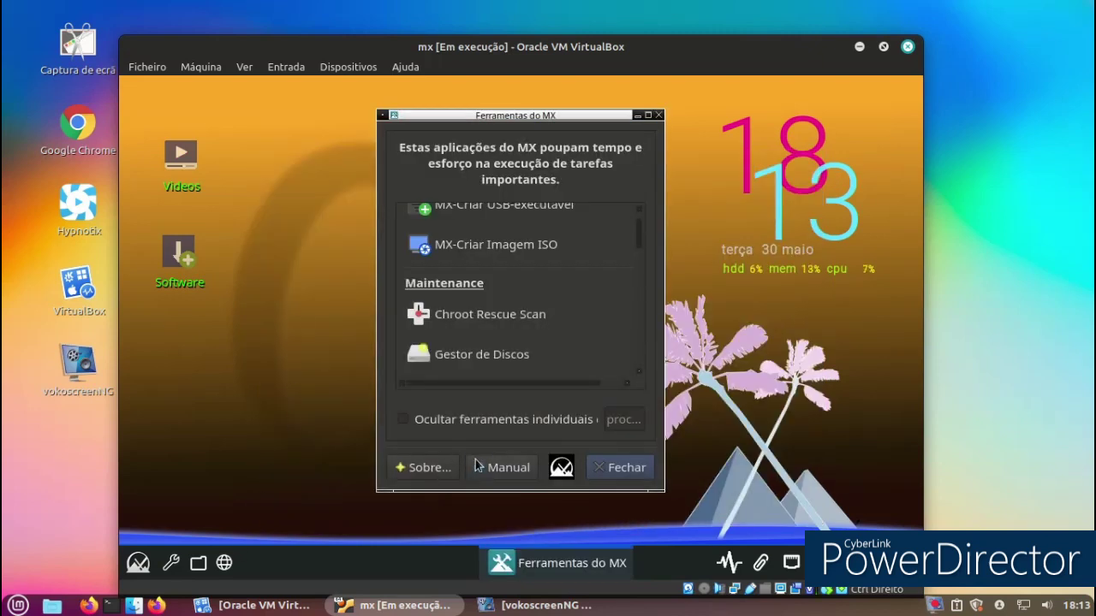
{"action": "left_click", "coordinate": [610, 472]}
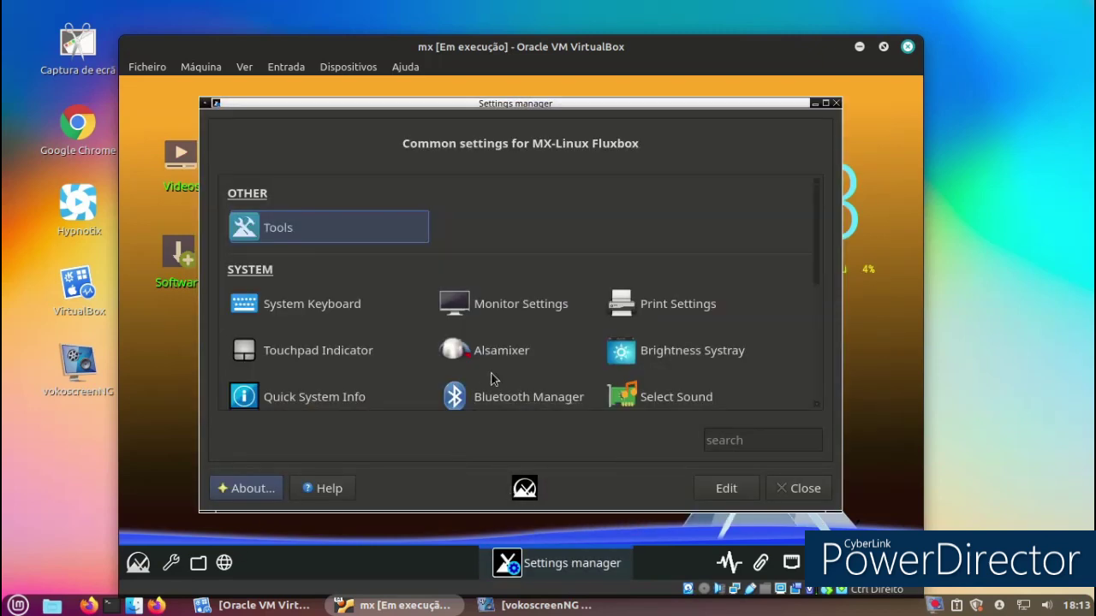
{"action": "left_click", "coordinate": [836, 104]}
Apply the Arc-Dark application theme from the Aparência theme settings, close its preview and check the applications menu
{"action": "right_click", "coordinate": [591, 152]}
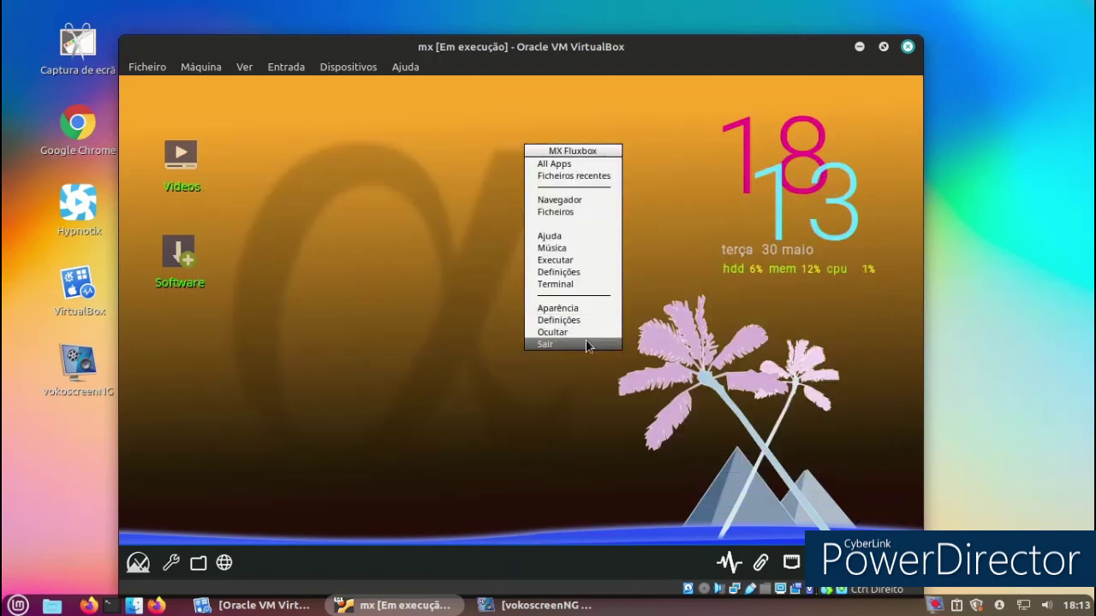
{"action": "mouse_move", "coordinate": [588, 320]}
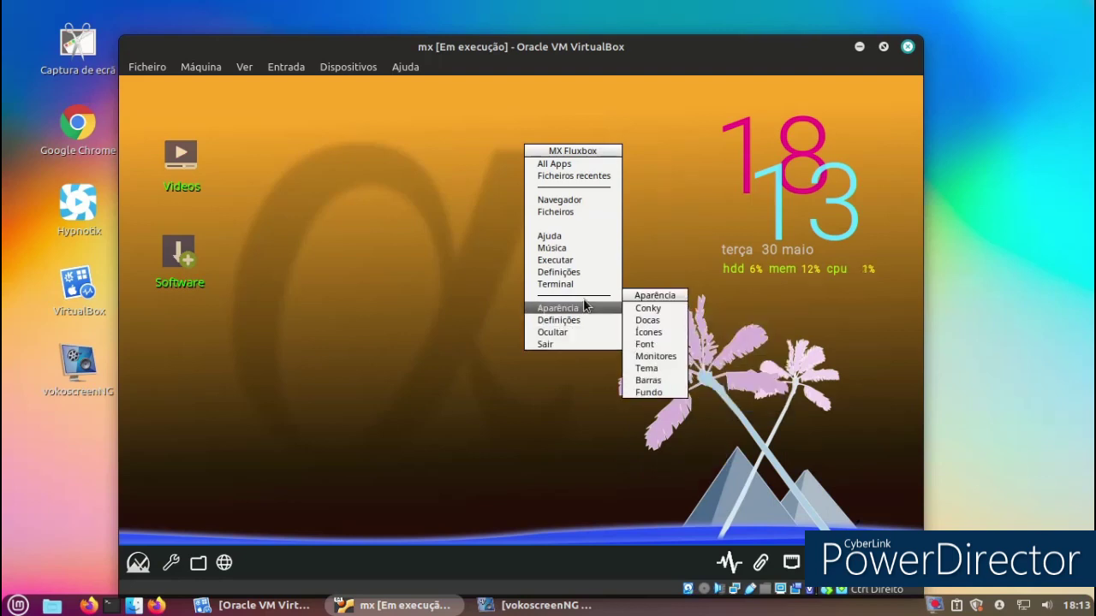
{"action": "left_click", "coordinate": [631, 369]}
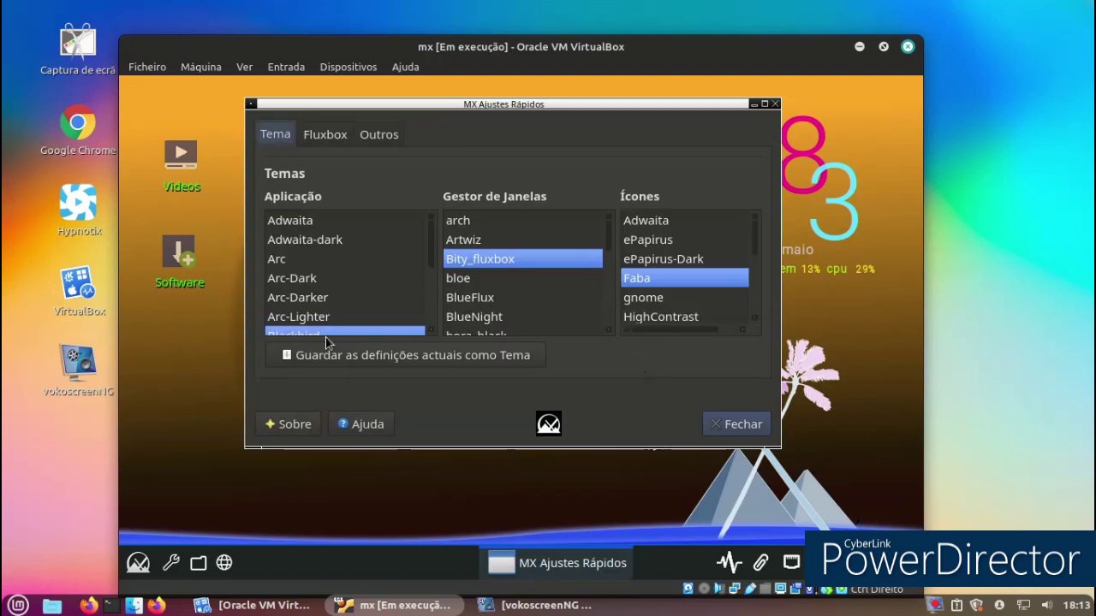
{"action": "left_click", "coordinate": [316, 287]}
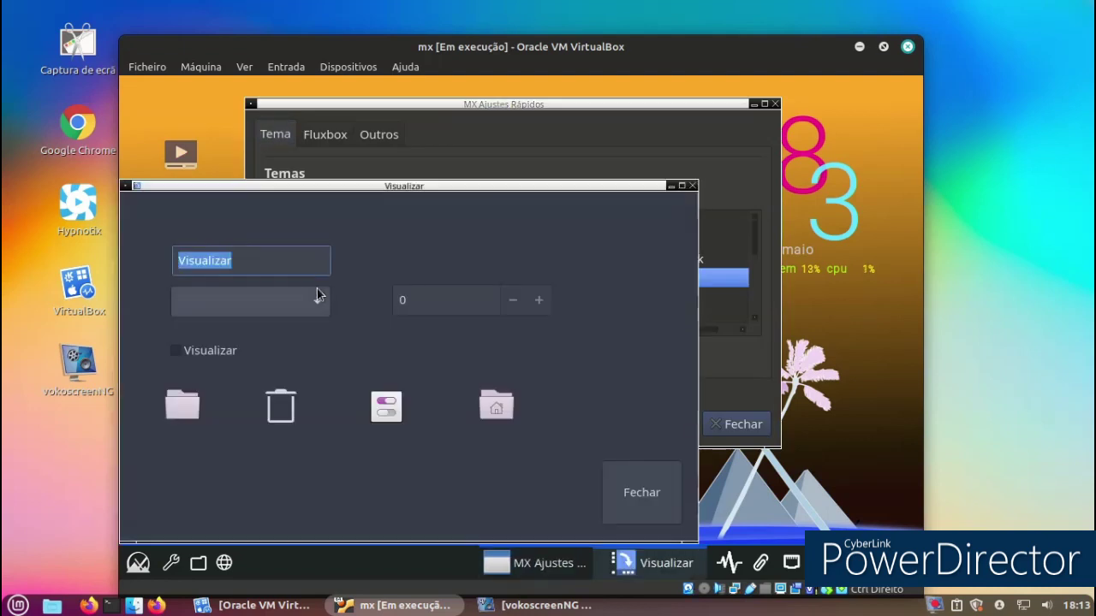
{"action": "left_click", "coordinate": [604, 475]}
{"action": "left_click", "coordinate": [137, 562]}
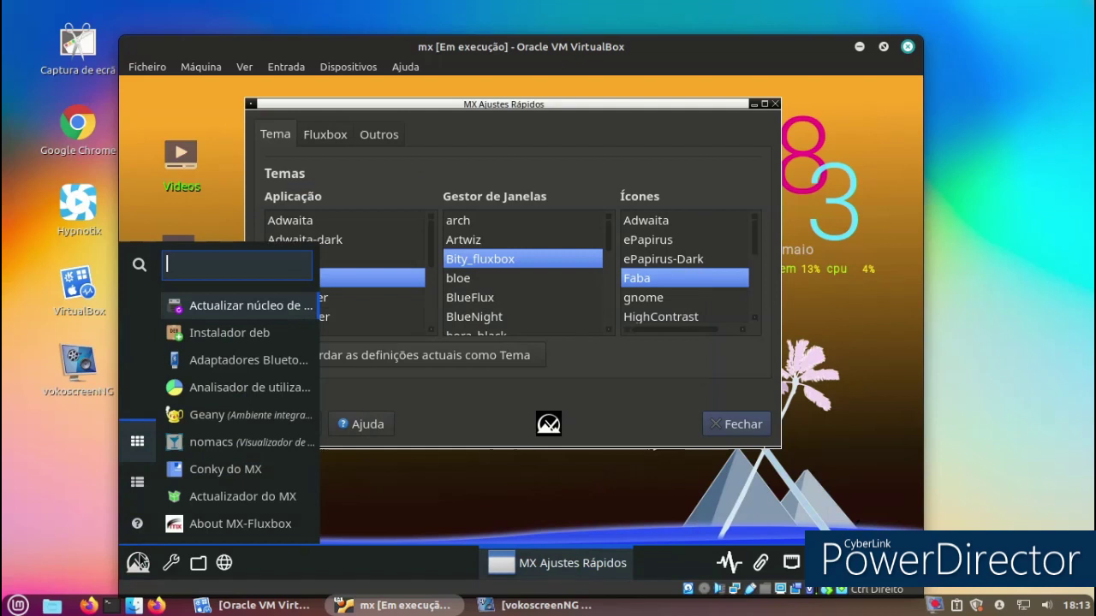
{"action": "left_click", "coordinate": [458, 509]}
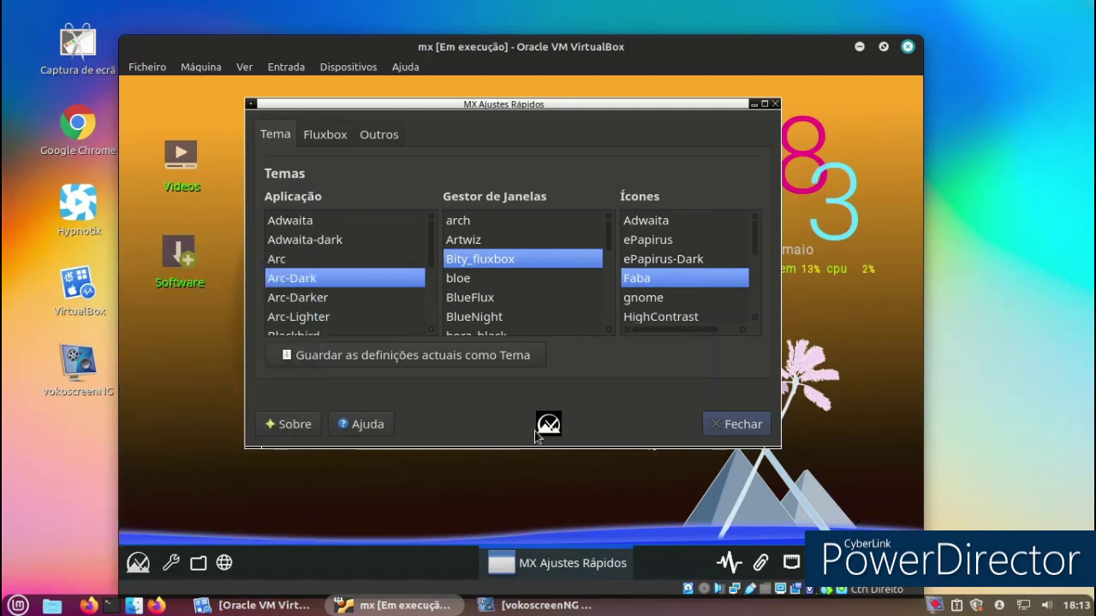
Look over the Fluxbox and Outros options of MX Ajustes Rápidos and close it
{"action": "left_click", "coordinate": [311, 139]}
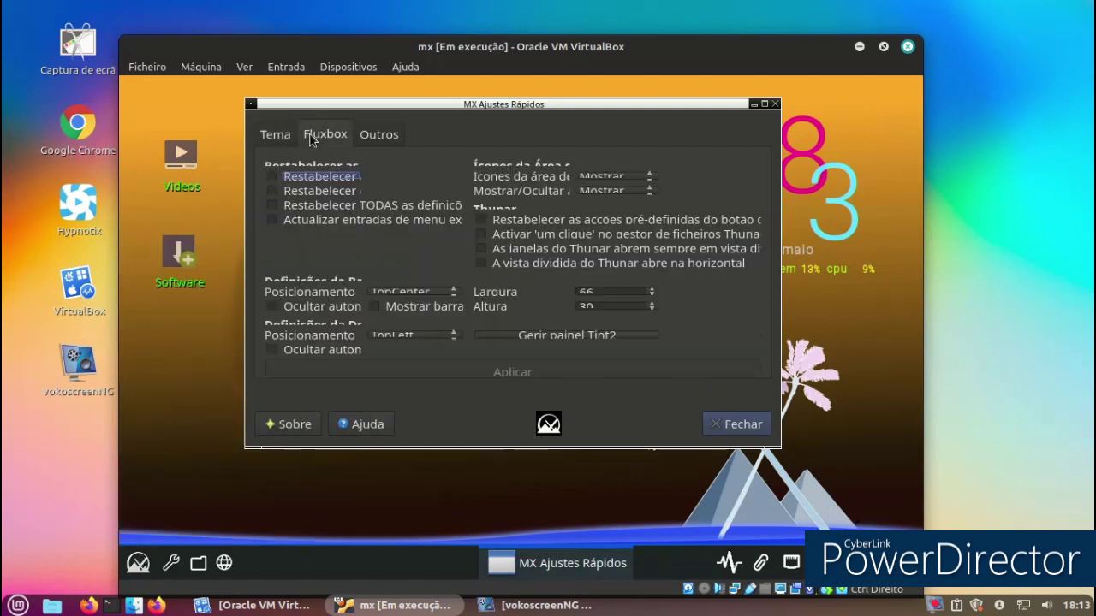
{"action": "left_click", "coordinate": [370, 139]}
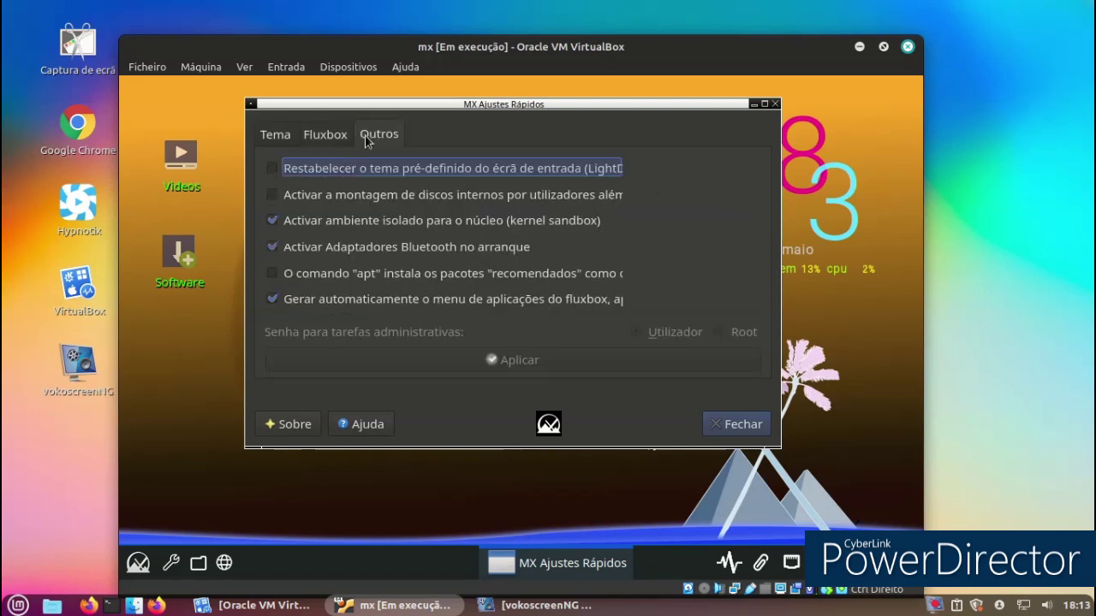
{"action": "left_click", "coordinate": [725, 426]}
Open the Ajuda manual from the MX Fluxbox desktop menu, look at its first page and close it
{"action": "right_click", "coordinate": [418, 207]}
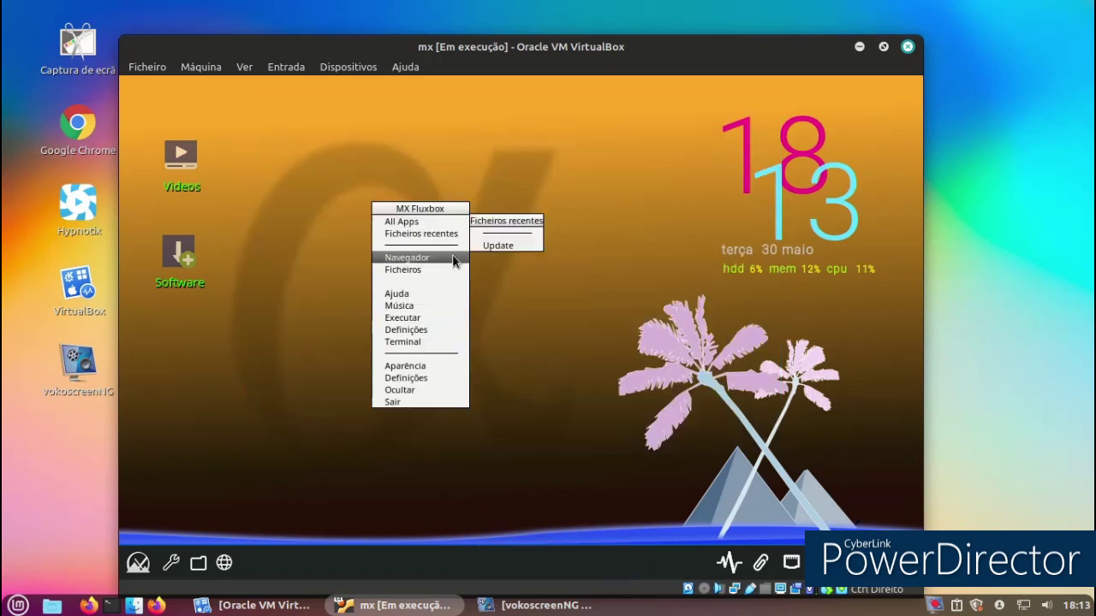
{"action": "mouse_move", "coordinate": [426, 287]}
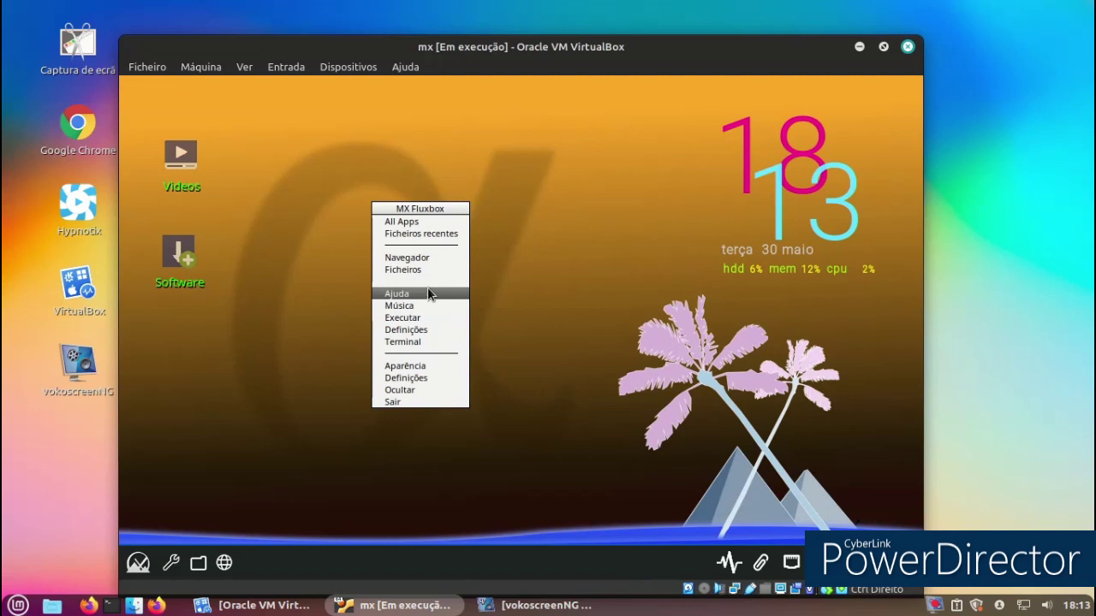
{"action": "left_click", "coordinate": [428, 292]}
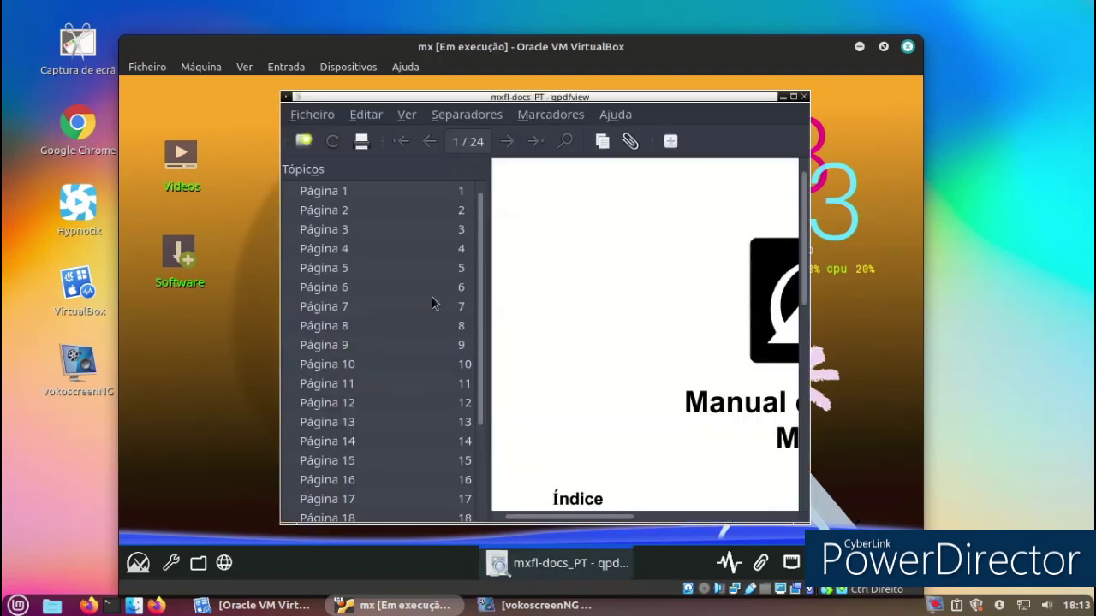
{"action": "scroll", "coordinate": [596, 274], "scroll_direction": "down", "scroll_amount": 1}
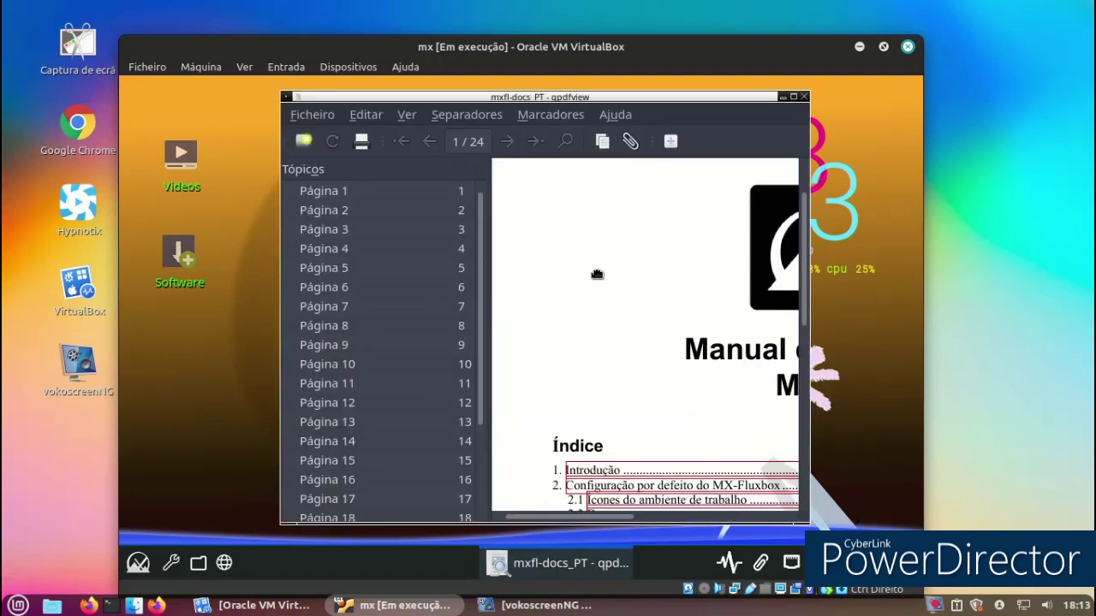
{"action": "left_click", "coordinate": [804, 97]}
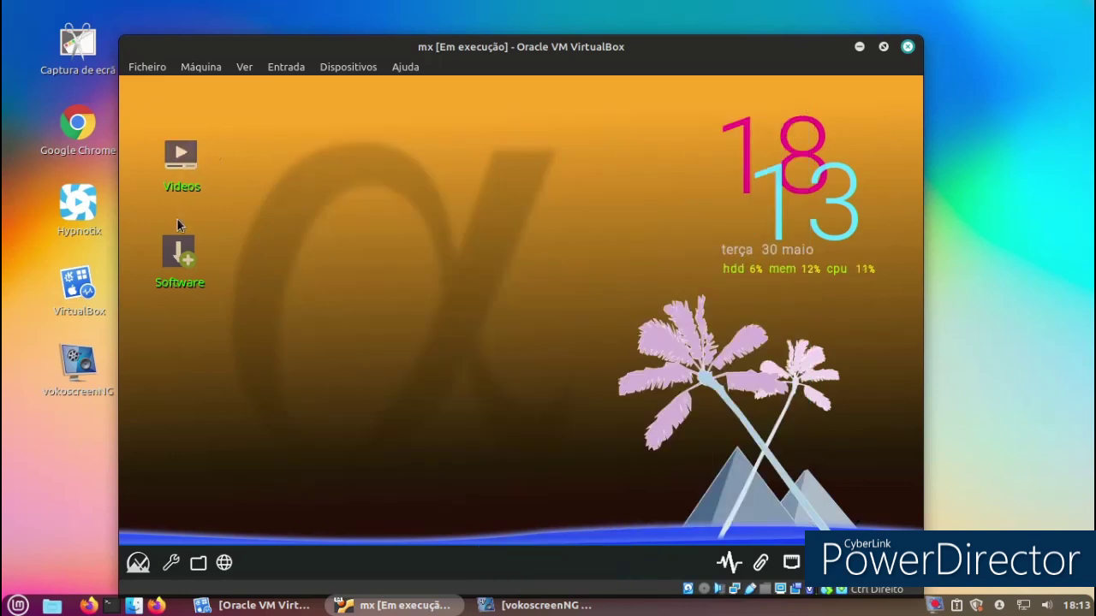
Launch the MX package installer by entering the account password, and dismiss the extra authentication prompt
{"action": "double_click", "coordinate": [172, 247]}
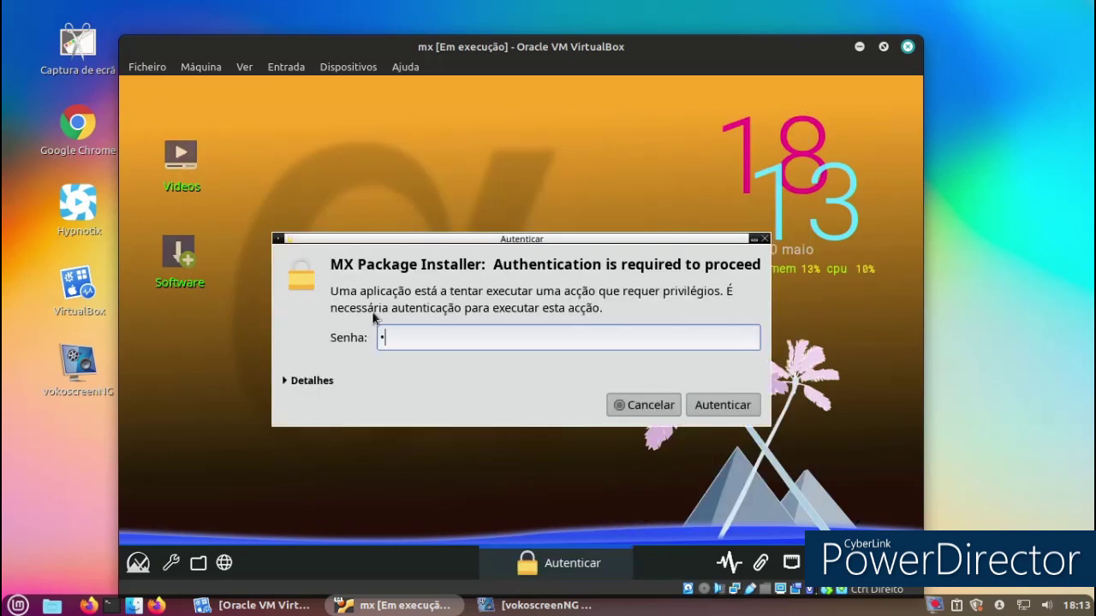
{"action": "key", "text": "Return"}
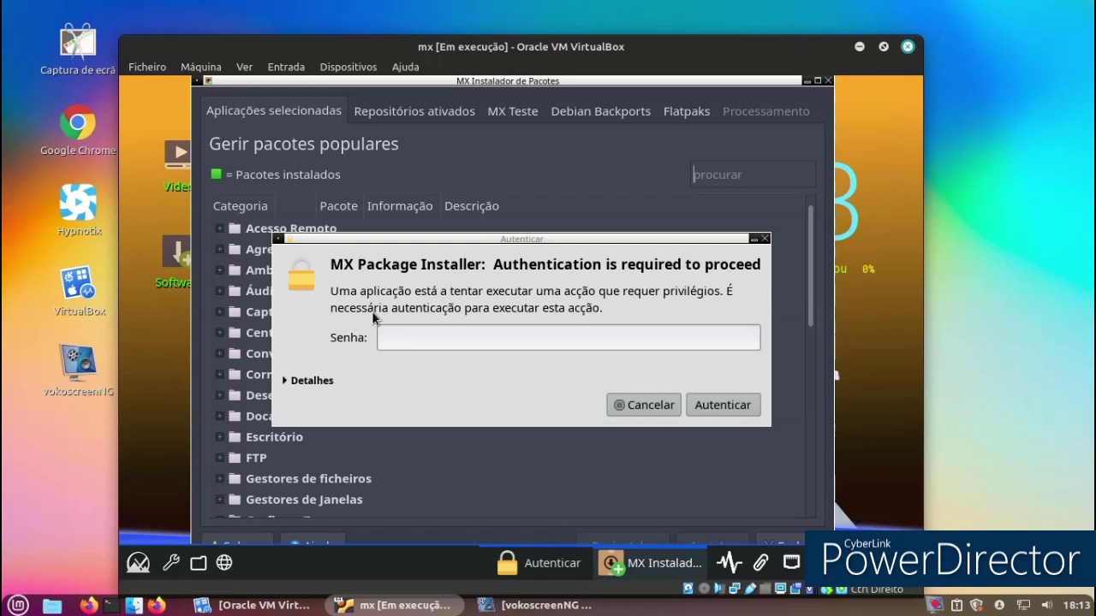
{"action": "left_click", "coordinate": [762, 241]}
Look at the Repositórios ativados and MX Teste package lists, dismissing the test repository warning
{"action": "left_click", "coordinate": [452, 113]}
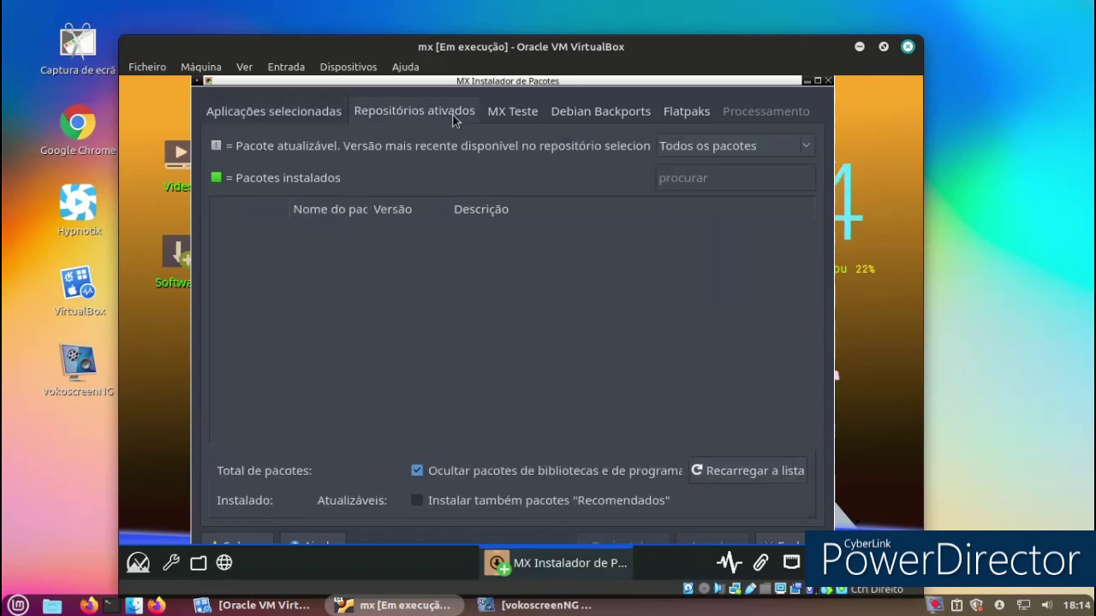
{"action": "left_click", "coordinate": [543, 118]}
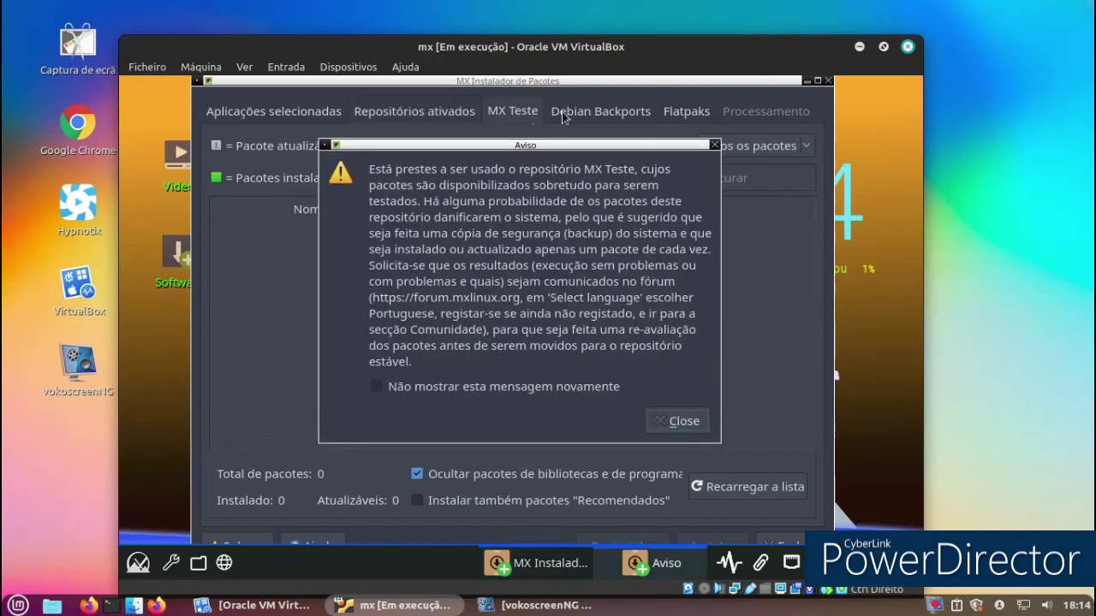
{"action": "left_click", "coordinate": [679, 419]}
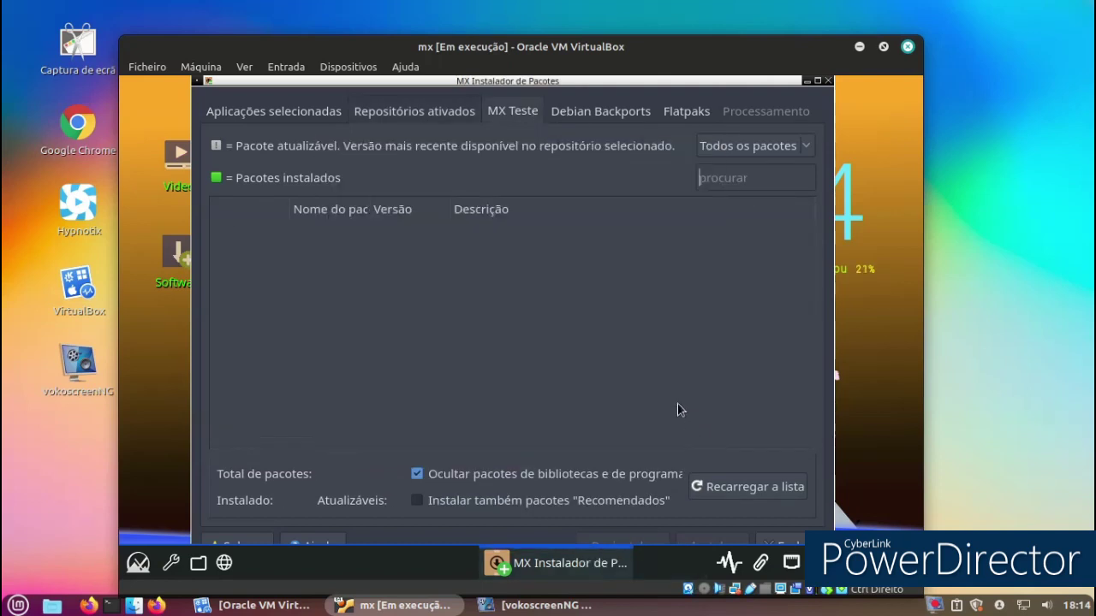
{"action": "left_click", "coordinate": [659, 351]}
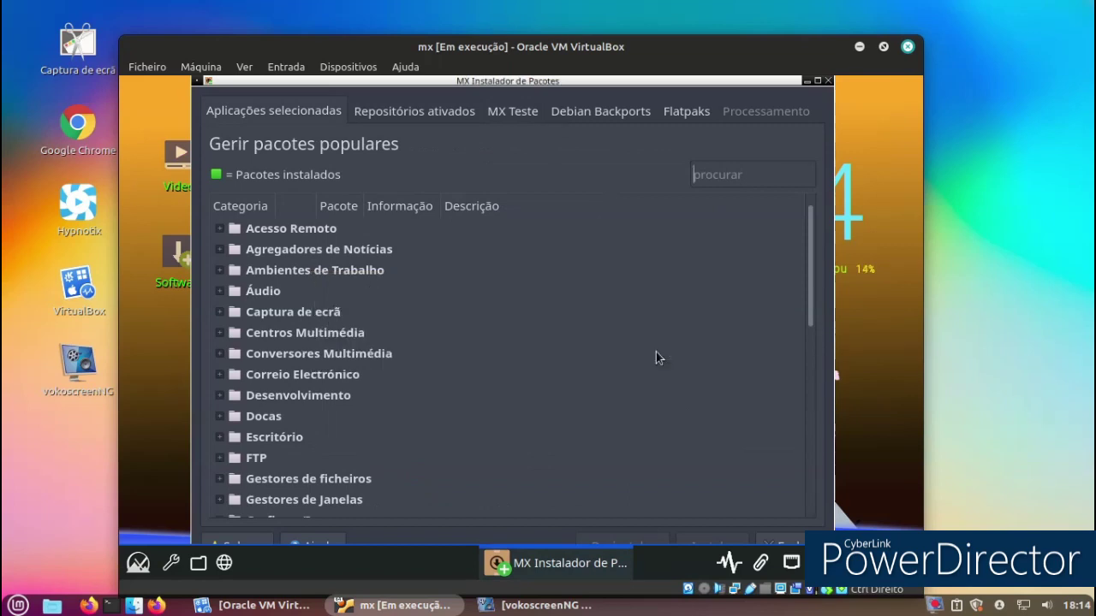
Browse the packages in the Centros Multimédia and Desenvolvimento categories, and close the package installer
{"action": "scroll", "coordinate": [326, 314], "scroll_direction": "down", "scroll_amount": 1}
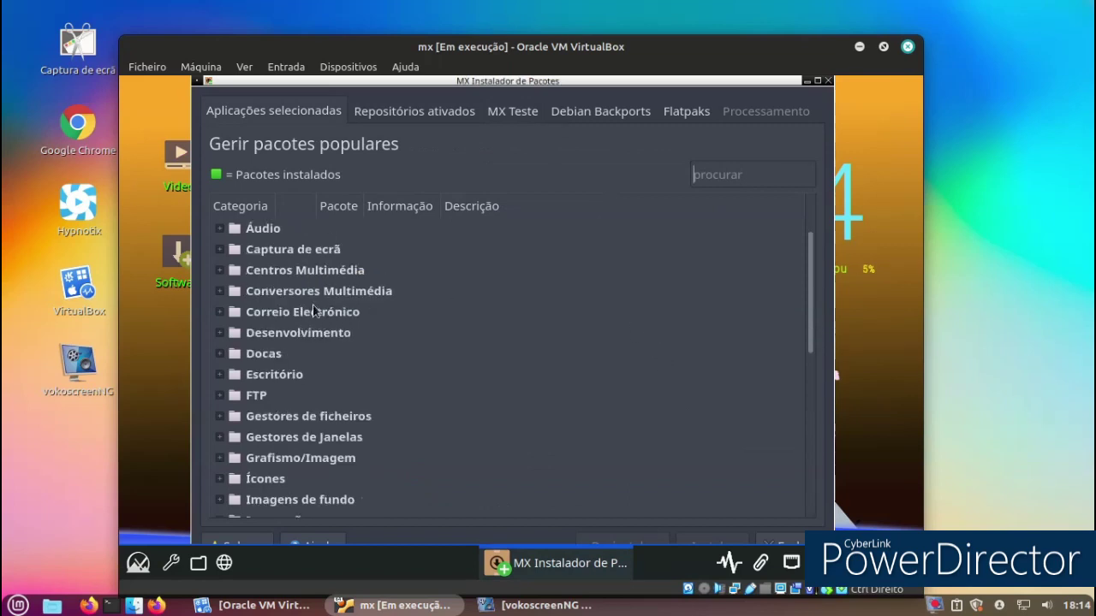
{"action": "left_click", "coordinate": [310, 275]}
{"action": "double_click", "coordinate": [308, 271]}
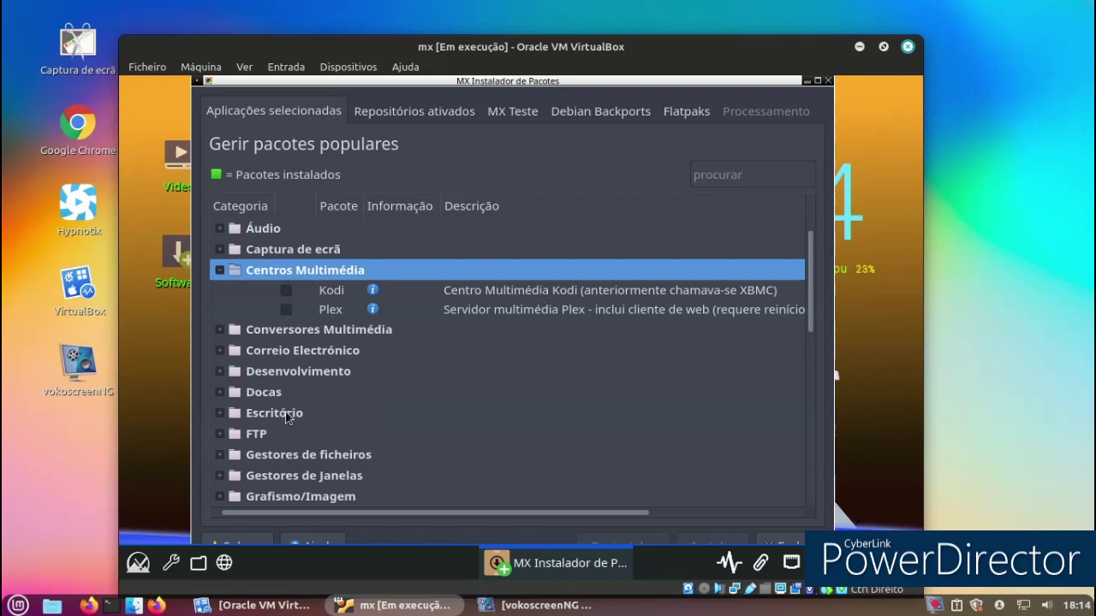
{"action": "left_click", "coordinate": [305, 373]}
{"action": "double_click", "coordinate": [306, 373]}
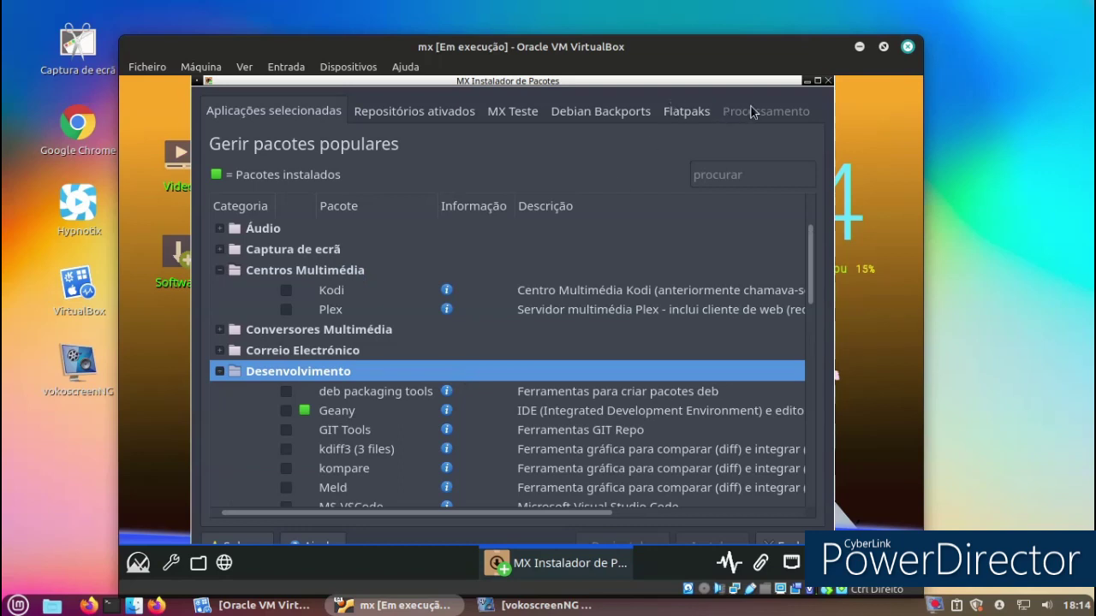
{"action": "left_click", "coordinate": [827, 81]}
Open the Conky do MX tool from the applications list
{"action": "left_click", "coordinate": [138, 562]}
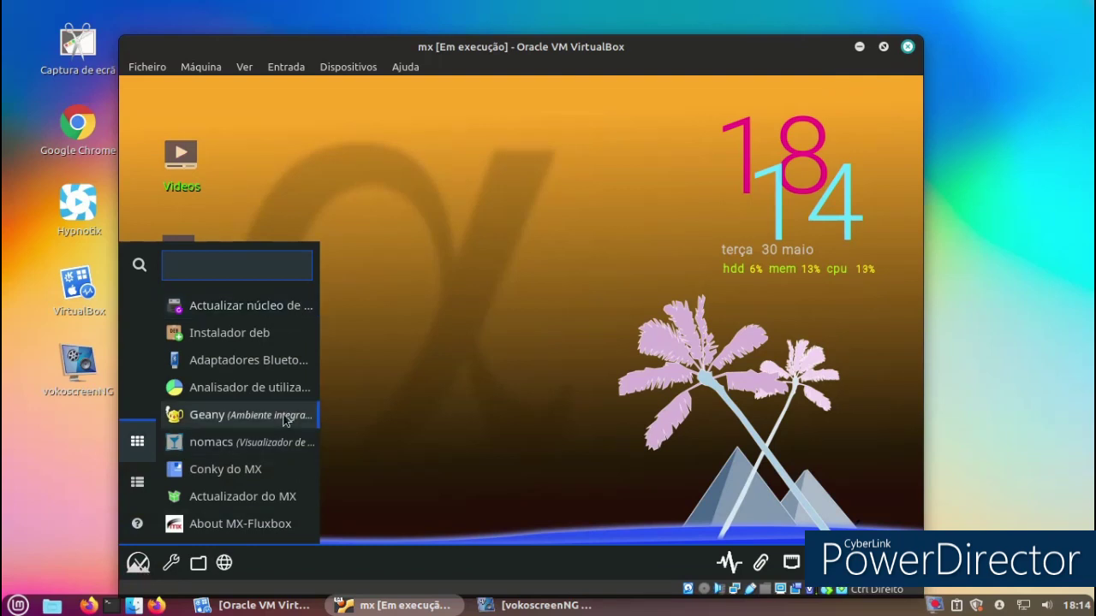
{"action": "left_click", "coordinate": [246, 485]}
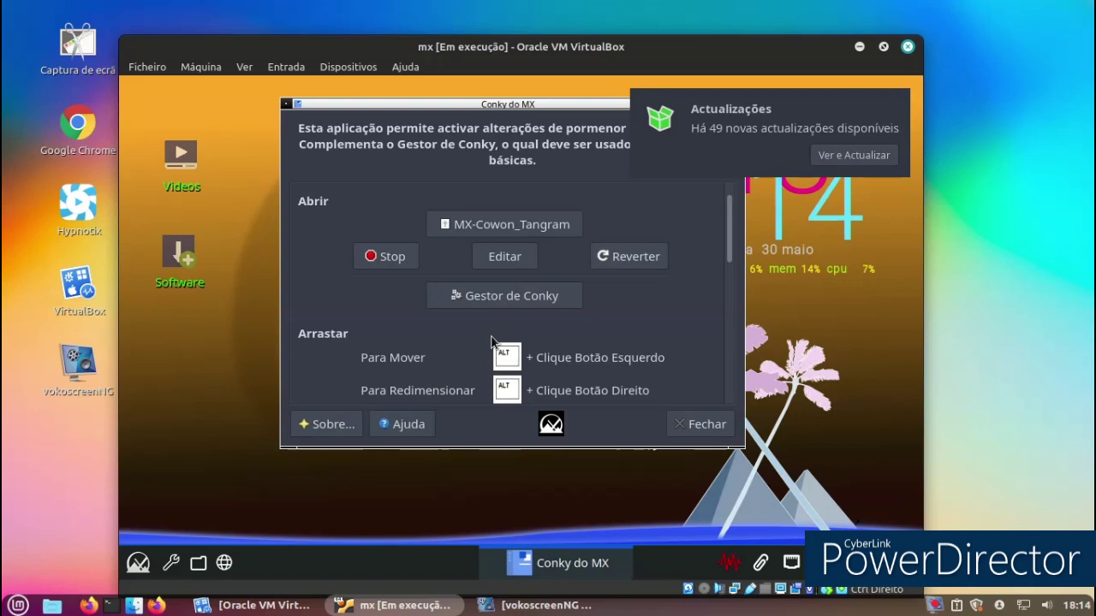
Start the general system update from the updates notification, authenticate with the account password, and agree to install the packages
{"action": "left_click", "coordinate": [837, 156]}
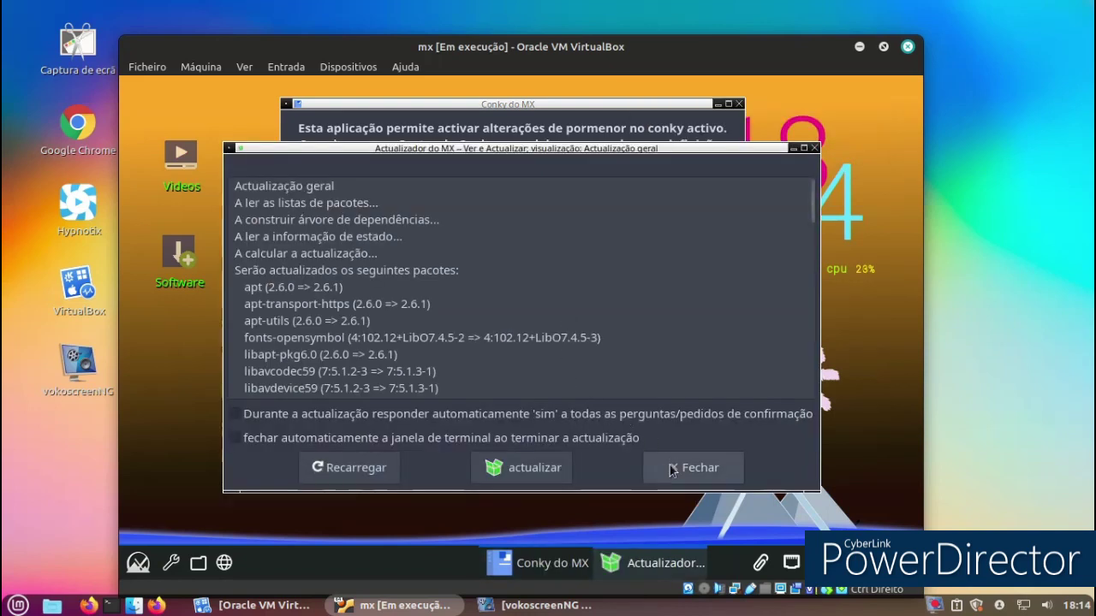
{"action": "left_click", "coordinate": [530, 472]}
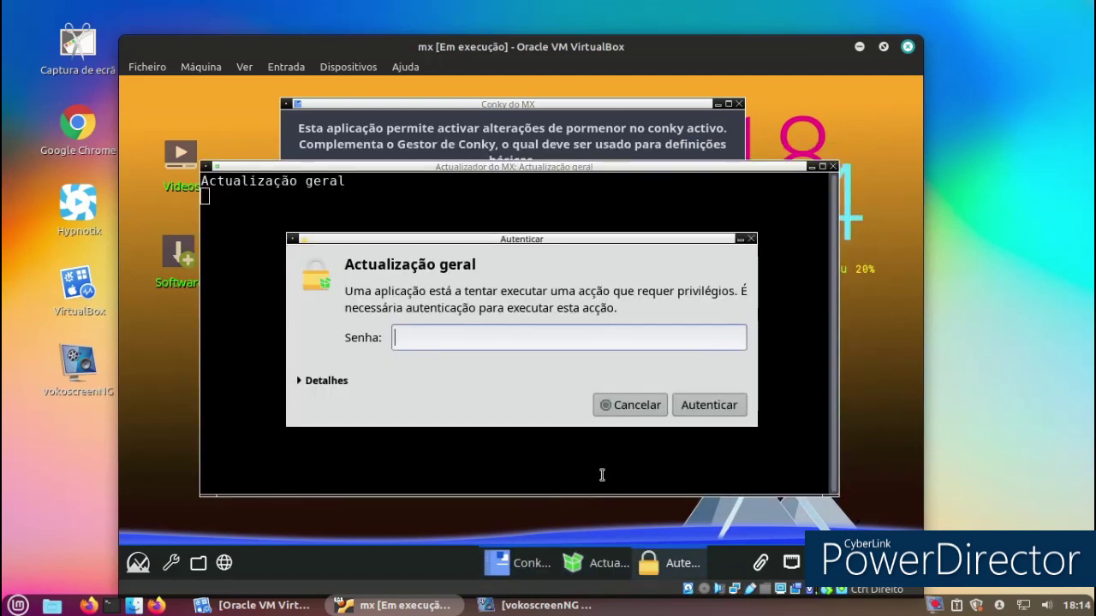
{"action": "type", "text": "••••"}
{"action": "key", "text": "Return"}
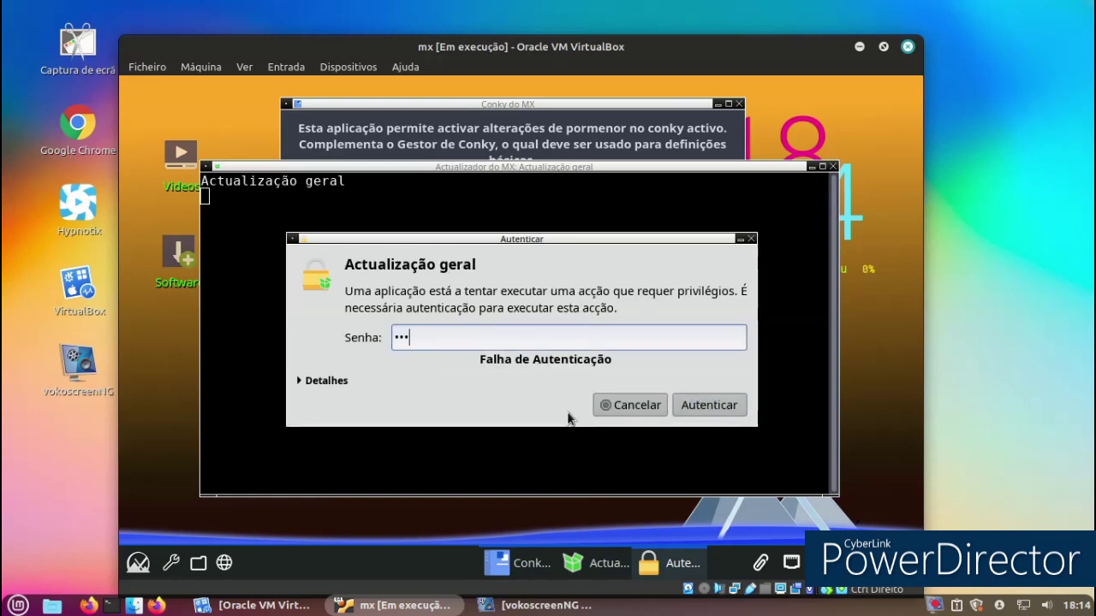
{"action": "key", "text": "Return"}
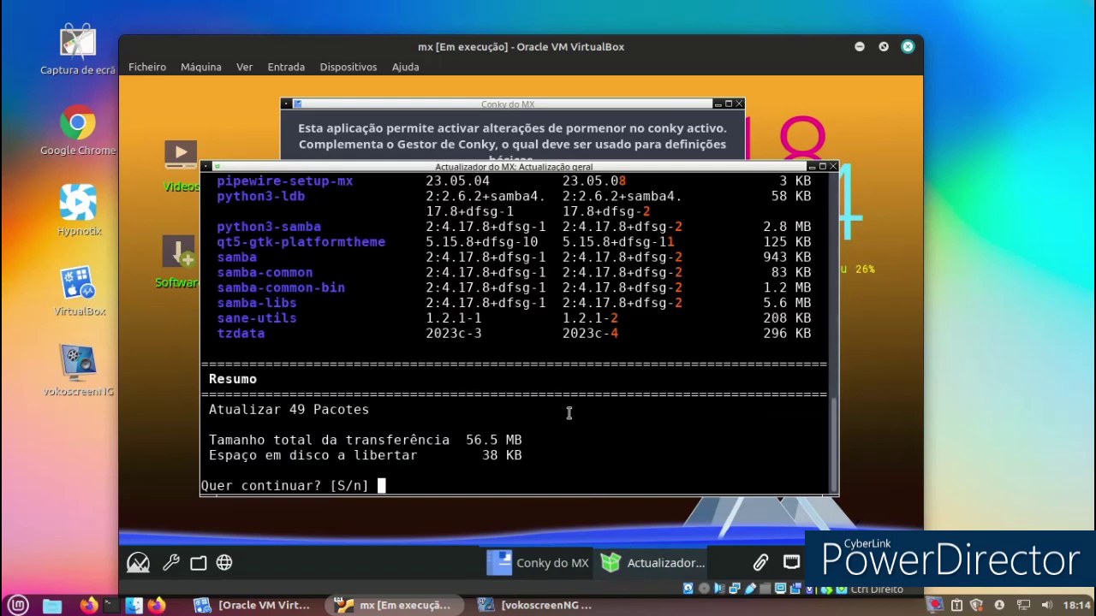
{"action": "type", "text": "s"}
{"action": "key", "text": "Return"}
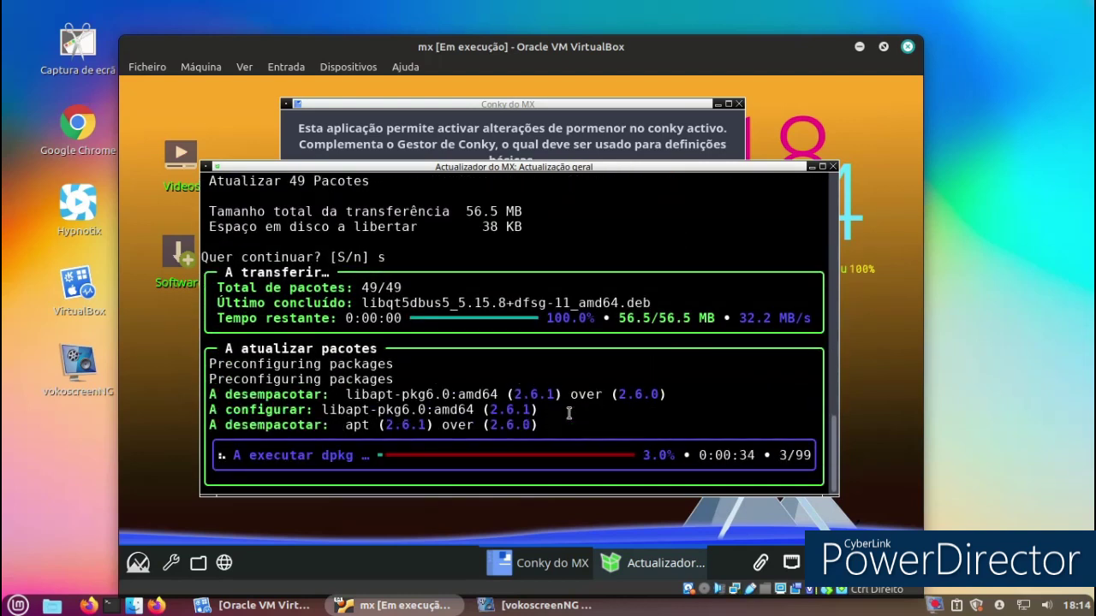
Open the appfinder help document, look at it, and close both it and the Conky do MX window
{"action": "mouse_move", "coordinate": [528, 608]}
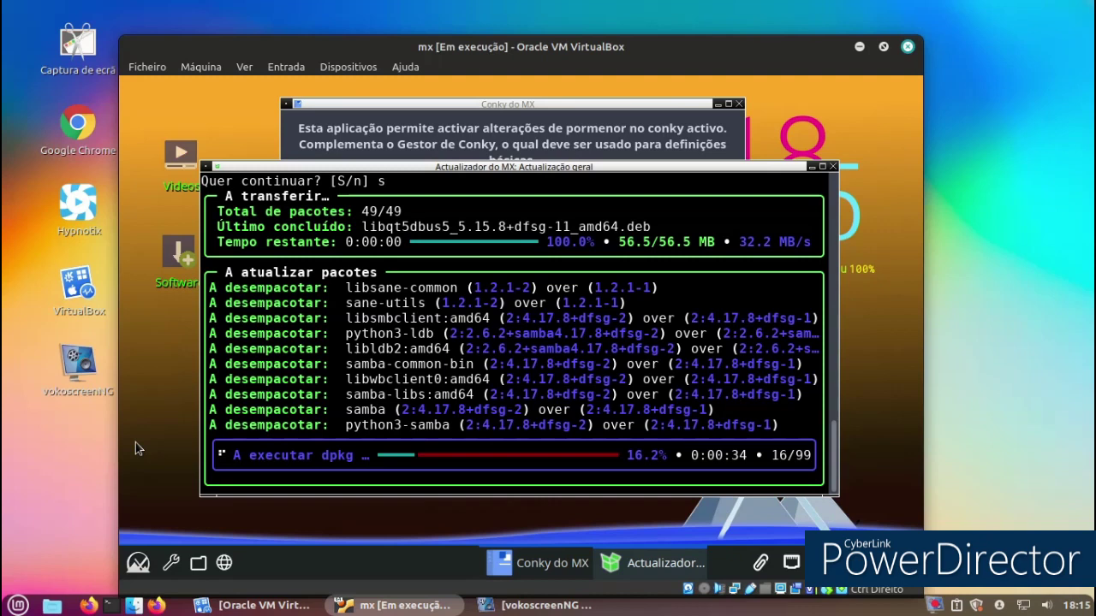
{"action": "left_click", "coordinate": [140, 562]}
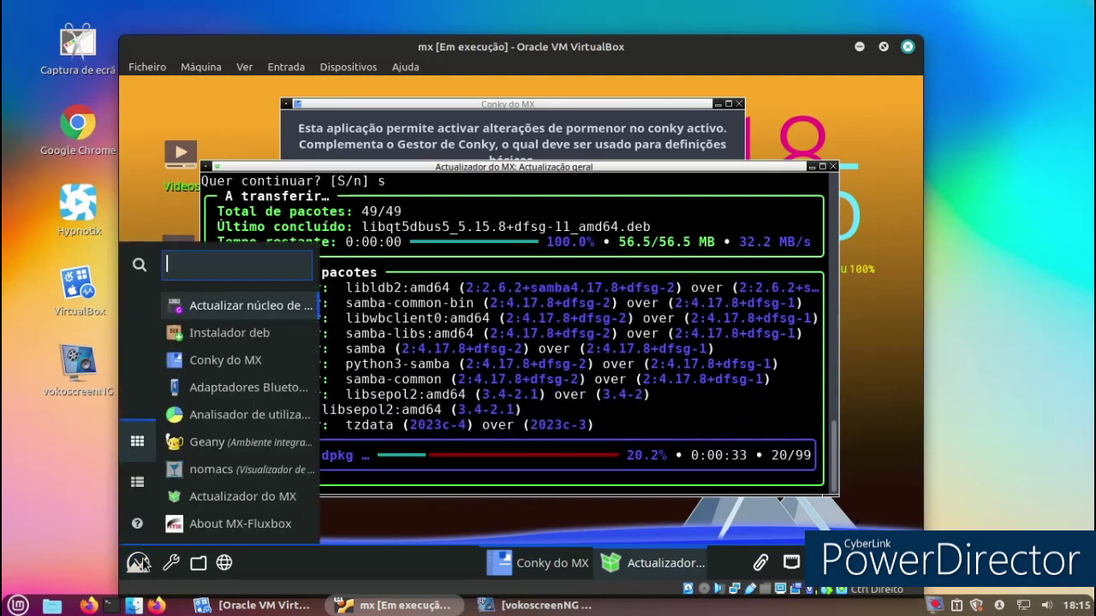
{"action": "left_click", "coordinate": [137, 483]}
{"action": "left_click", "coordinate": [138, 527]}
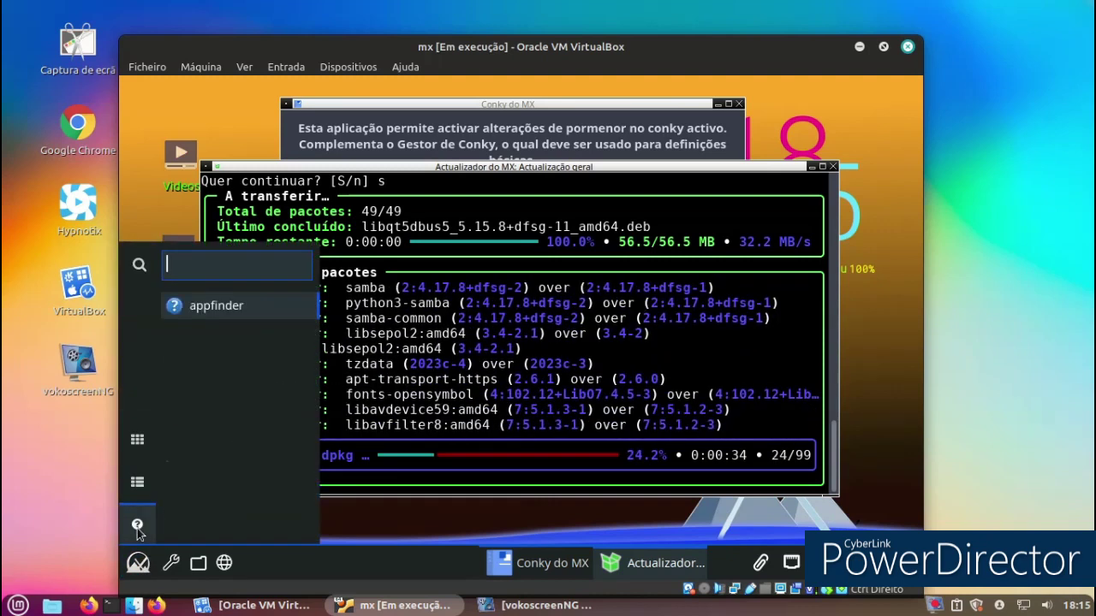
{"action": "left_click", "coordinate": [195, 306]}
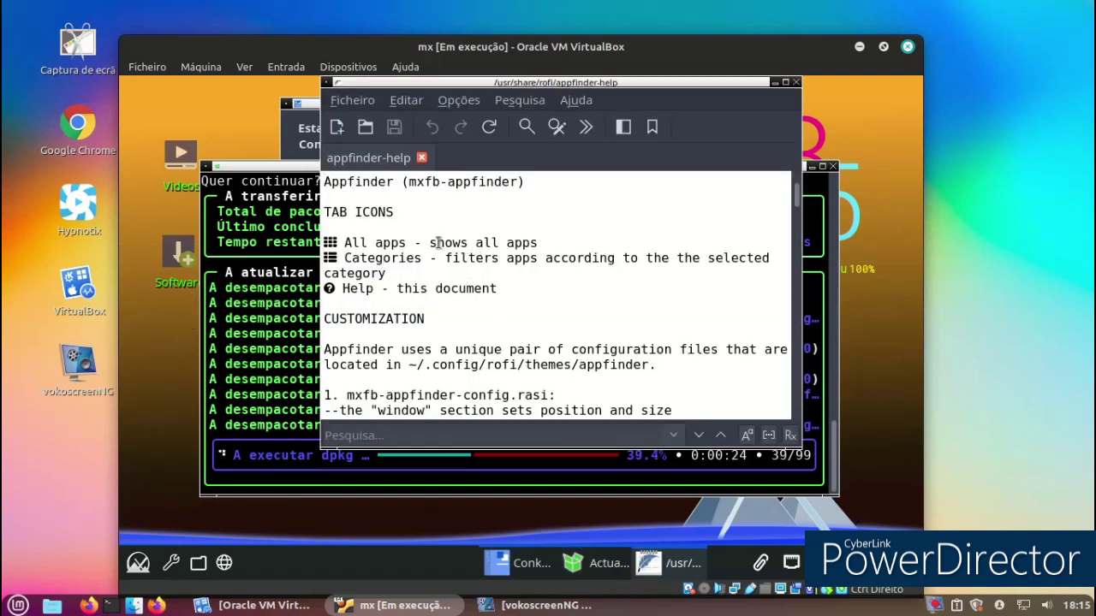
{"action": "left_click", "coordinate": [796, 82]}
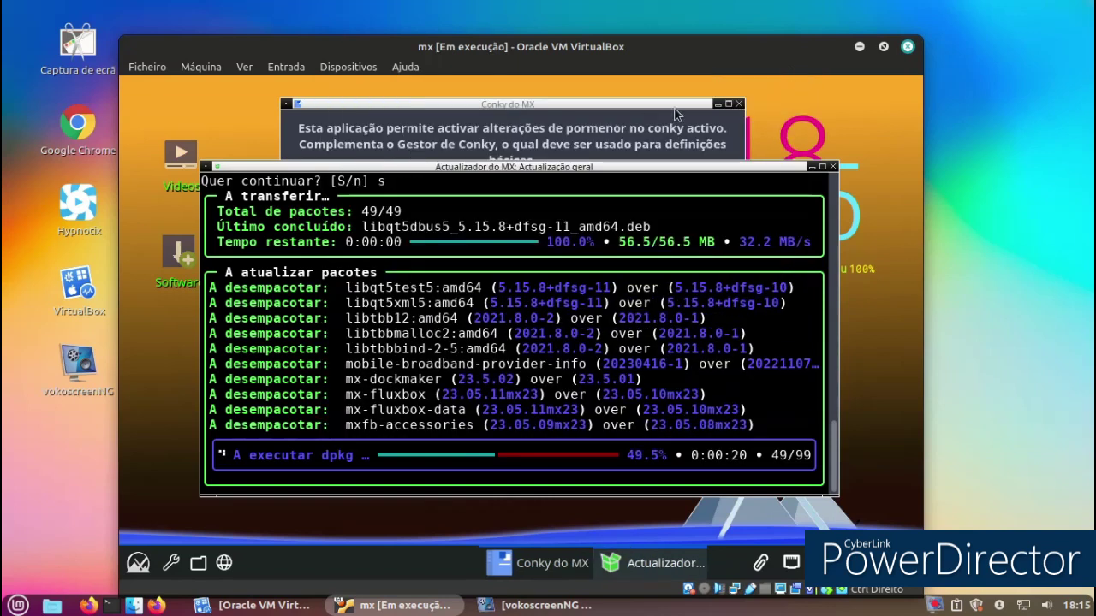
{"action": "left_click", "coordinate": [738, 104]}
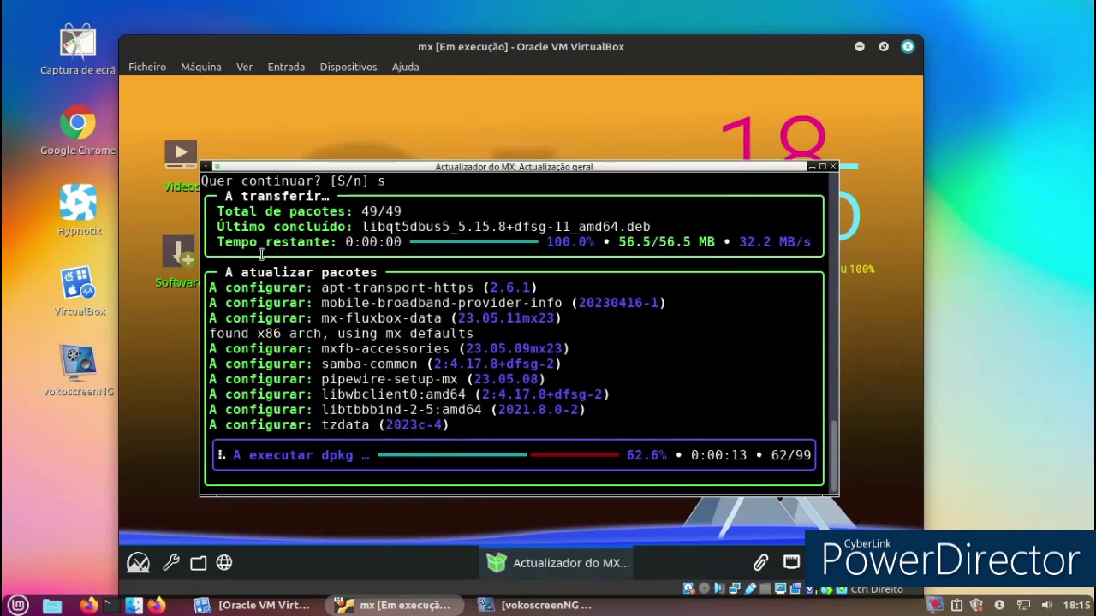
Open the About MX-Fluxbox information and follow its link to the mxlinux.org website
{"action": "left_click", "coordinate": [138, 562]}
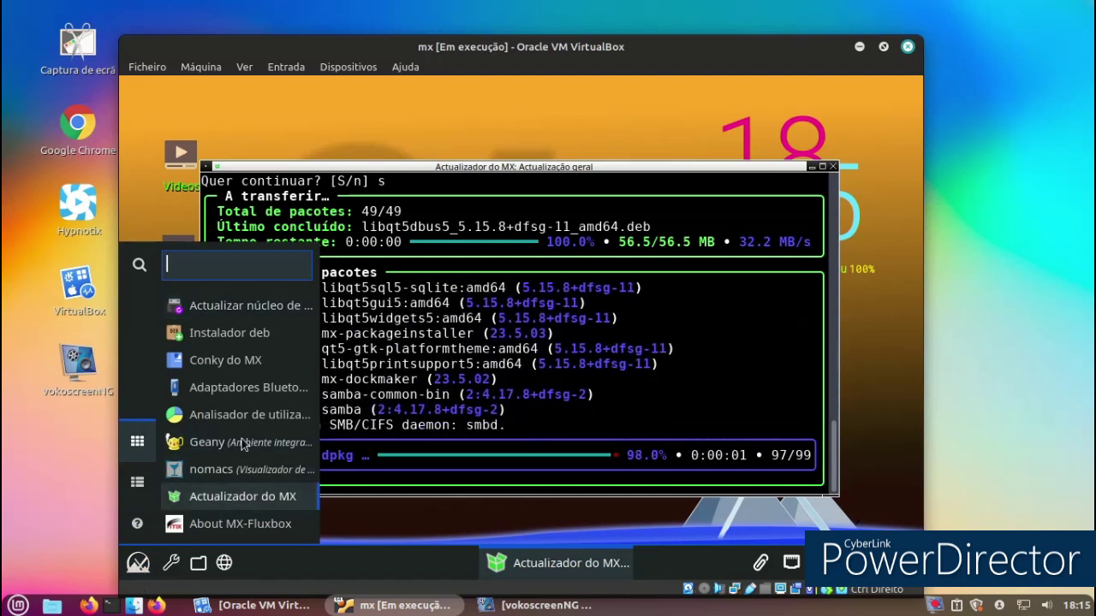
{"action": "left_click", "coordinate": [245, 523]}
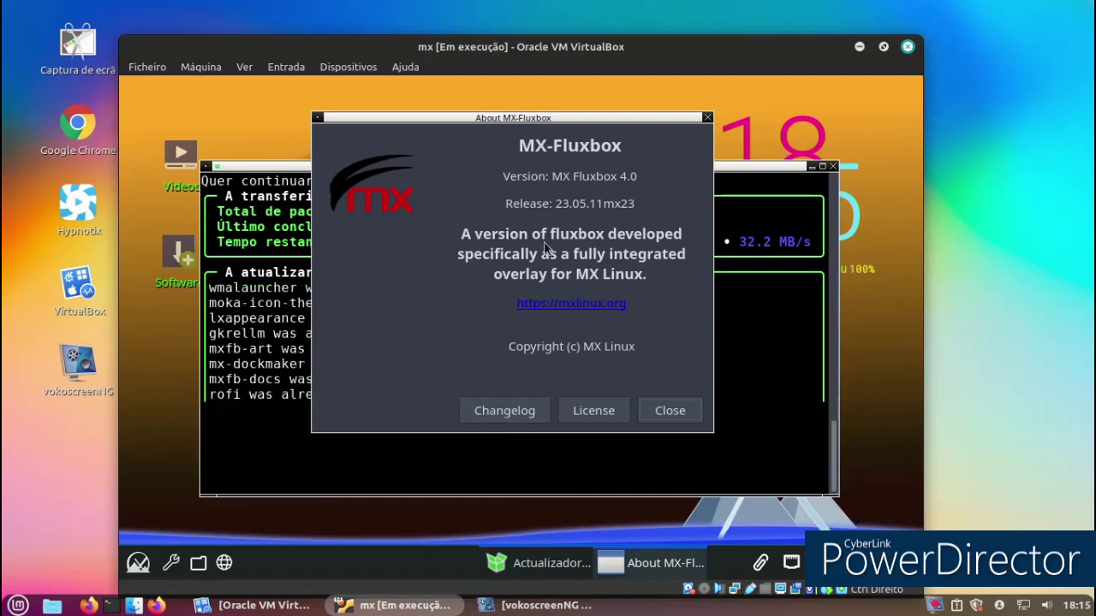
{"action": "left_click", "coordinate": [590, 304]}
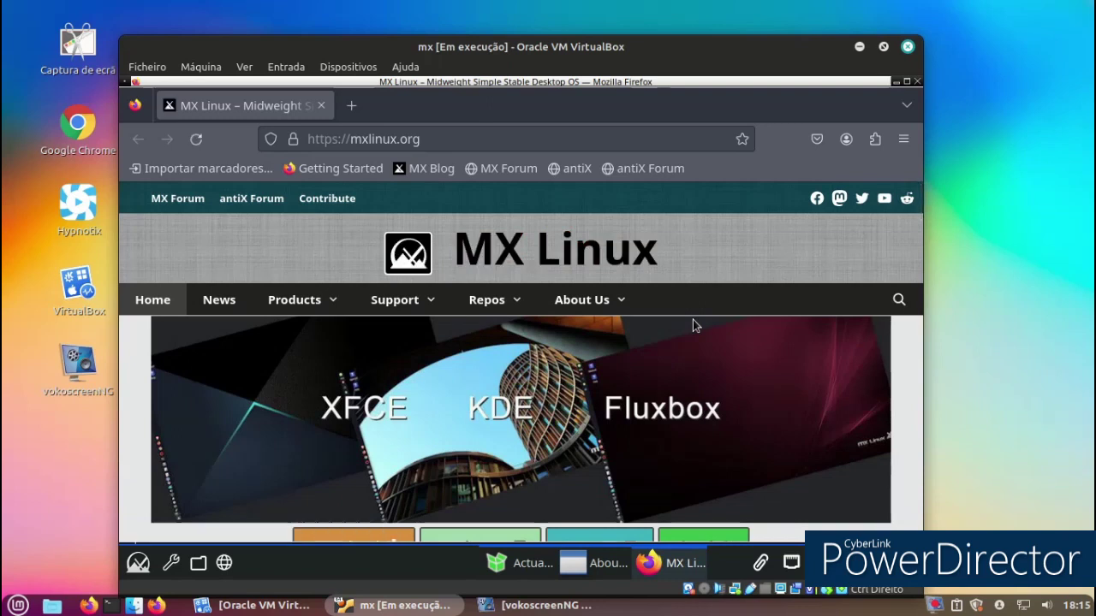
Look through the Videos and News sections of the MX Linux home page, and open the Videos page
{"action": "scroll", "coordinate": [693, 326], "scroll_direction": "down", "scroll_amount": 3}
{"action": "scroll", "coordinate": [694, 327], "scroll_direction": "down", "scroll_amount": 2}
{"action": "scroll", "coordinate": [694, 329], "scroll_direction": "down", "scroll_amount": 1}
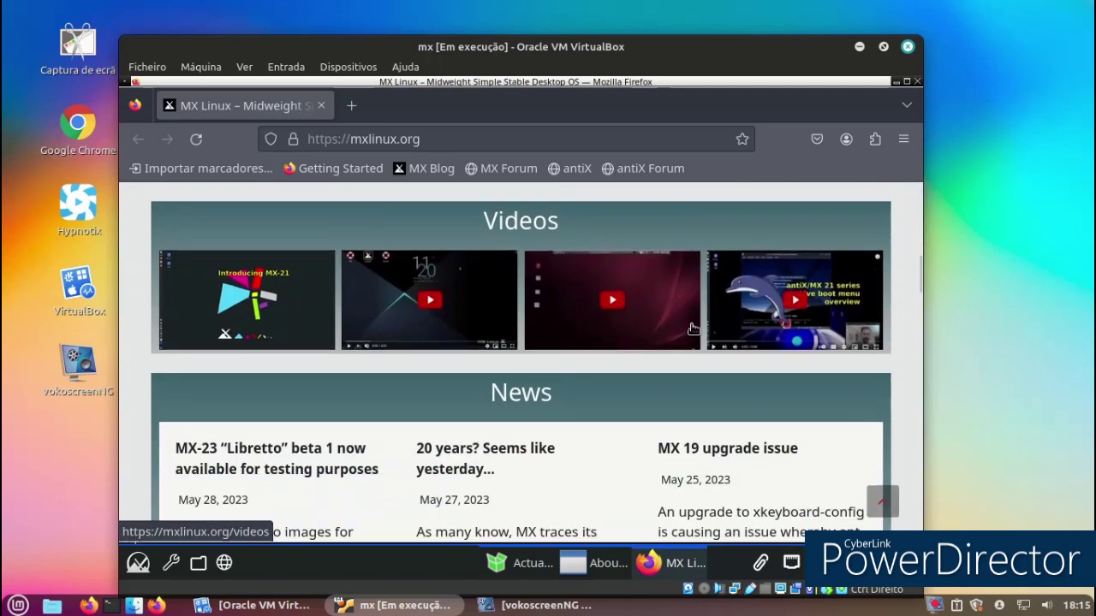
{"action": "scroll", "coordinate": [690, 322], "scroll_direction": "down", "scroll_amount": 1}
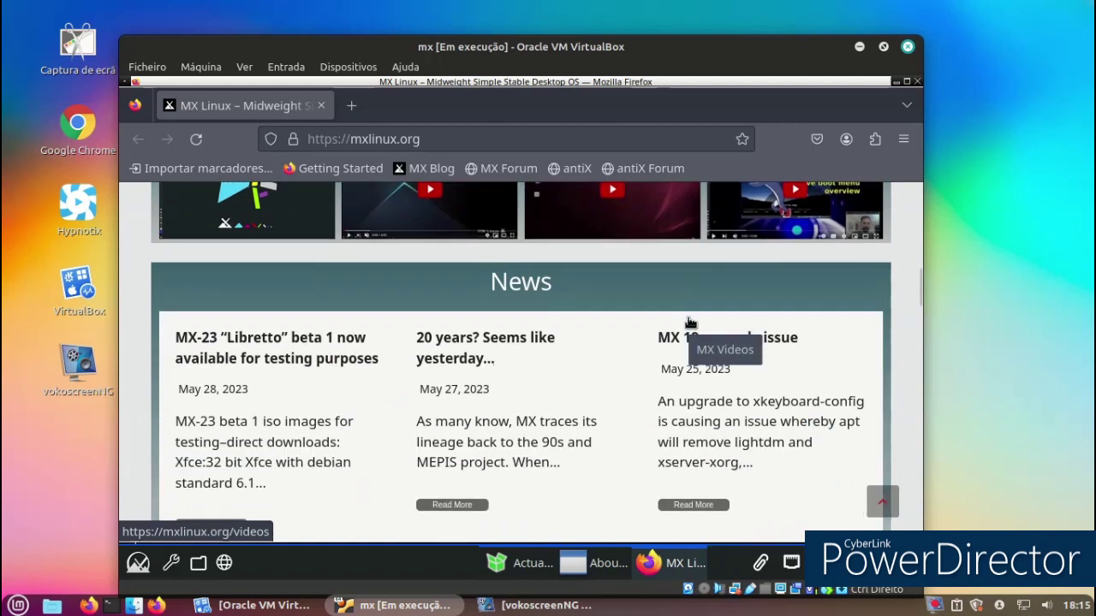
{"action": "scroll", "coordinate": [688, 319], "scroll_direction": "up", "scroll_amount": 1}
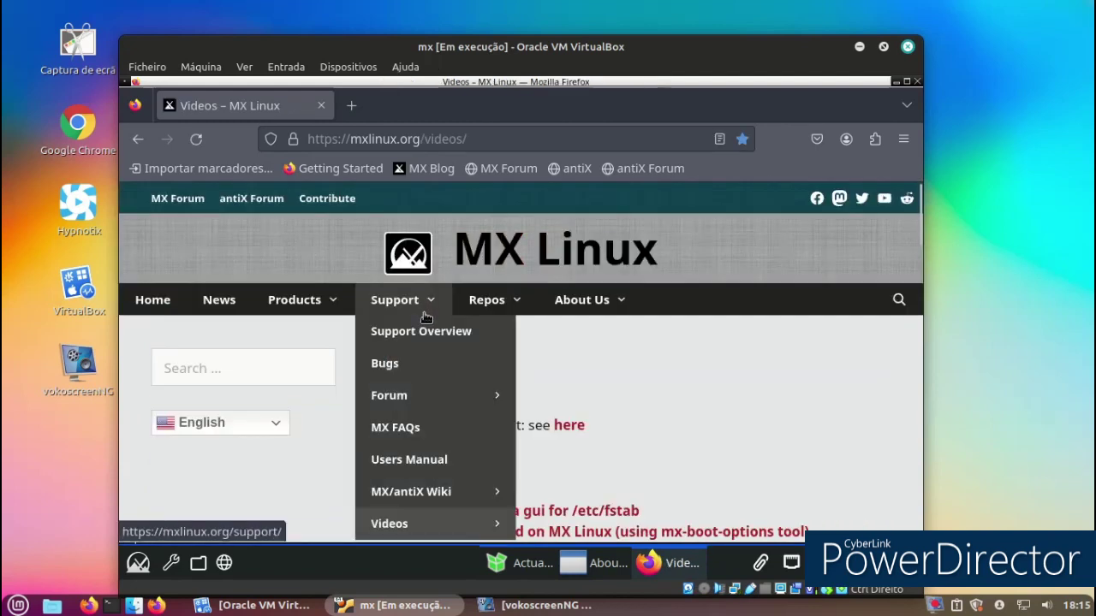
Look through the video lists on the MX Linux Videos page, and return to the home page
{"action": "scroll", "coordinate": [840, 366], "scroll_direction": "down", "scroll_amount": 3}
{"action": "scroll", "coordinate": [841, 360], "scroll_direction": "down", "scroll_amount": 8}
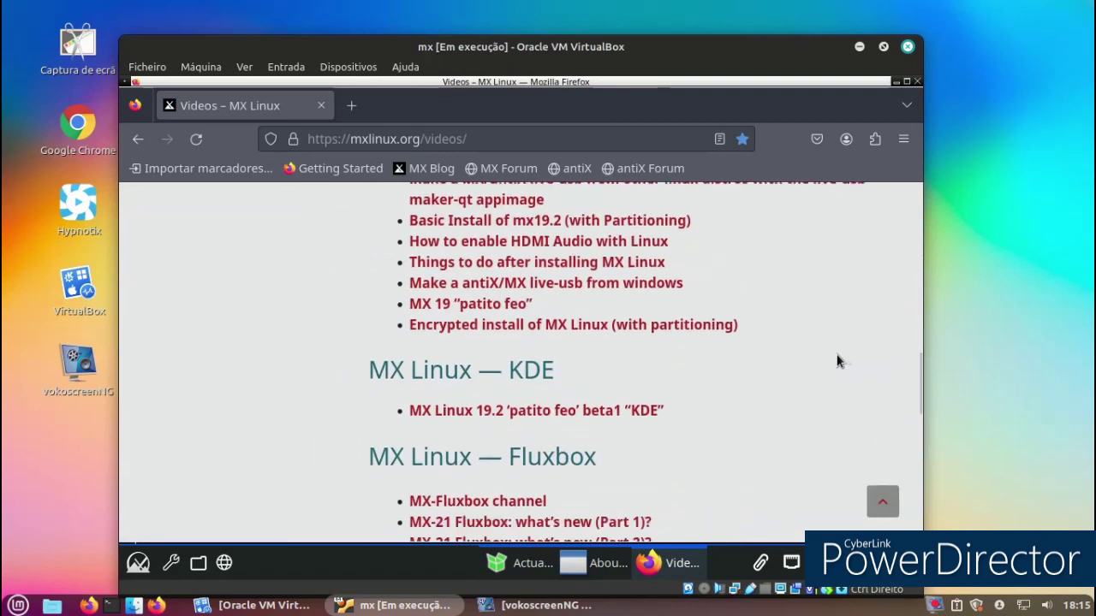
{"action": "scroll", "coordinate": [816, 379], "scroll_direction": "up", "scroll_amount": 3}
{"action": "scroll", "coordinate": [815, 379], "scroll_direction": "up", "scroll_amount": 7}
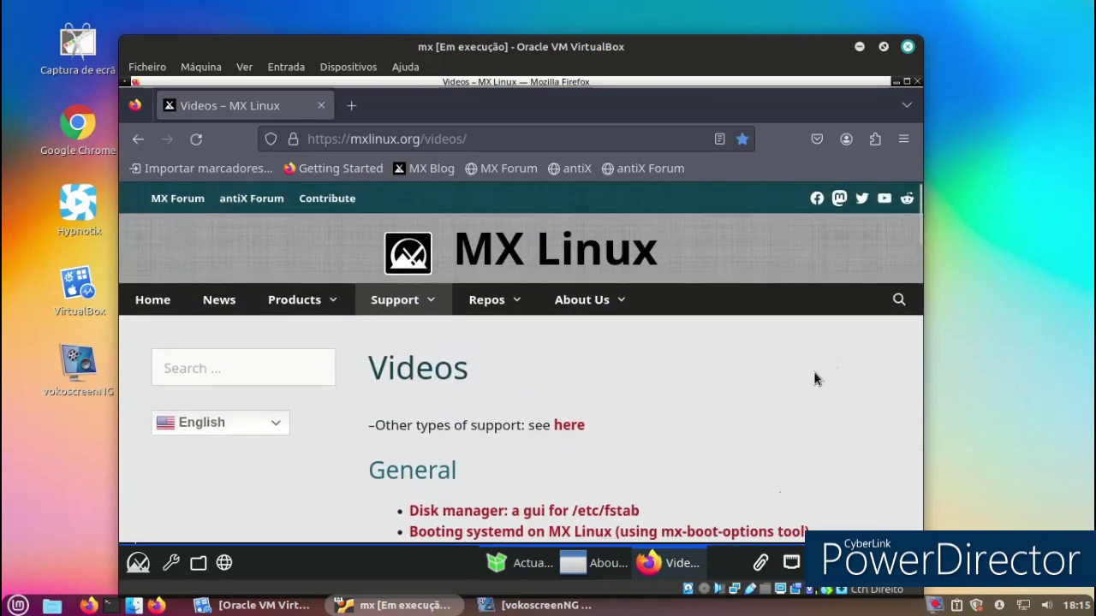
{"action": "scroll", "coordinate": [812, 371], "scroll_direction": "down", "scroll_amount": 15}
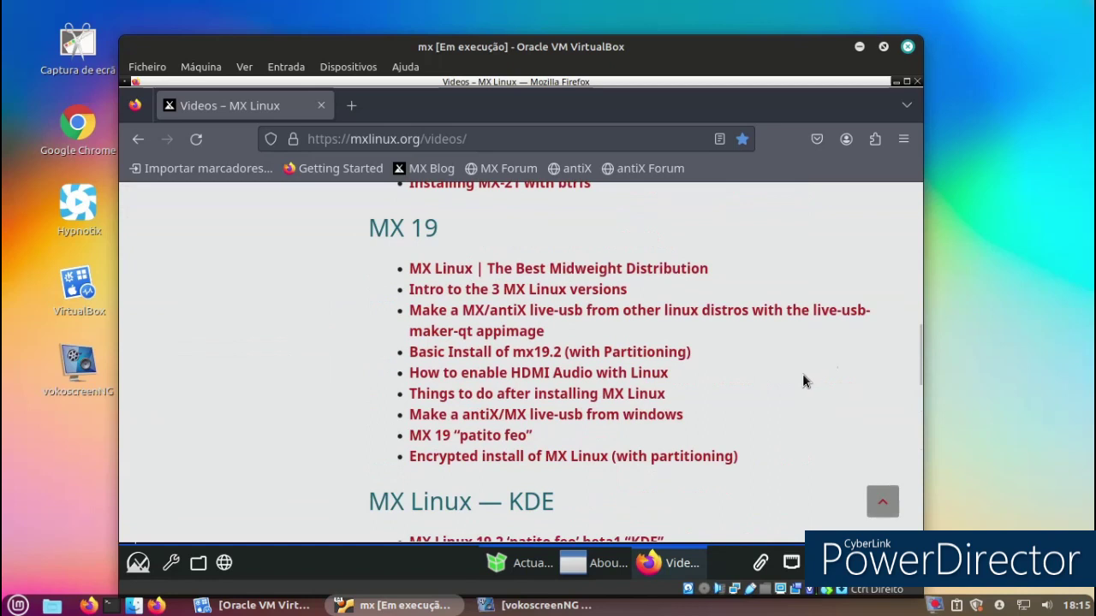
{"action": "scroll", "coordinate": [287, 221], "scroll_direction": "up", "scroll_amount": 2}
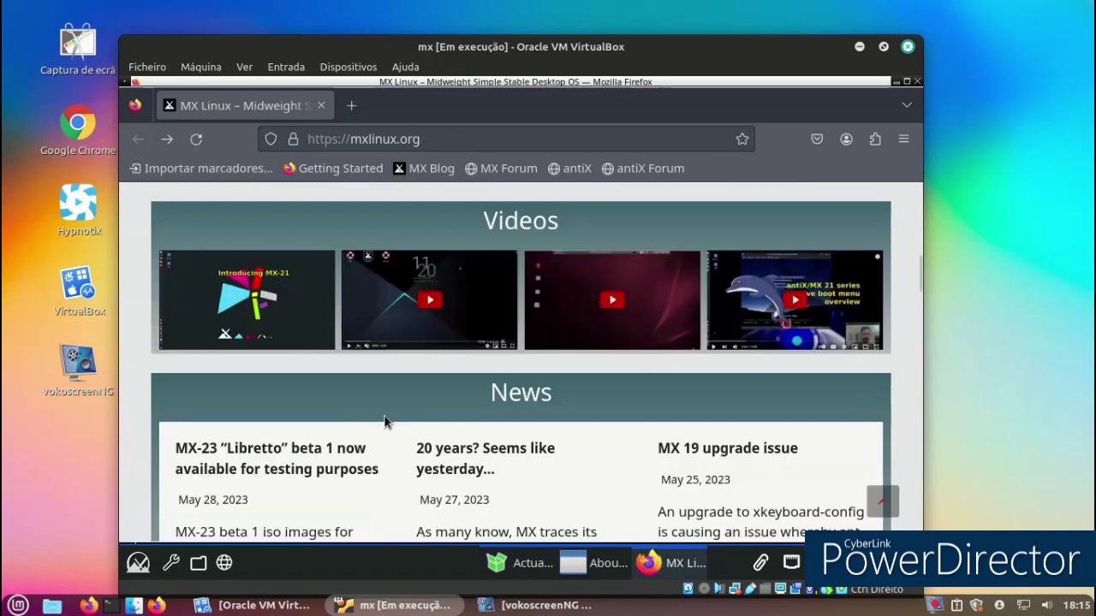
Read the XFCE and Fluxbox descriptions further down the MX Linux home page
{"action": "scroll", "coordinate": [374, 414], "scroll_direction": "down", "scroll_amount": 10}
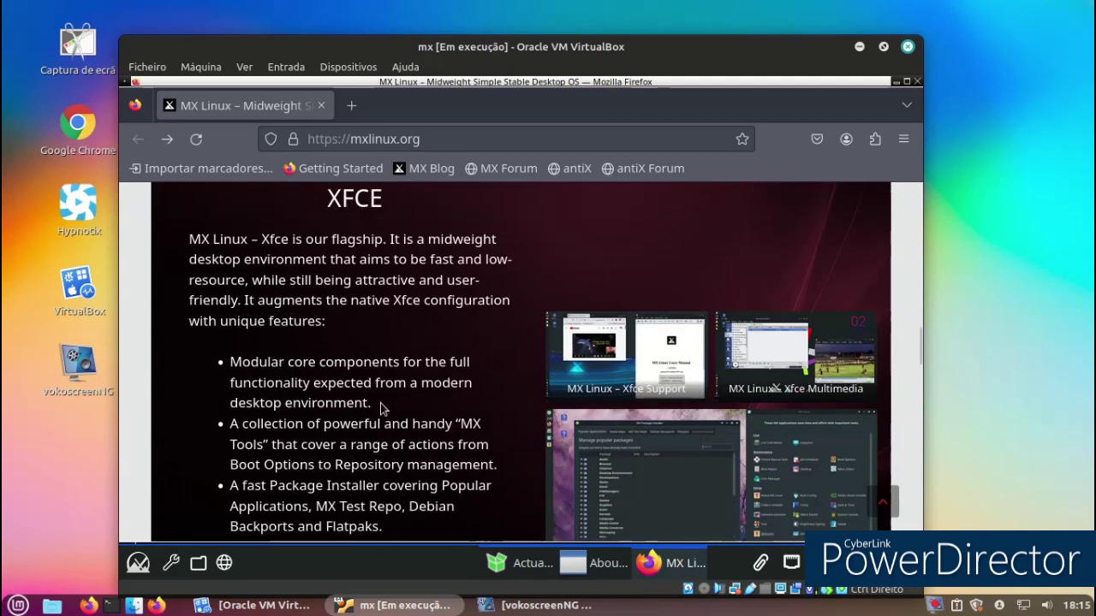
{"action": "scroll", "coordinate": [382, 409], "scroll_direction": "down", "scroll_amount": 15}
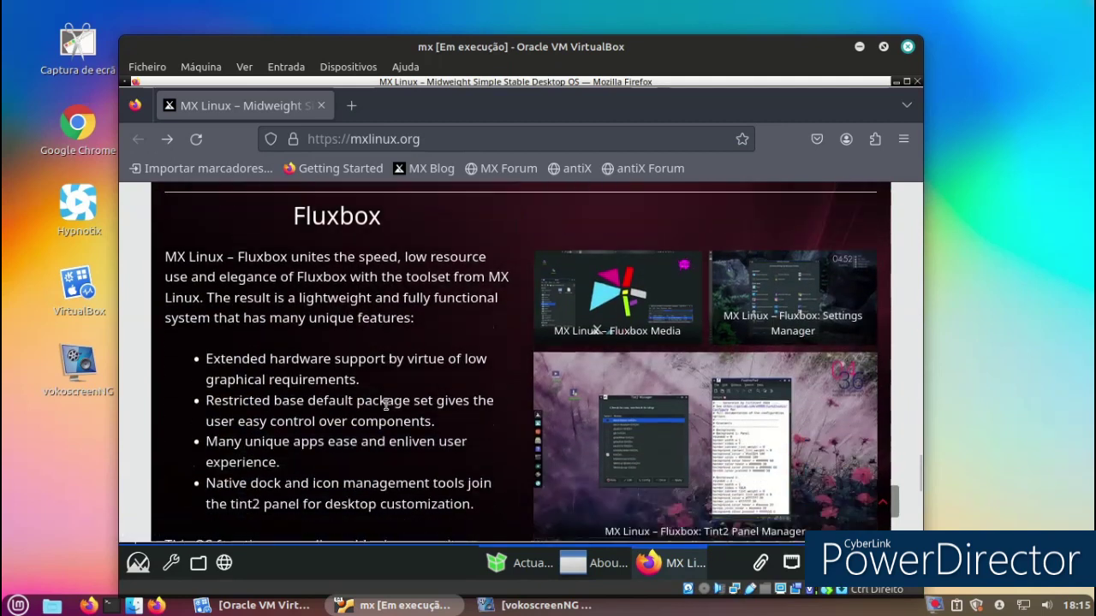
{"action": "scroll", "coordinate": [385, 408], "scroll_direction": "down", "scroll_amount": 3}
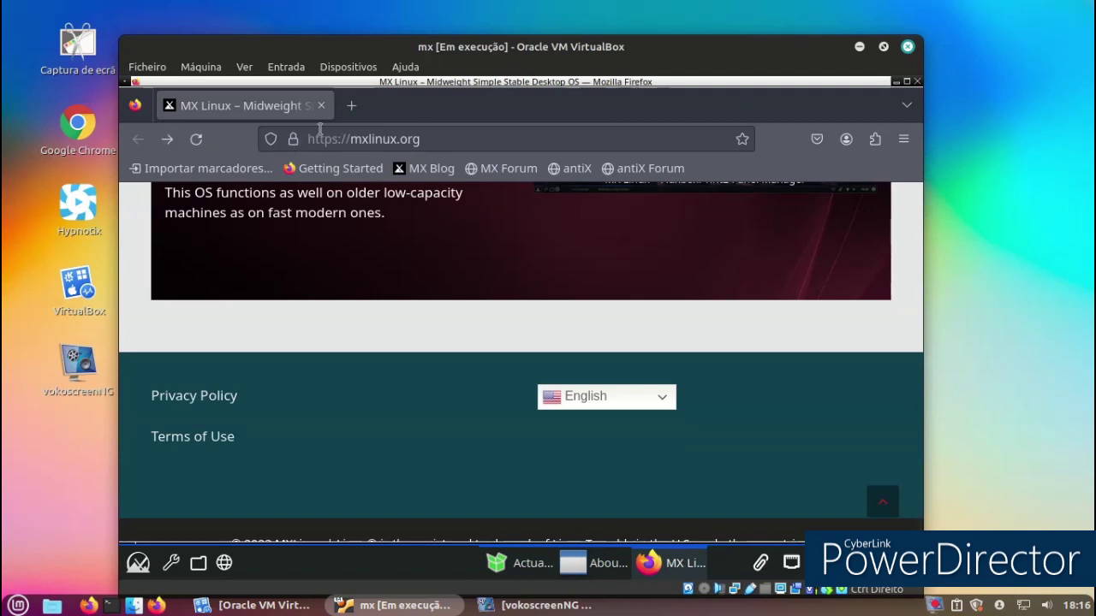
Open a blank browser tab and check the list of open tabs
{"action": "left_click", "coordinate": [349, 106]}
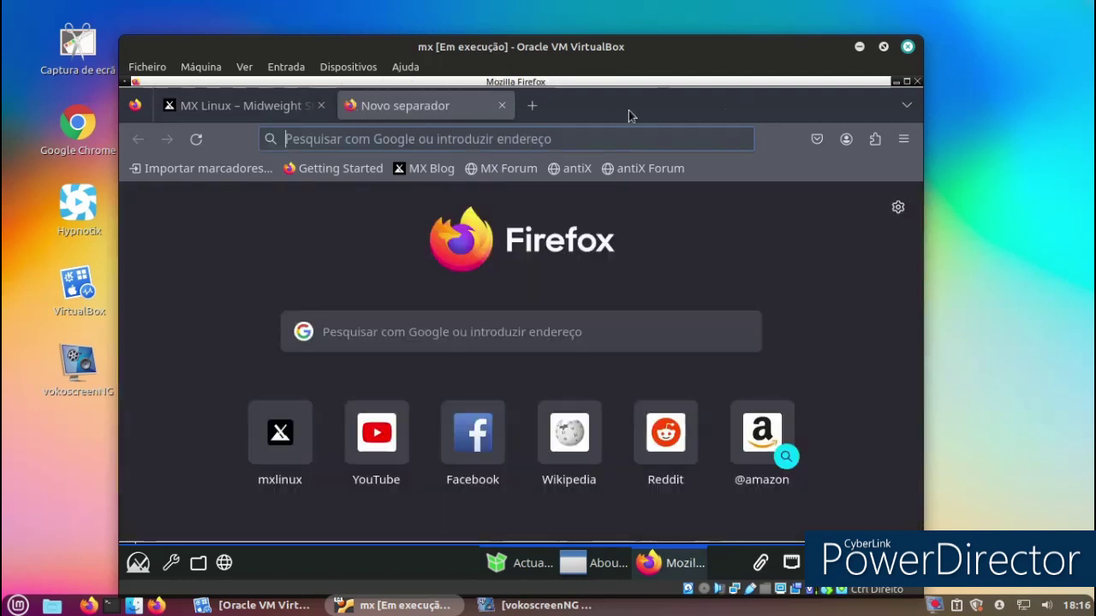
{"action": "left_click", "coordinate": [909, 110]}
{"action": "left_click", "coordinate": [197, 219]}
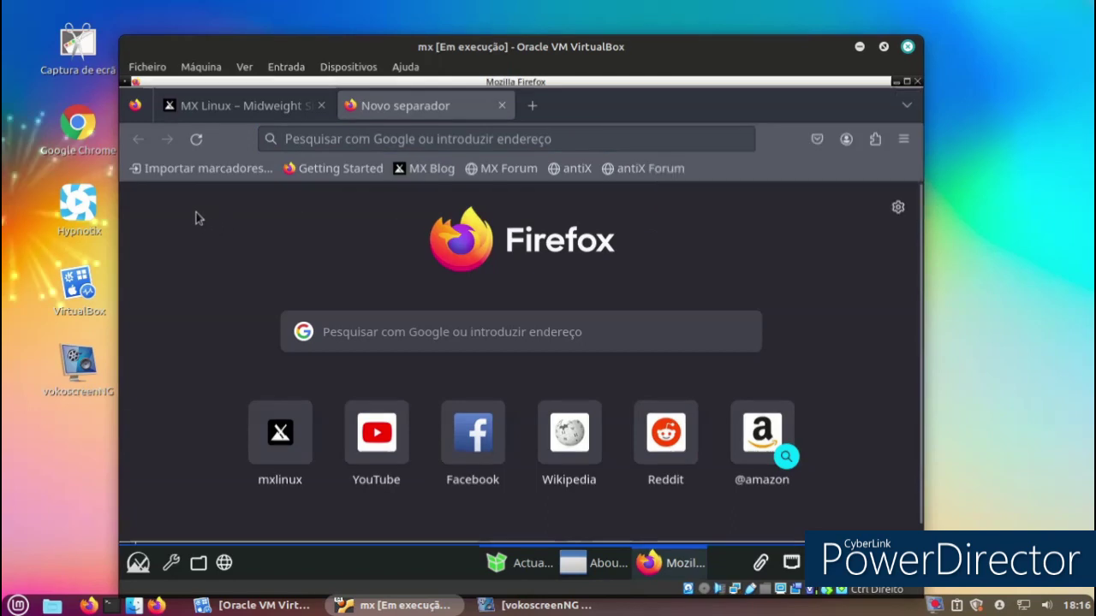
Close both Firefox tabs, the About MX-Fluxbox window and the finished update terminal
{"action": "left_click", "coordinate": [321, 105]}
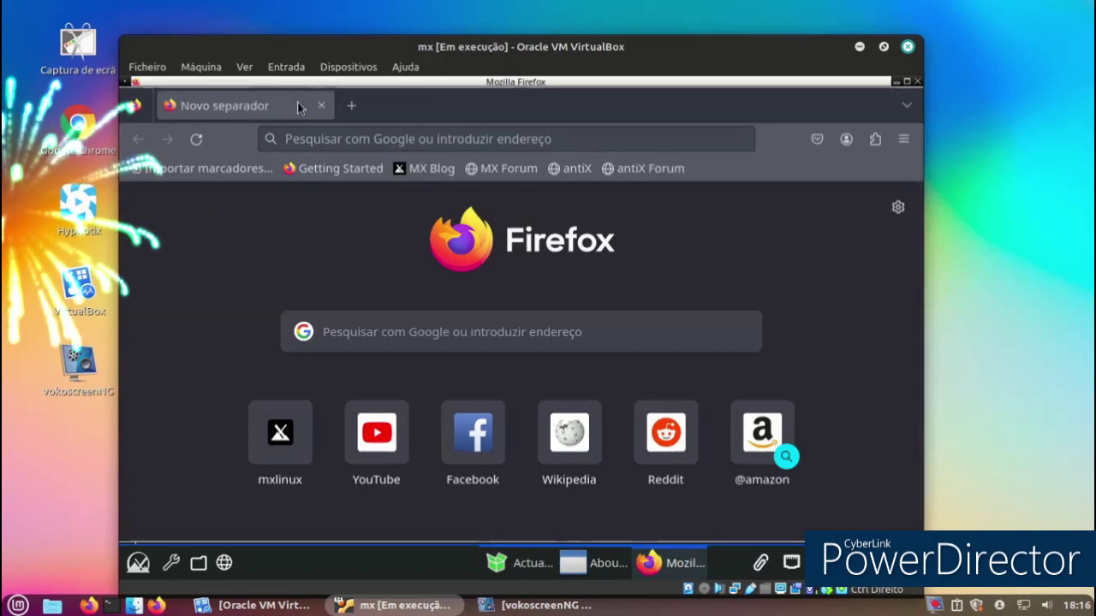
{"action": "left_click", "coordinate": [321, 105]}
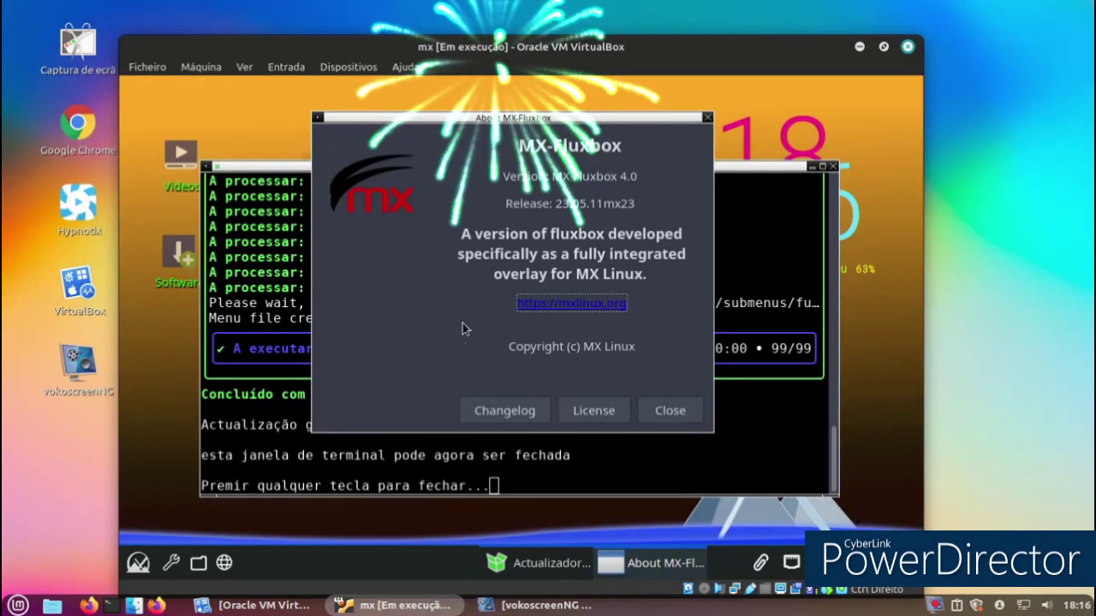
{"action": "left_click", "coordinate": [657, 409]}
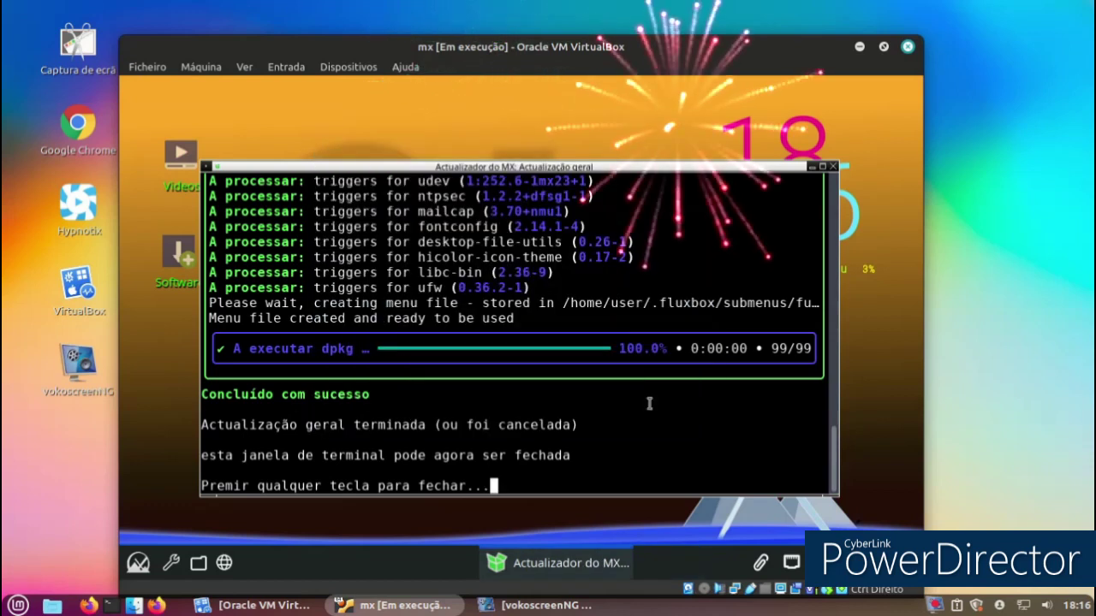
{"action": "key", "text": "Return"}
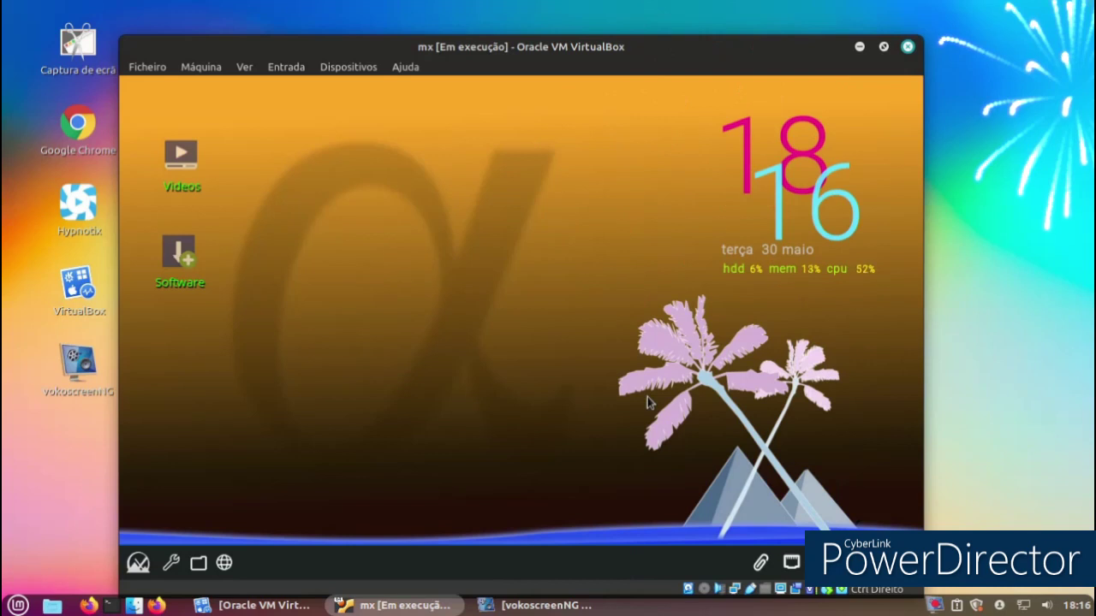
Launch the Geany editor from the applications list, look over its tools, and open the colour selector
{"action": "left_click", "coordinate": [137, 562]}
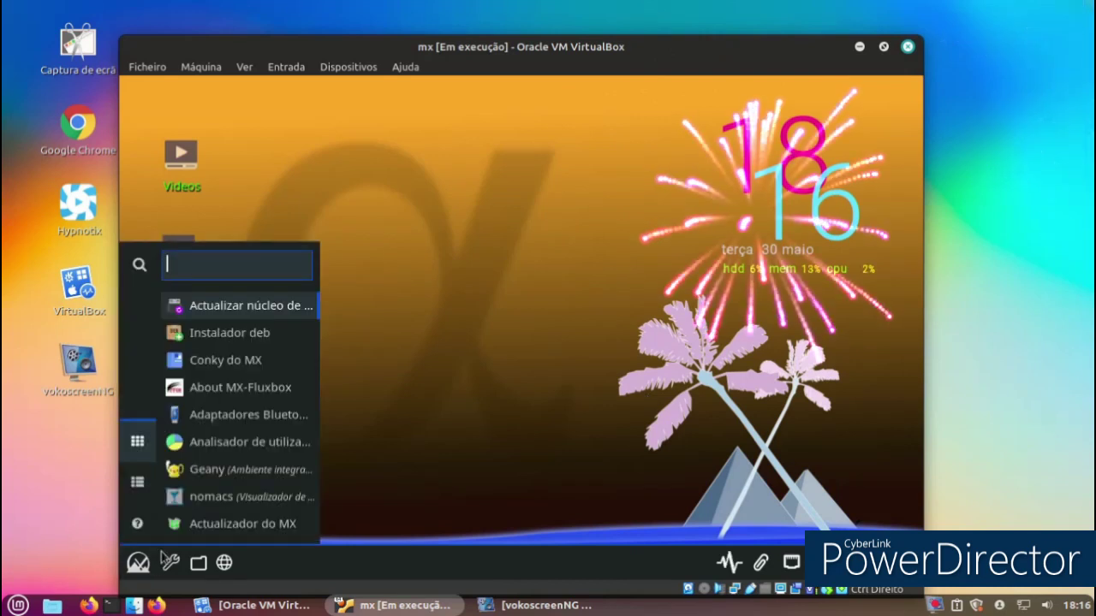
{"action": "left_click", "coordinate": [221, 469]}
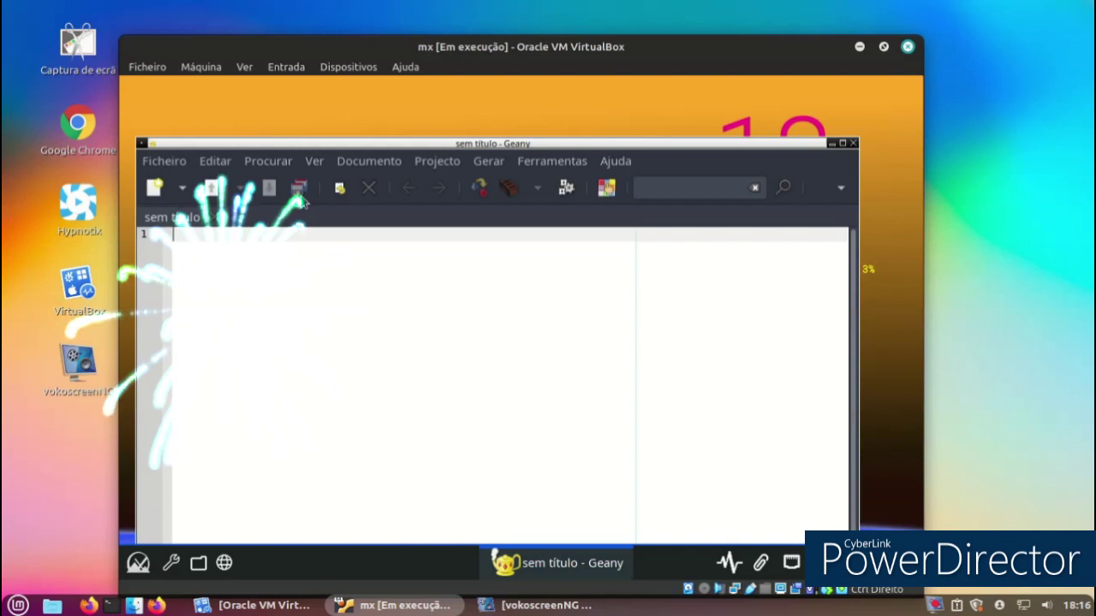
{"action": "left_click", "coordinate": [528, 167]}
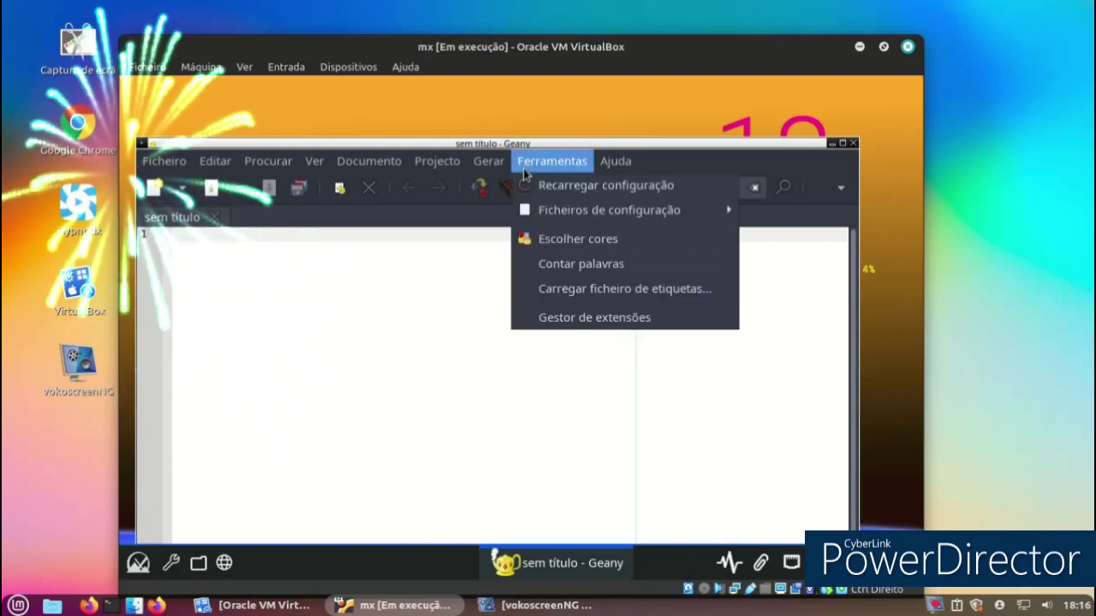
{"action": "left_click", "coordinate": [303, 257]}
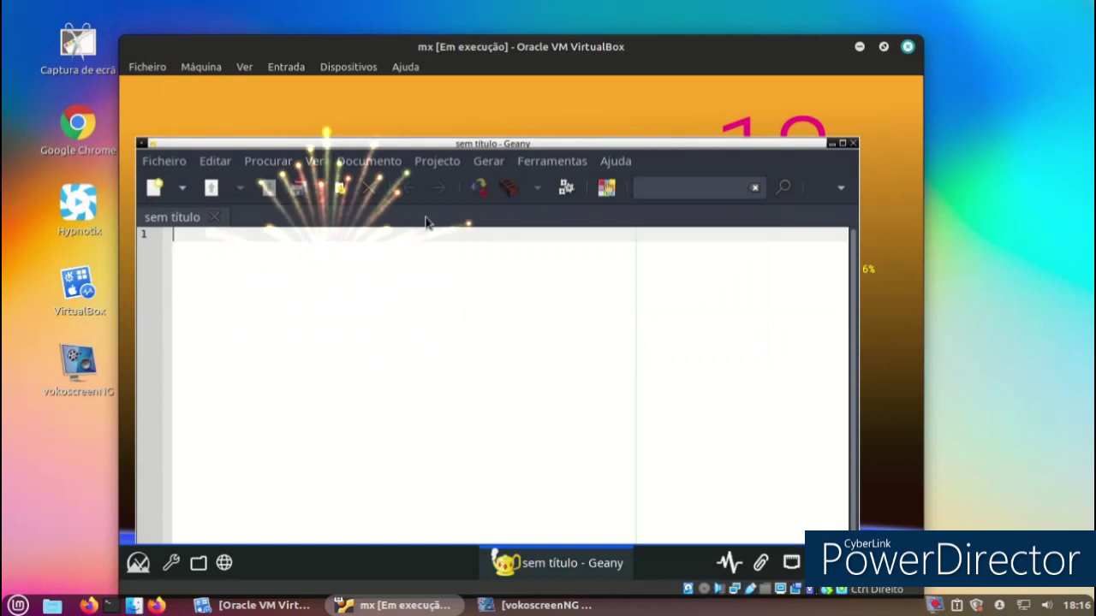
{"action": "left_click", "coordinate": [606, 187]}
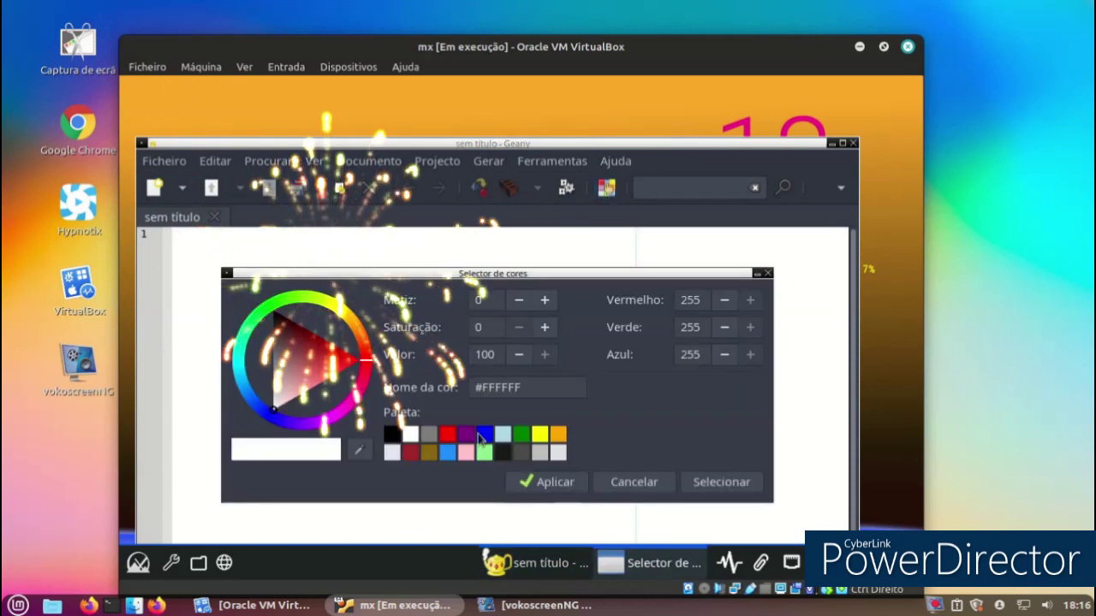
Pick the grey #656565 in the colour selector and insert its code three times into the untitled document
{"action": "left_click", "coordinate": [365, 372]}
{"action": "mouse_move", "coordinate": [289, 394]}
{"action": "left_mouse_down"}
{"action": "mouse_move", "coordinate": [323, 368]}
{"action": "mouse_move", "coordinate": [275, 345]}
{"action": "left_mouse_up"}
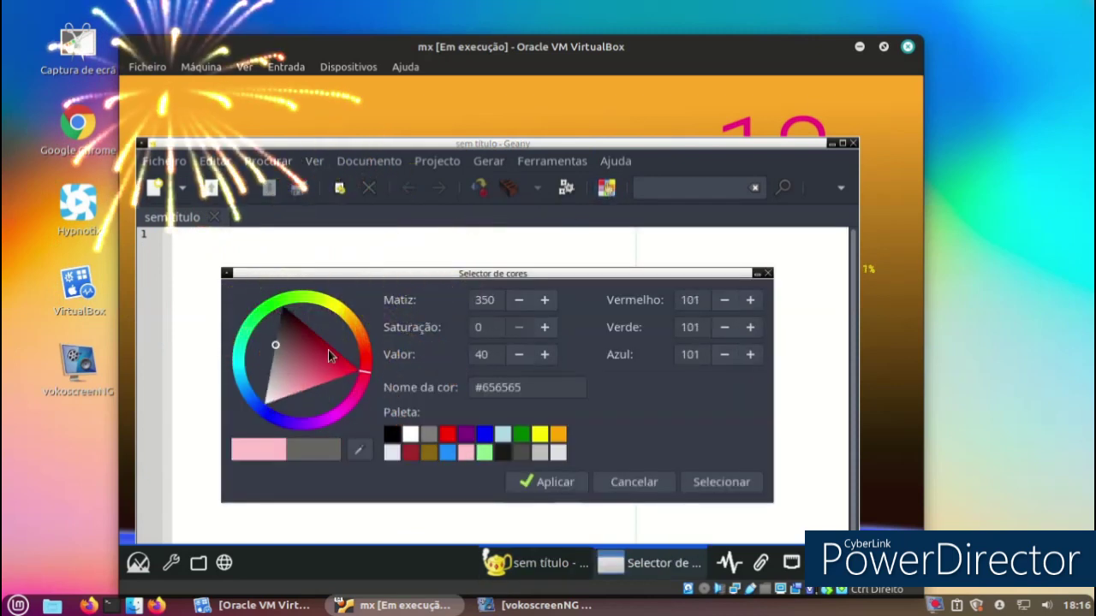
{"action": "left_click", "coordinate": [555, 481]}
{"action": "left_click", "coordinate": [555, 482]}
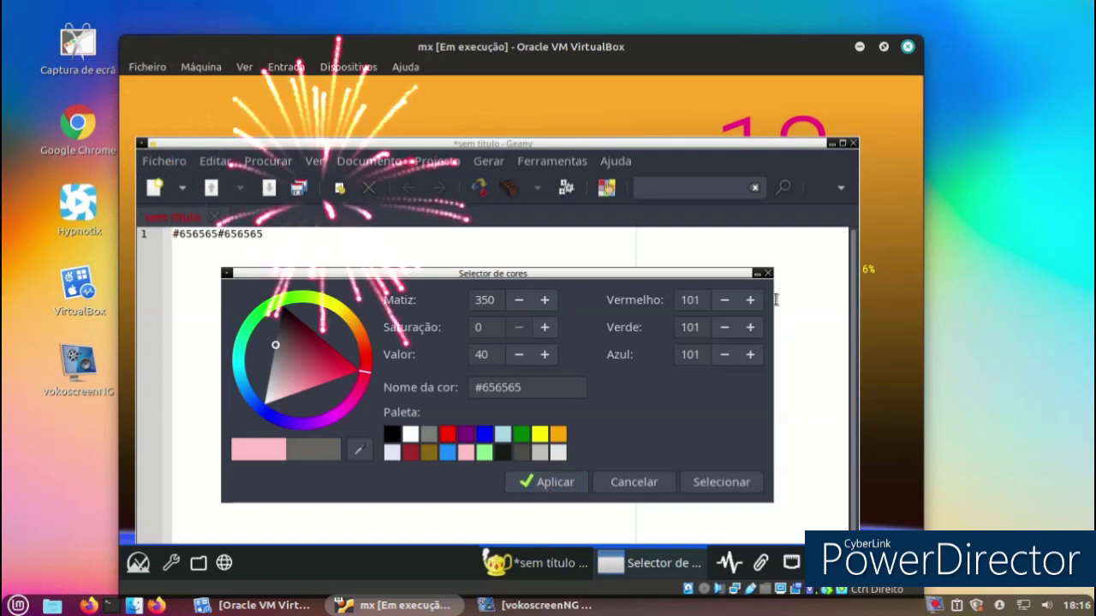
{"action": "left_click", "coordinate": [707, 478]}
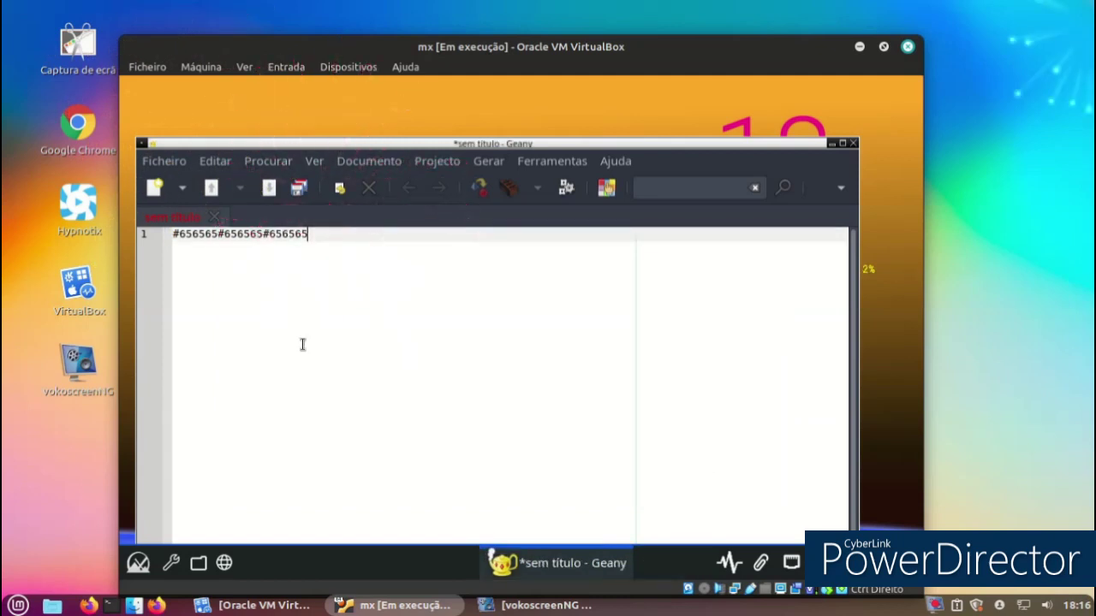
Close Geany without saving the untitled document
{"action": "left_click", "coordinate": [852, 143]}
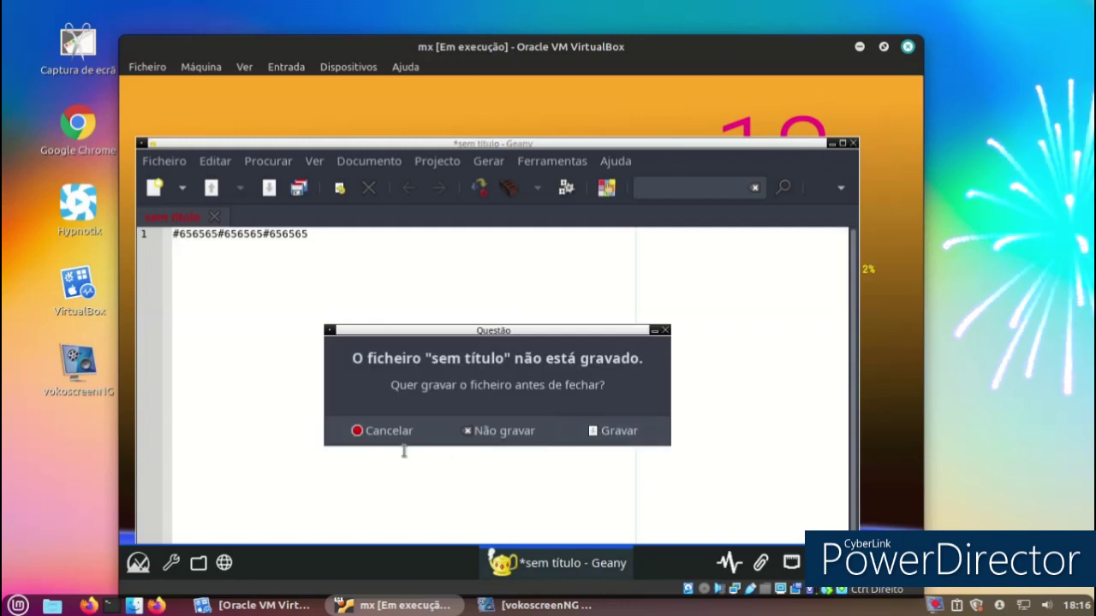
{"action": "left_click", "coordinate": [509, 421]}
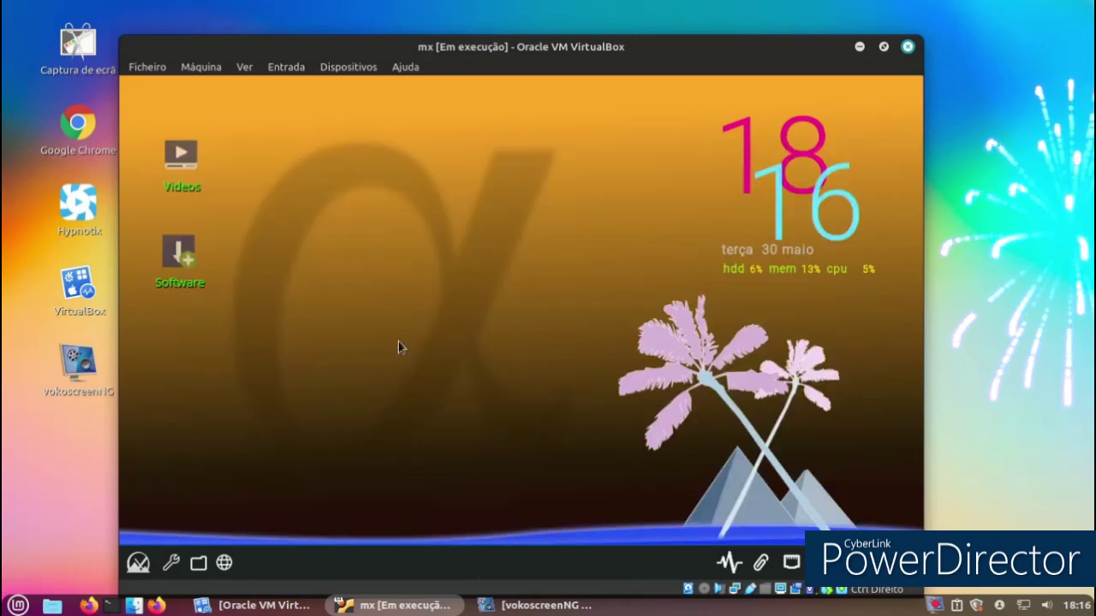
Set the beach picture as the desktop background through the Fluxbox appearance options and close Nitrogen
{"action": "right_click", "coordinate": [406, 141]}
{"action": "mouse_move", "coordinate": [431, 296]}
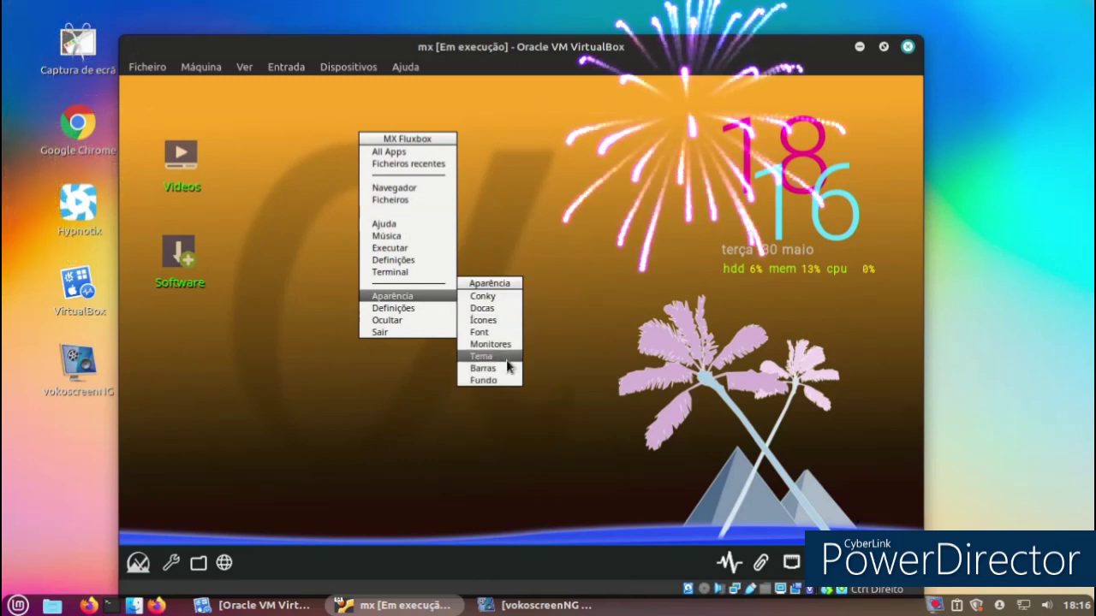
{"action": "mouse_move", "coordinate": [501, 383]}
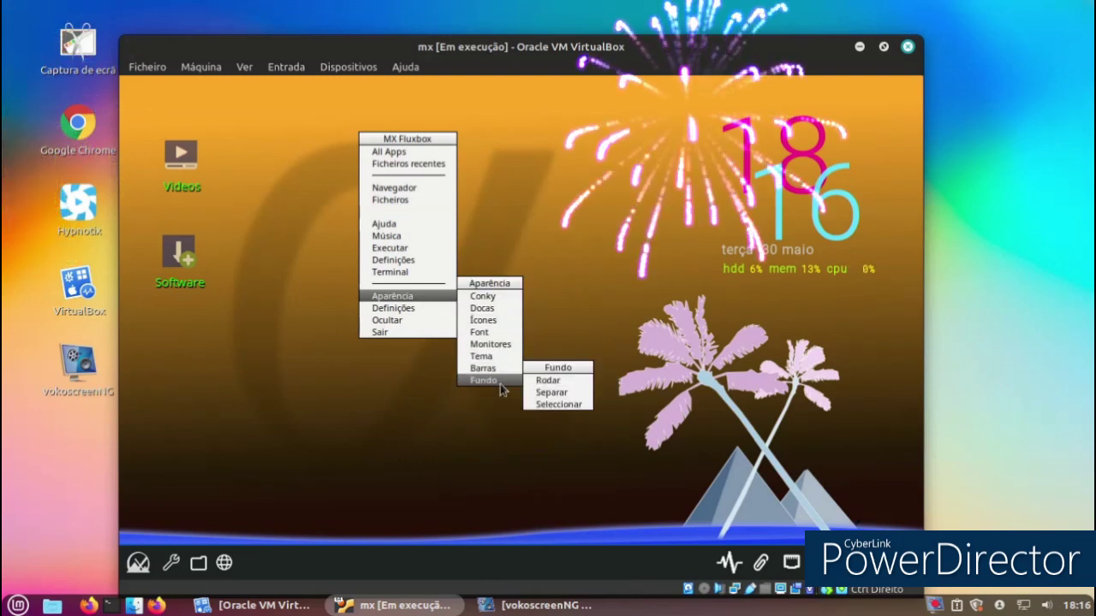
{"action": "left_click", "coordinate": [544, 406]}
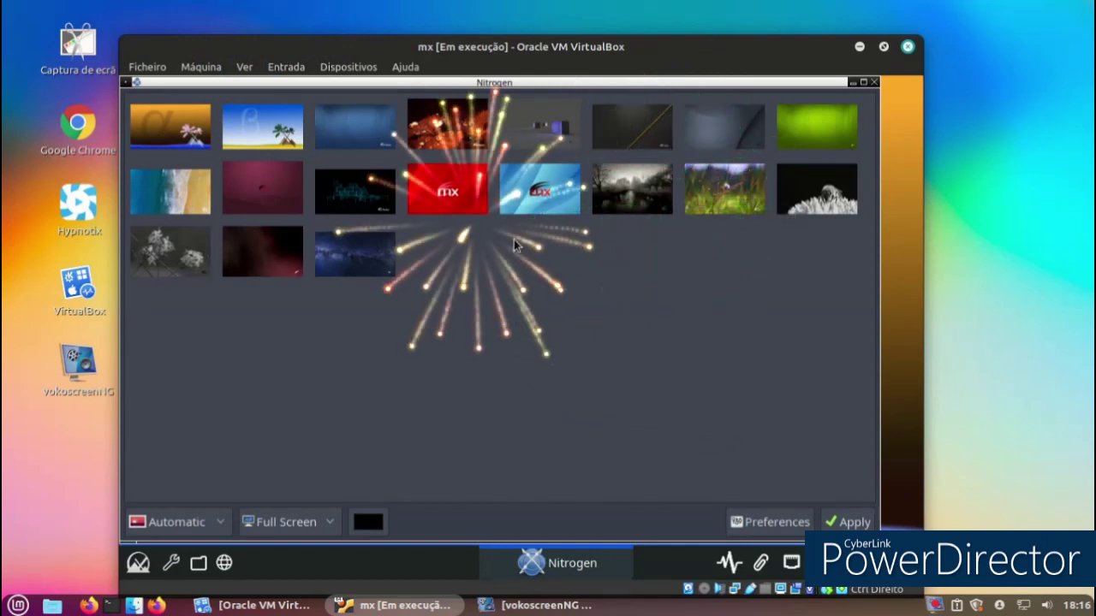
{"action": "left_click", "coordinate": [462, 136]}
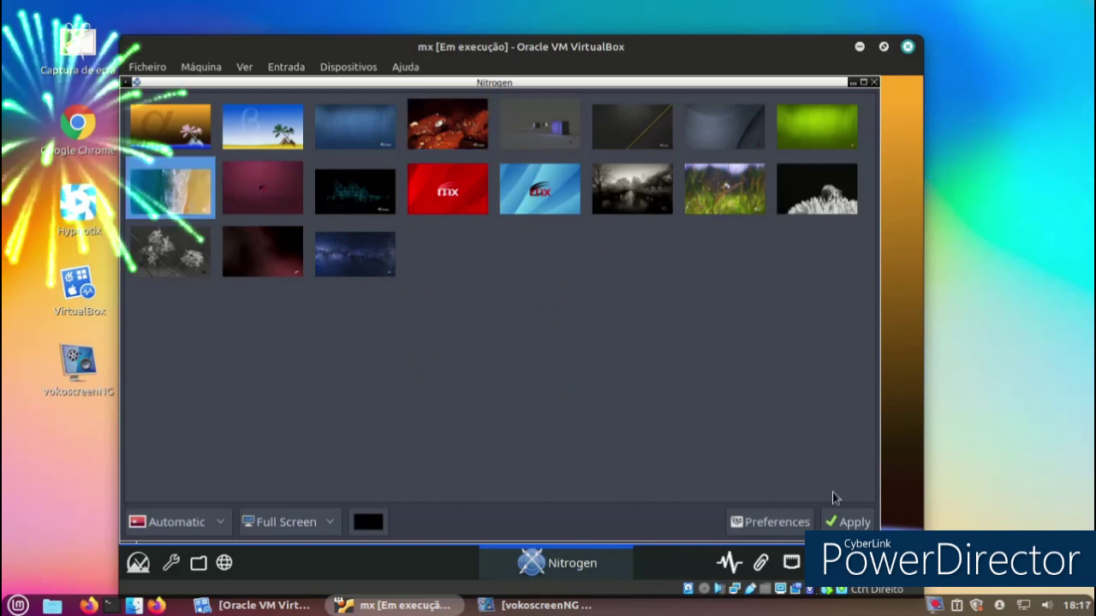
{"action": "left_click", "coordinate": [845, 524]}
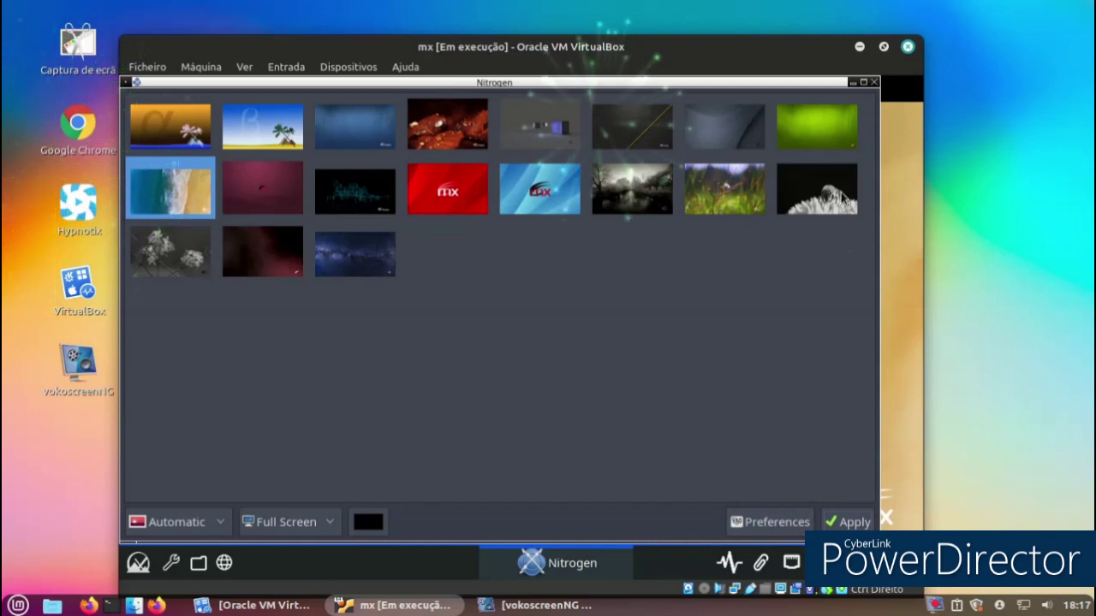
{"action": "left_click", "coordinate": [872, 83]}
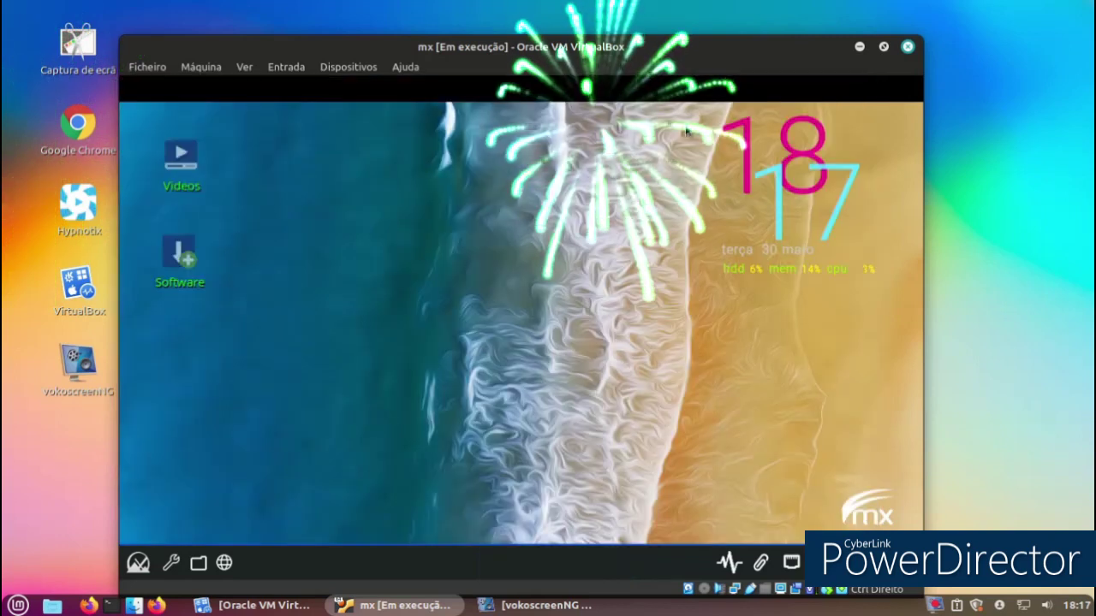
Launch the disk usage analyser, open the Pasta Pessoal entry for scanning, and close the program
{"action": "left_click", "coordinate": [137, 562]}
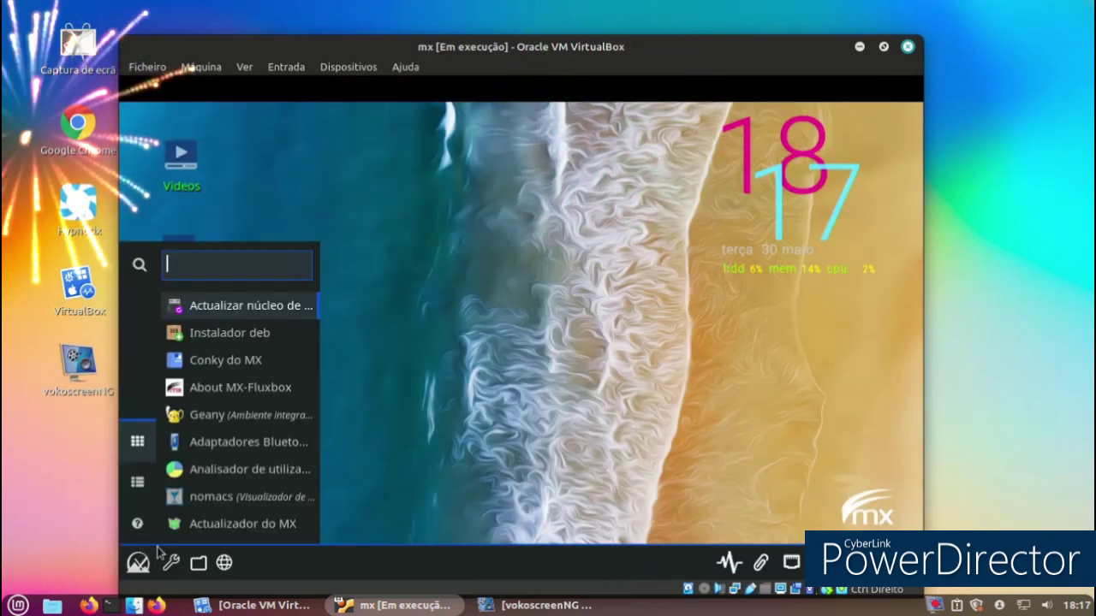
{"action": "left_click", "coordinate": [239, 484]}
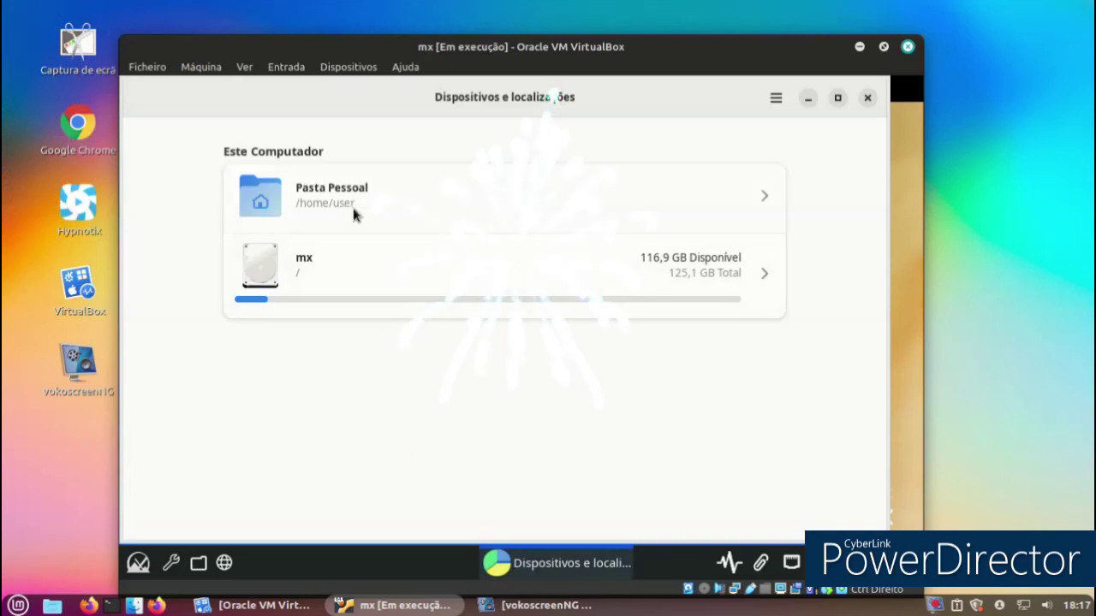
{"action": "left_click", "coordinate": [364, 204]}
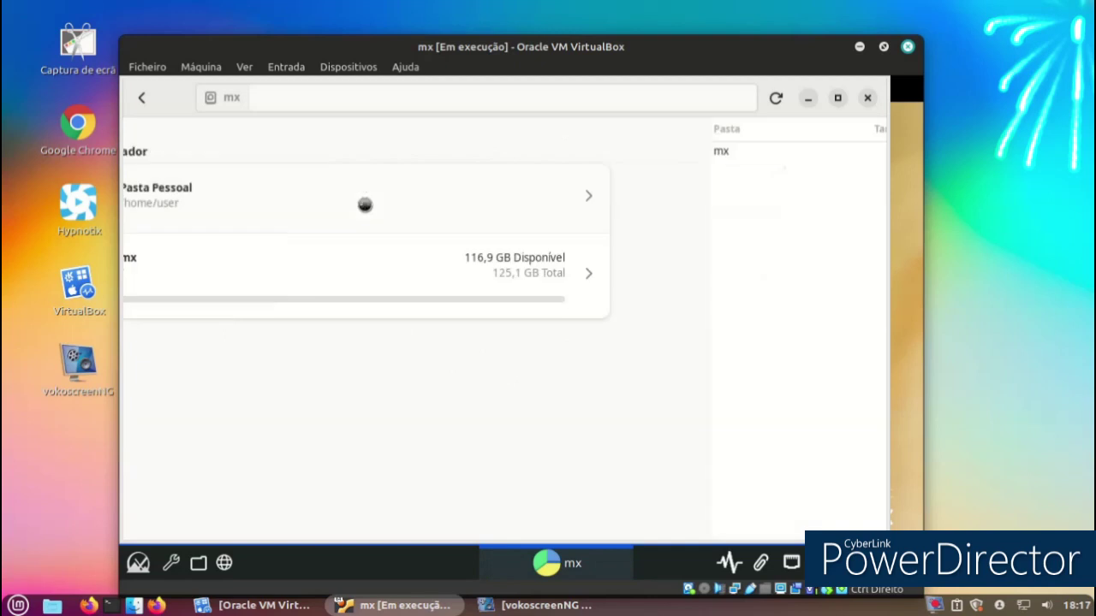
{"action": "left_click", "coordinate": [865, 100]}
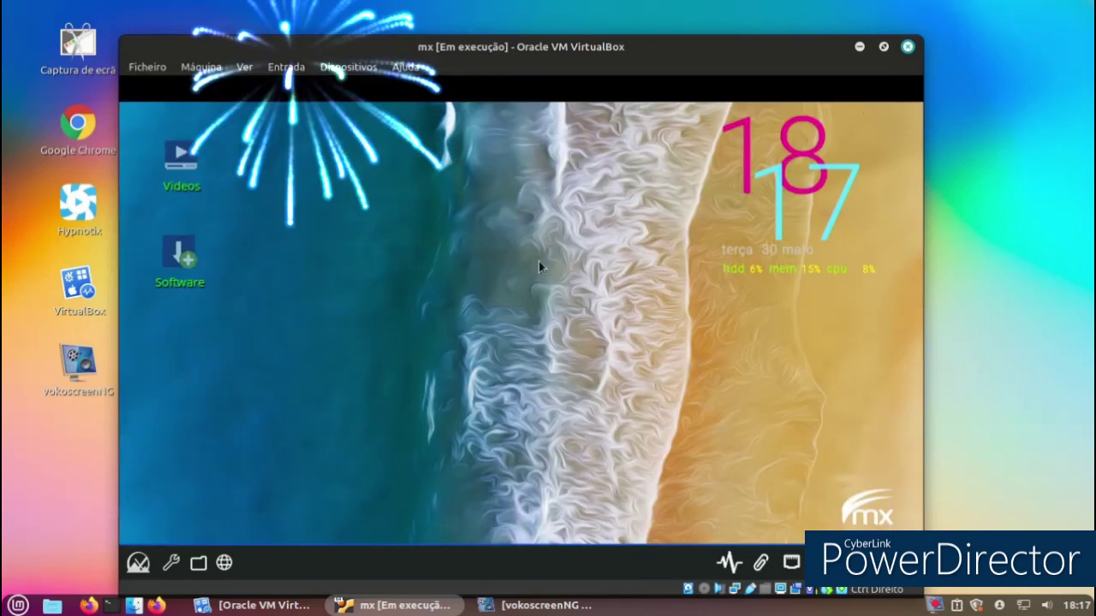
Look through the entries of the applications list and close it
{"action": "left_click", "coordinate": [138, 563]}
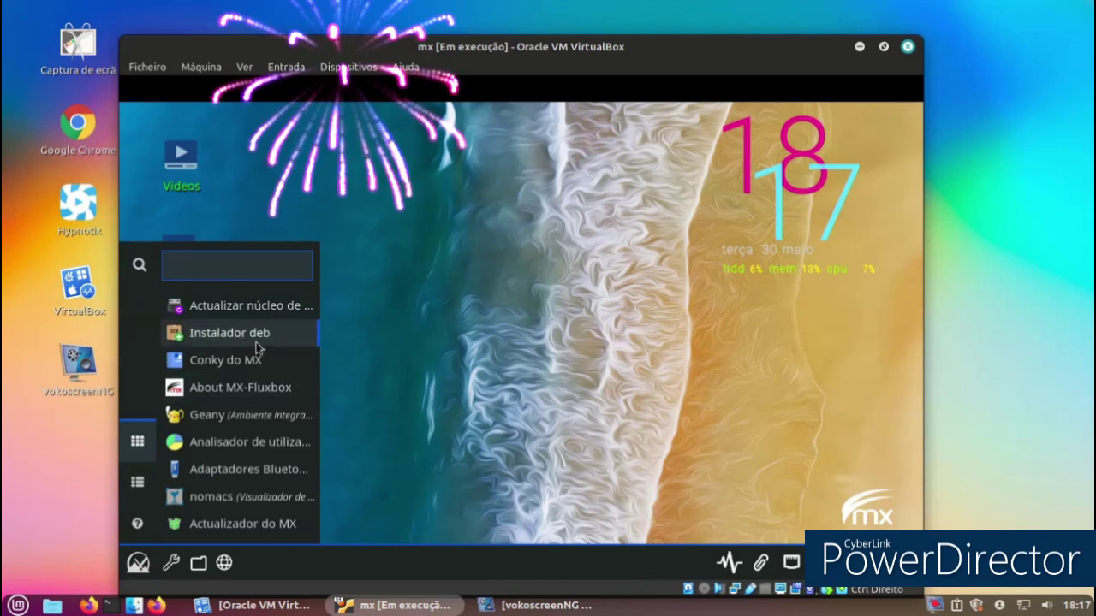
{"action": "key", "text": "Down"}
{"action": "key", "text": "Down"}
{"action": "key", "text": "Down"}
{"action": "key", "text": "Down"}
{"action": "key", "text": "Up"}
{"action": "key", "text": "Up"}
{"action": "key", "text": "Down"}
{"action": "key", "text": "Down"}
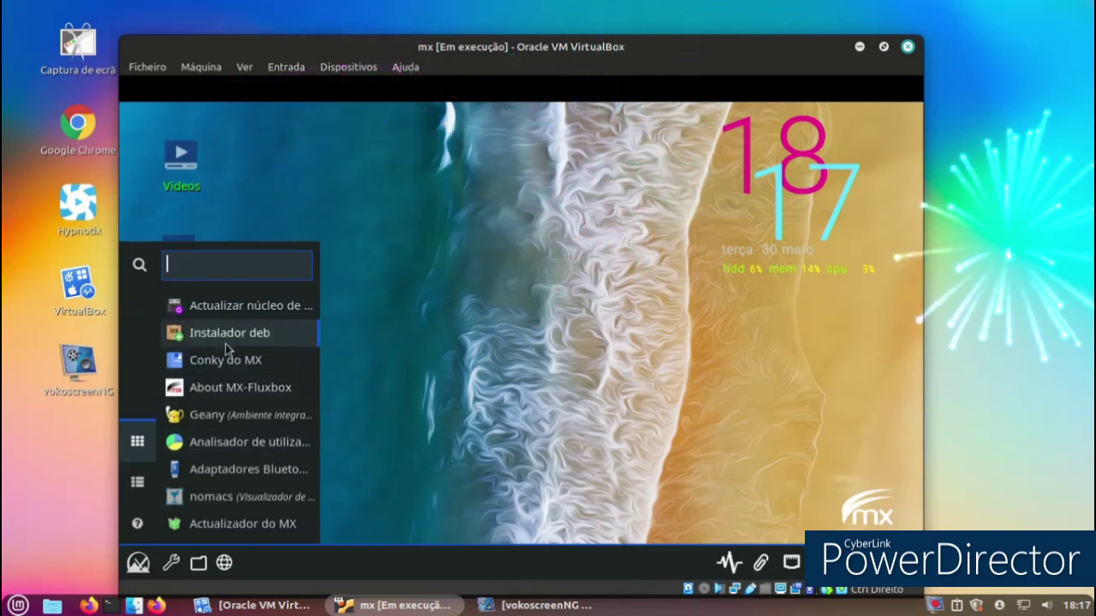
{"action": "left_click", "coordinate": [469, 250]}
Open the MX Package Installer from the desktop, entering the account password, and dismiss the repeated authentication request
{"action": "double_click", "coordinate": [191, 261]}
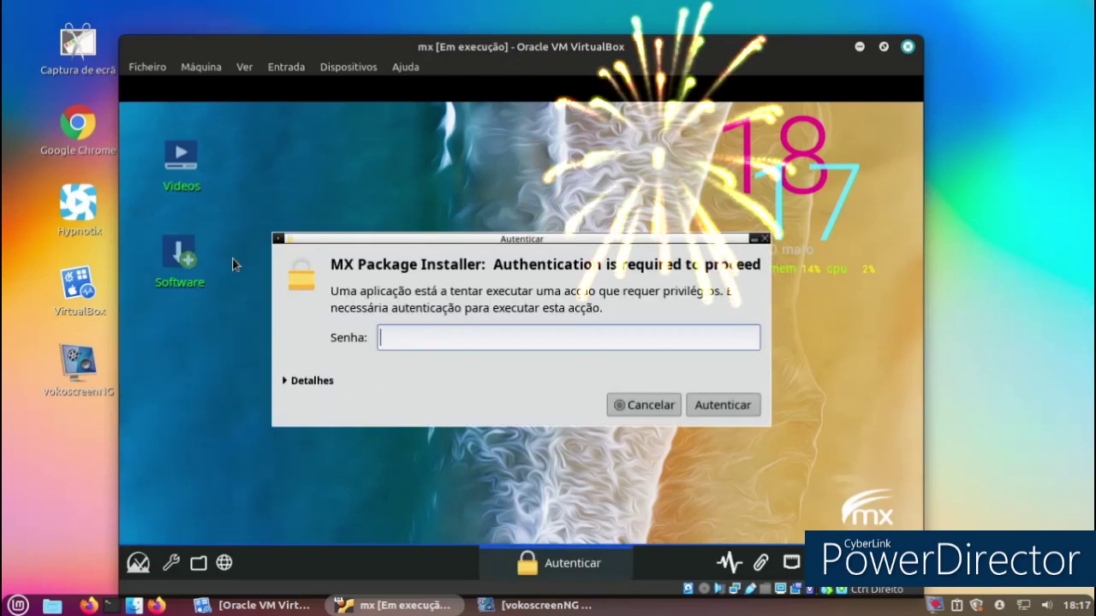
{"action": "type", "text": "****"}
{"action": "key", "text": "Return"}
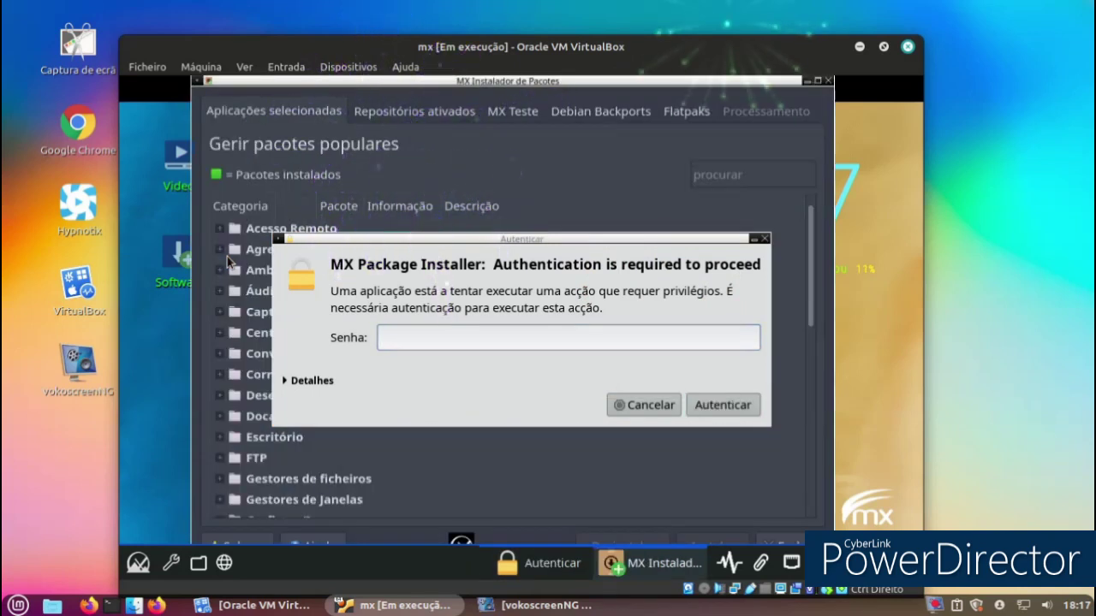
{"action": "left_click", "coordinate": [766, 248]}
{"action": "left_click", "coordinate": [764, 242]}
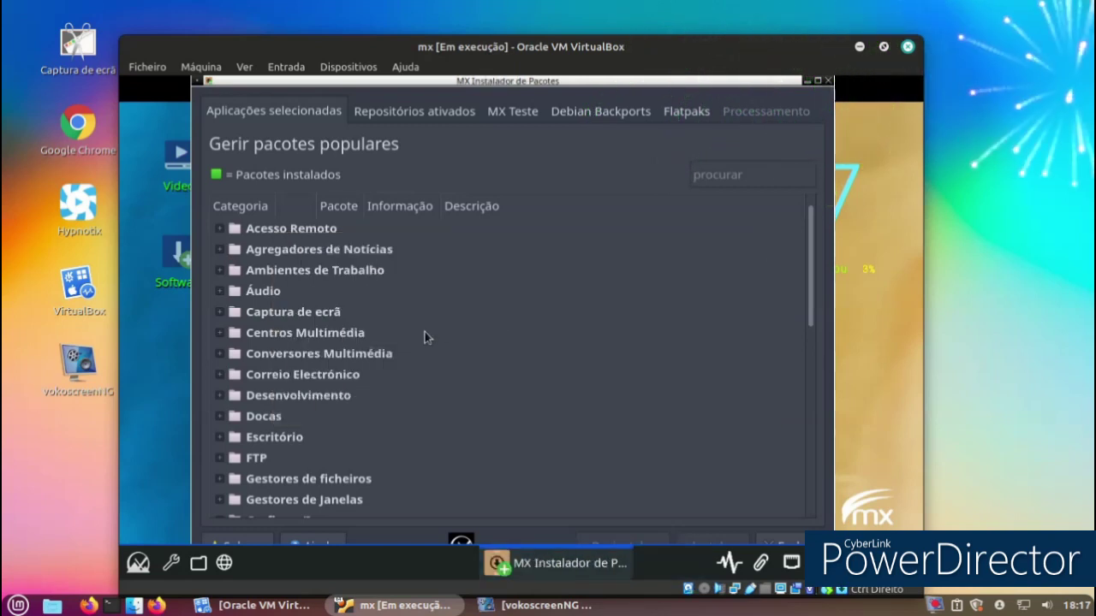
Select Play on Linux in the Jogos category, maximise the virtual machine window, and install the package with its listed additions
{"action": "scroll", "coordinate": [278, 421], "scroll_direction": "down", "scroll_amount": 5}
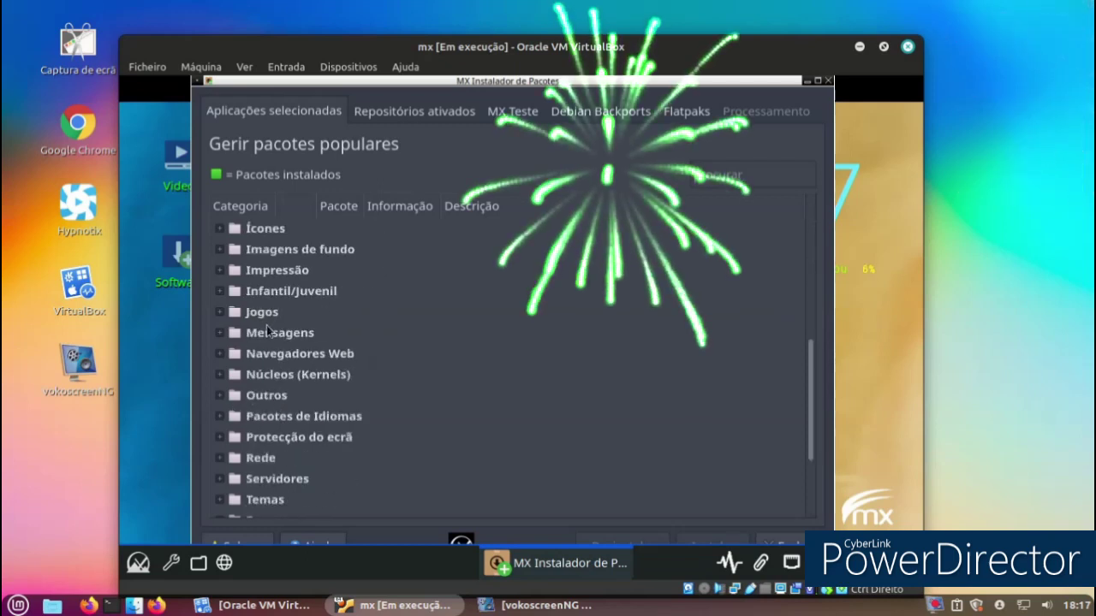
{"action": "double_click", "coordinate": [265, 315]}
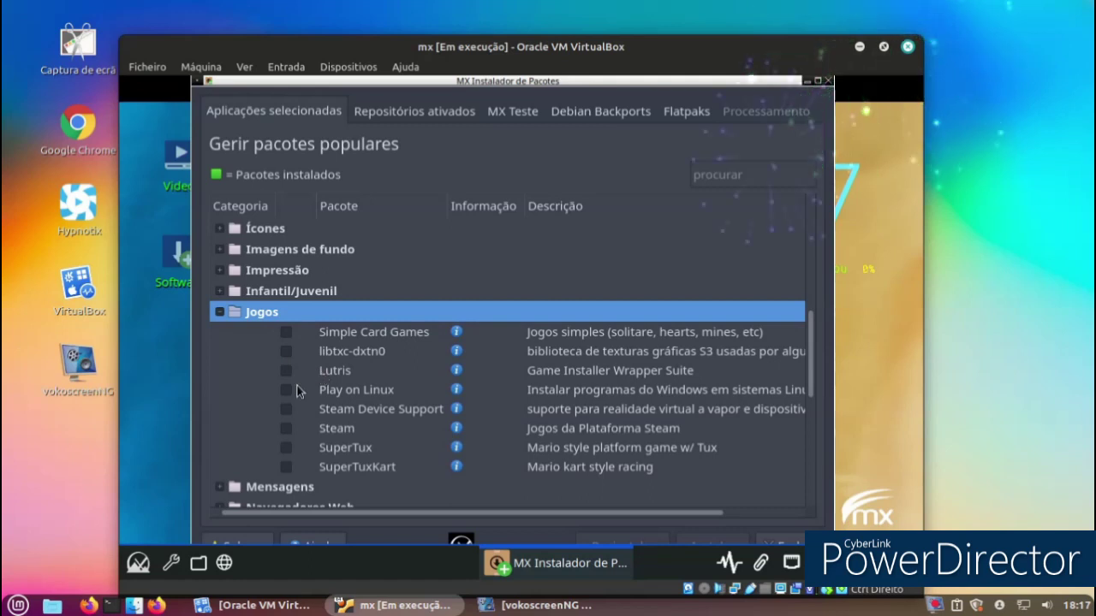
{"action": "left_click", "coordinate": [286, 389]}
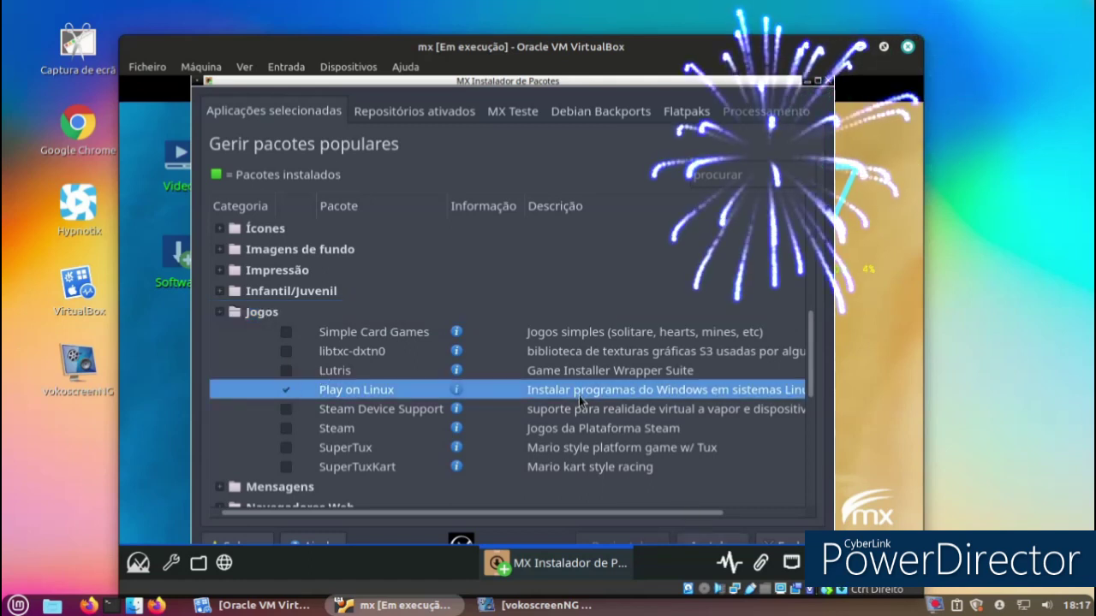
{"action": "left_click", "coordinate": [883, 48]}
{"action": "left_click", "coordinate": [590, 510]}
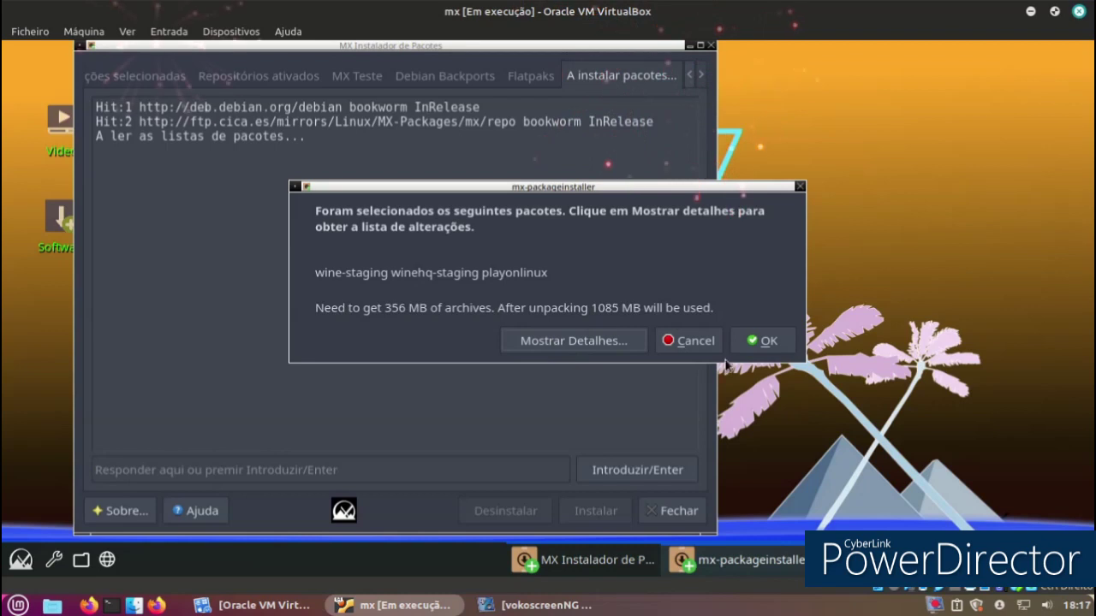
{"action": "left_click", "coordinate": [764, 341]}
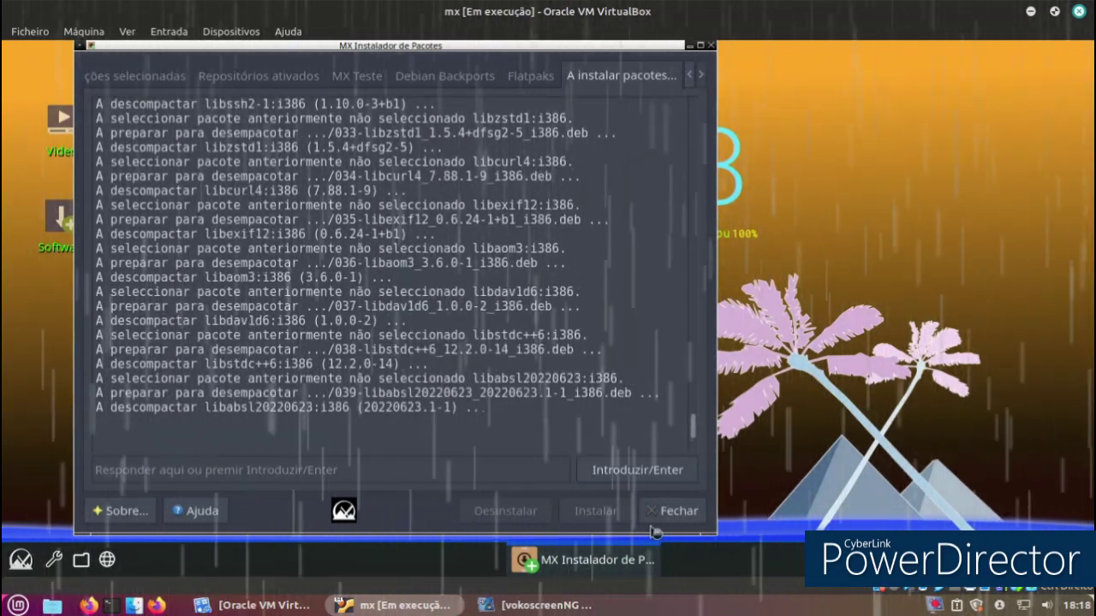
Minimise the package installer and apply the black-and-white landscape with trees and water as the desktop background in Nitrogen
{"action": "left_click", "coordinate": [690, 45]}
{"action": "right_click", "coordinate": [359, 194]}
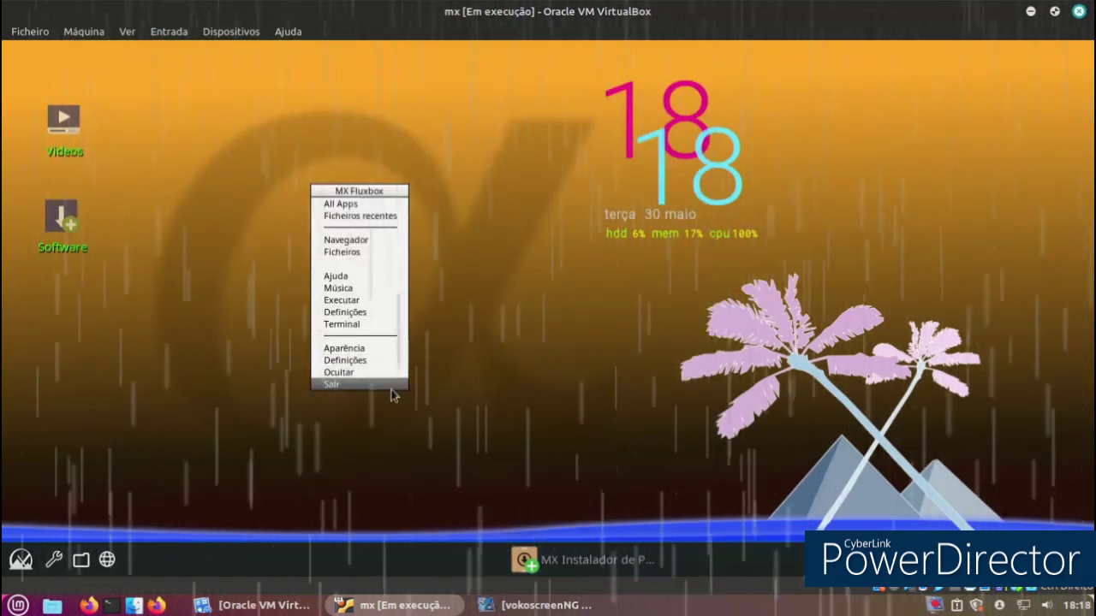
{"action": "mouse_move", "coordinate": [382, 348]}
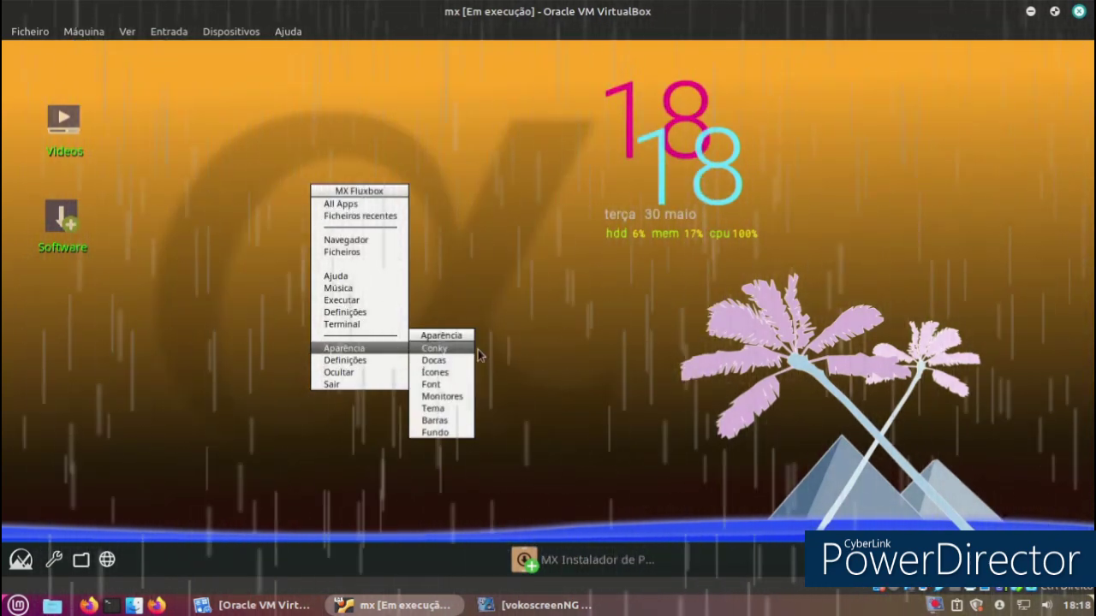
{"action": "mouse_move", "coordinate": [448, 432]}
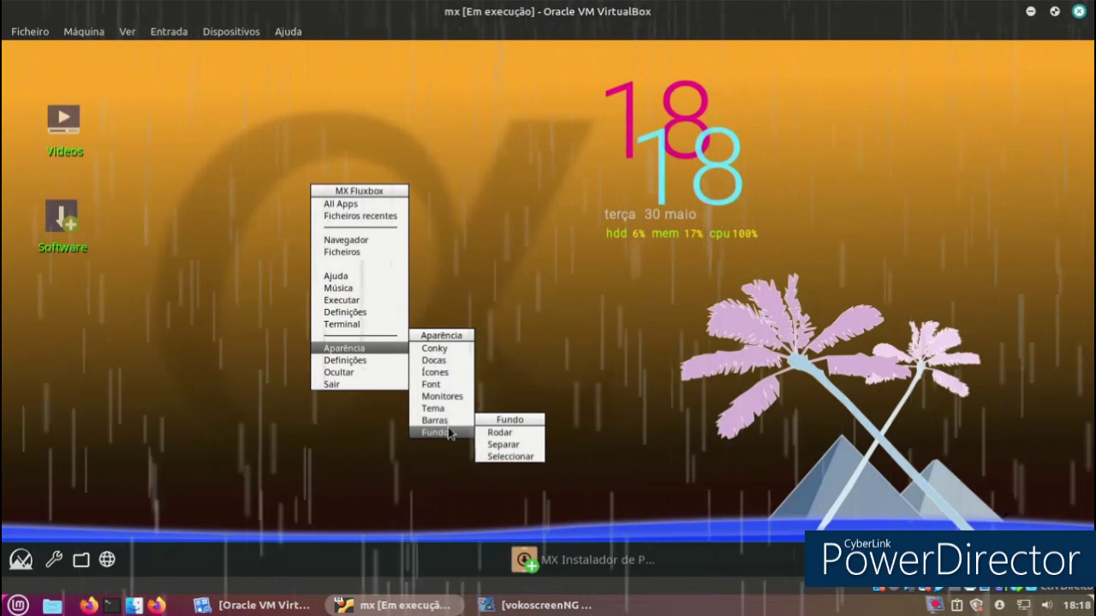
{"action": "left_click", "coordinate": [496, 455]}
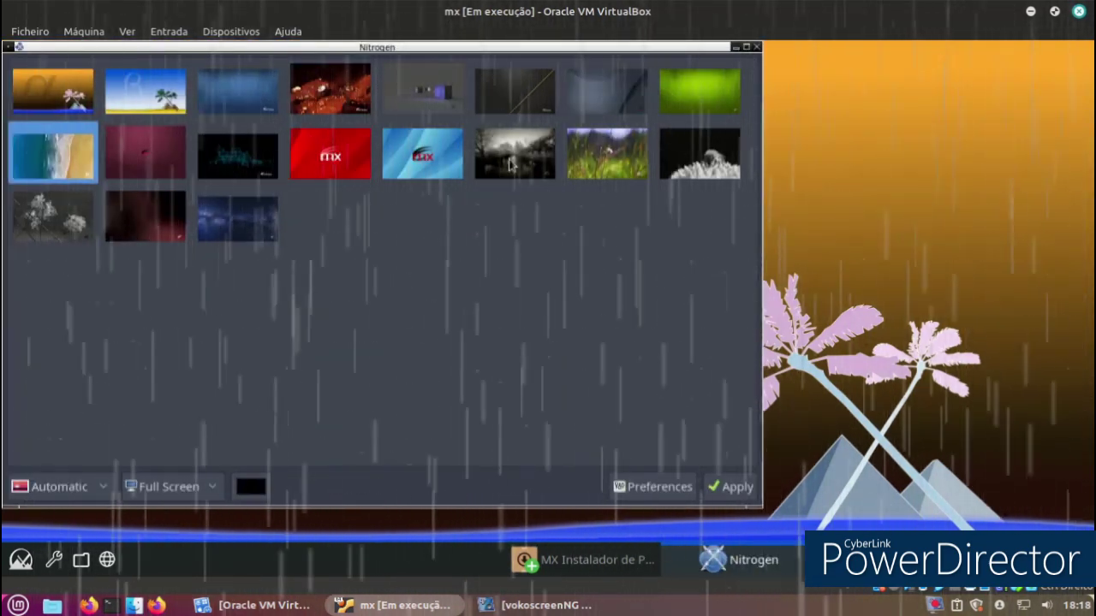
{"action": "left_click", "coordinate": [517, 155]}
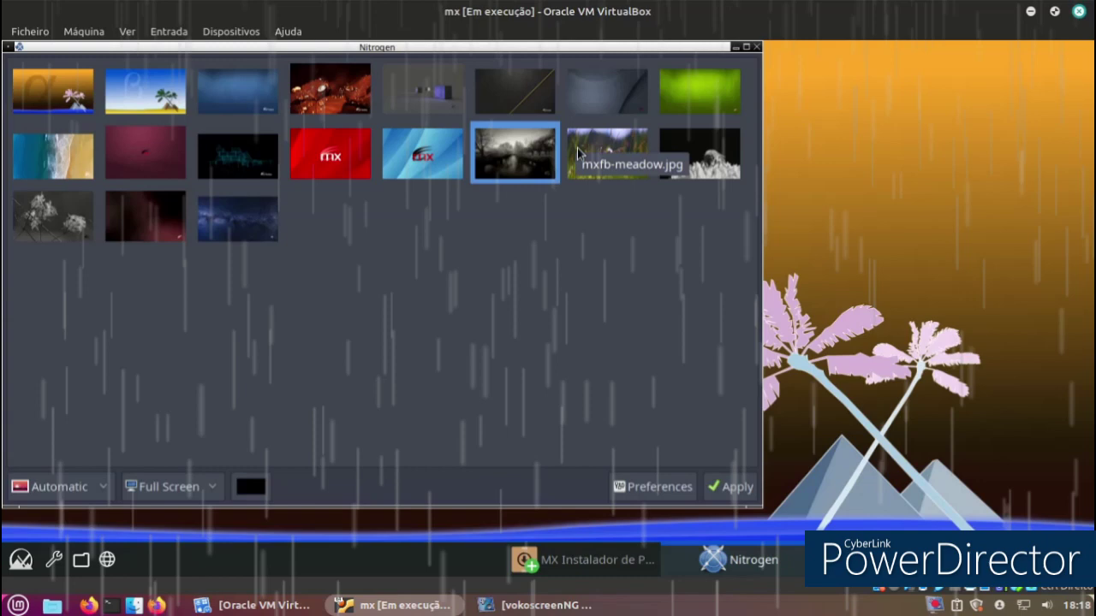
{"action": "left_click", "coordinate": [726, 488]}
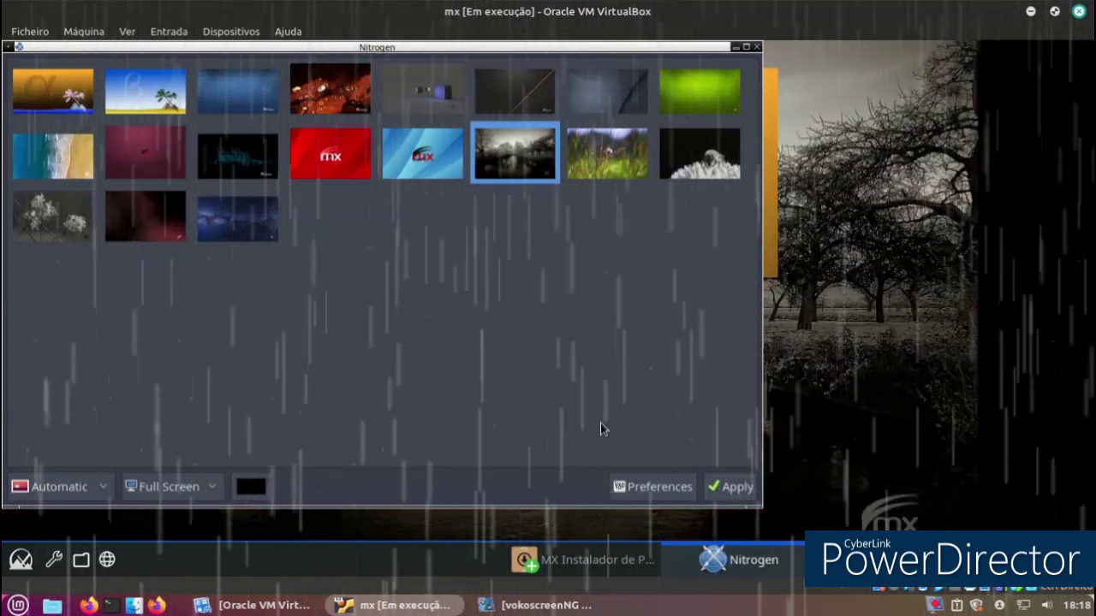
Reposition the Nitrogen window and apply the dark wallpaper with the yellow diagonal line as the desktop background
{"action": "left_click_drag", "start_coordinate": [479, 47], "coordinate": [556, 143]}
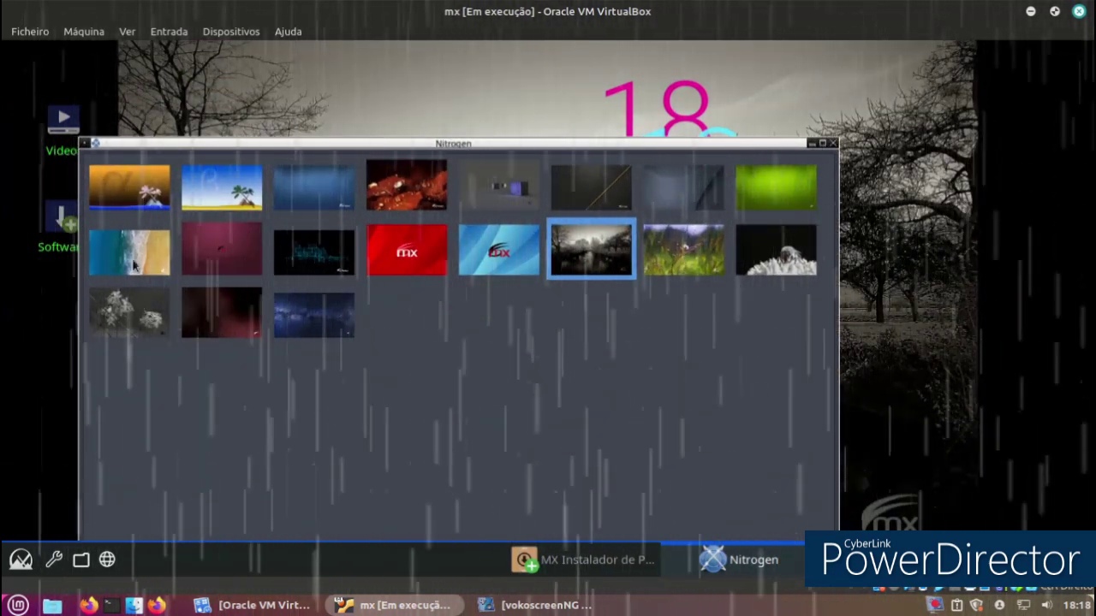
{"action": "left_click", "coordinate": [564, 190]}
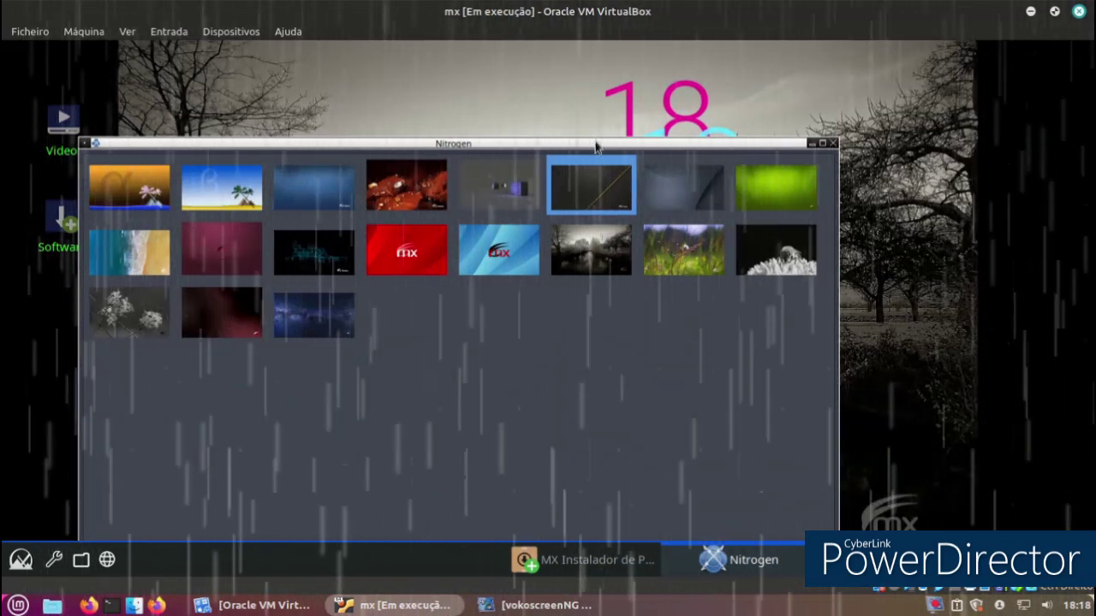
{"action": "left_click_drag", "start_coordinate": [573, 143], "coordinate": [560, 78]}
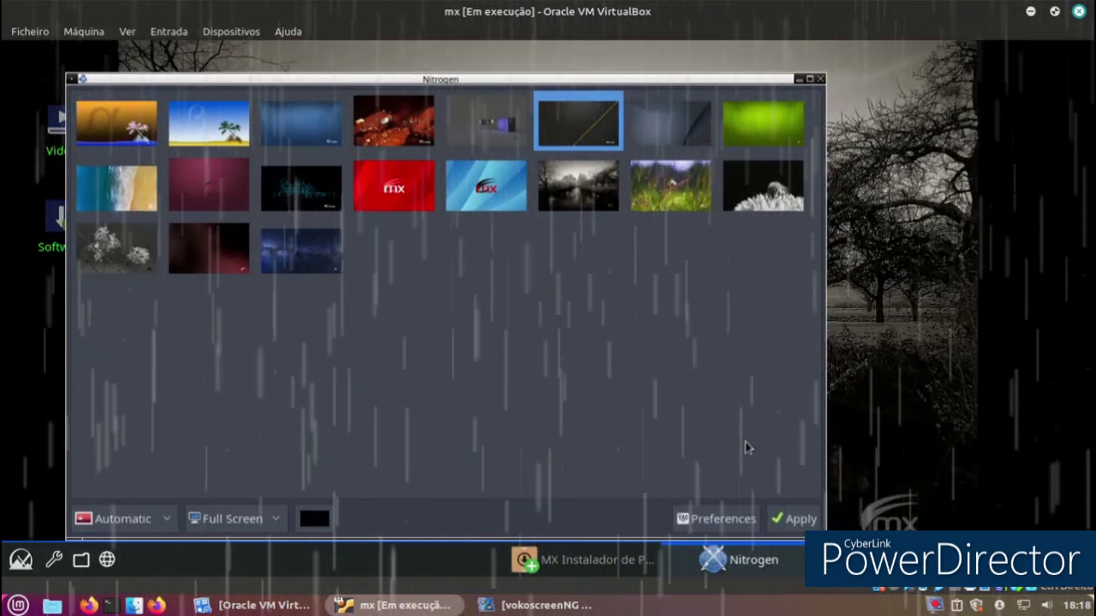
{"action": "left_click", "coordinate": [795, 519]}
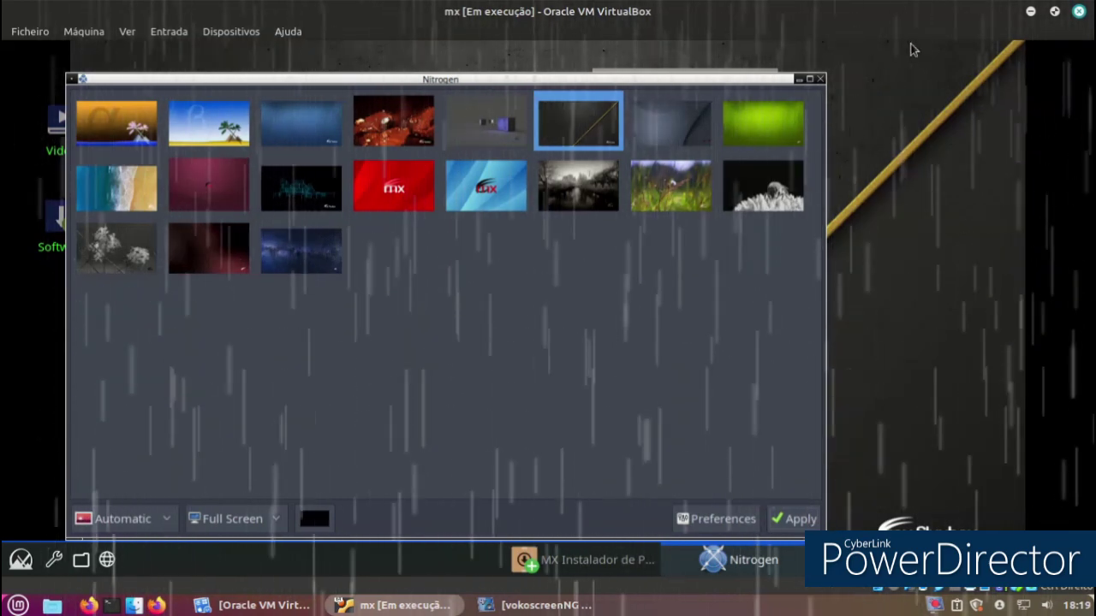
Close Nitrogen, restore the virtual machine window to its smaller size, and bring the package installer back into view
{"action": "left_click", "coordinate": [820, 79]}
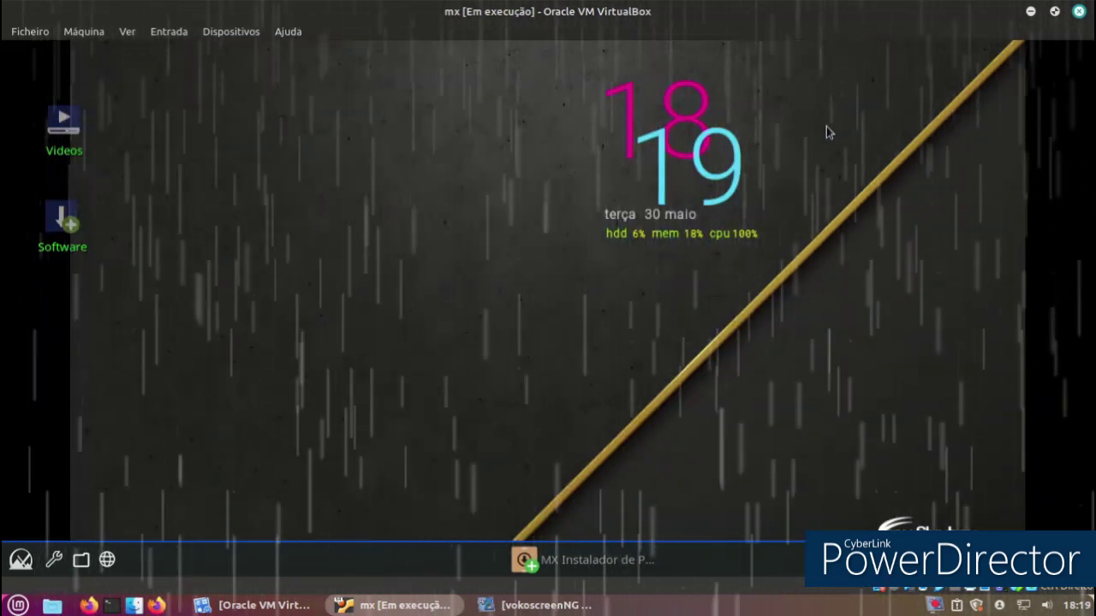
{"action": "left_click", "coordinate": [1054, 11]}
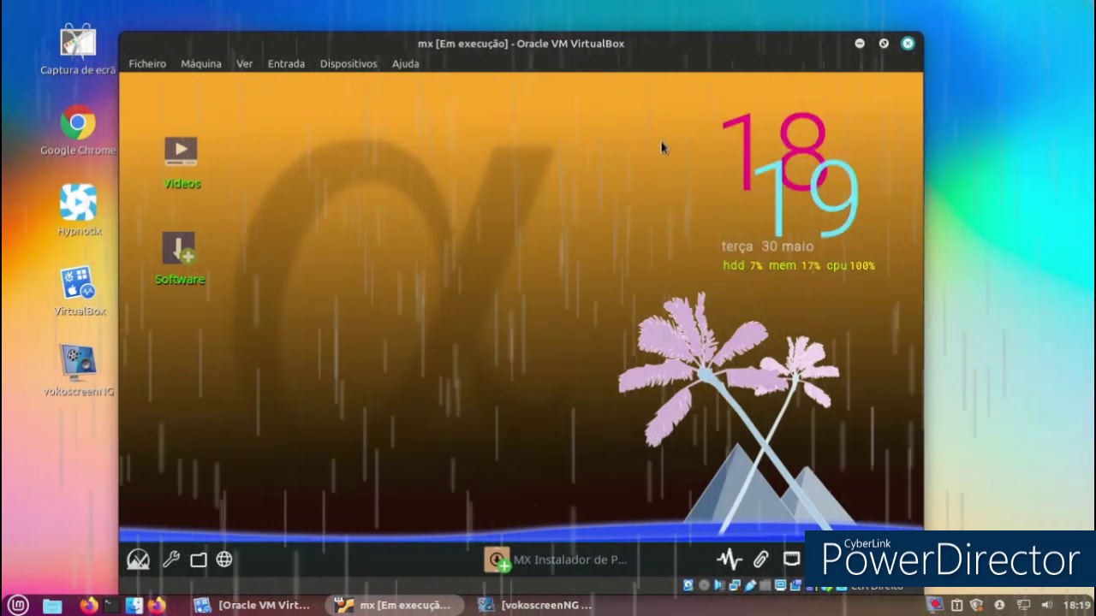
{"action": "left_click", "coordinate": [531, 569]}
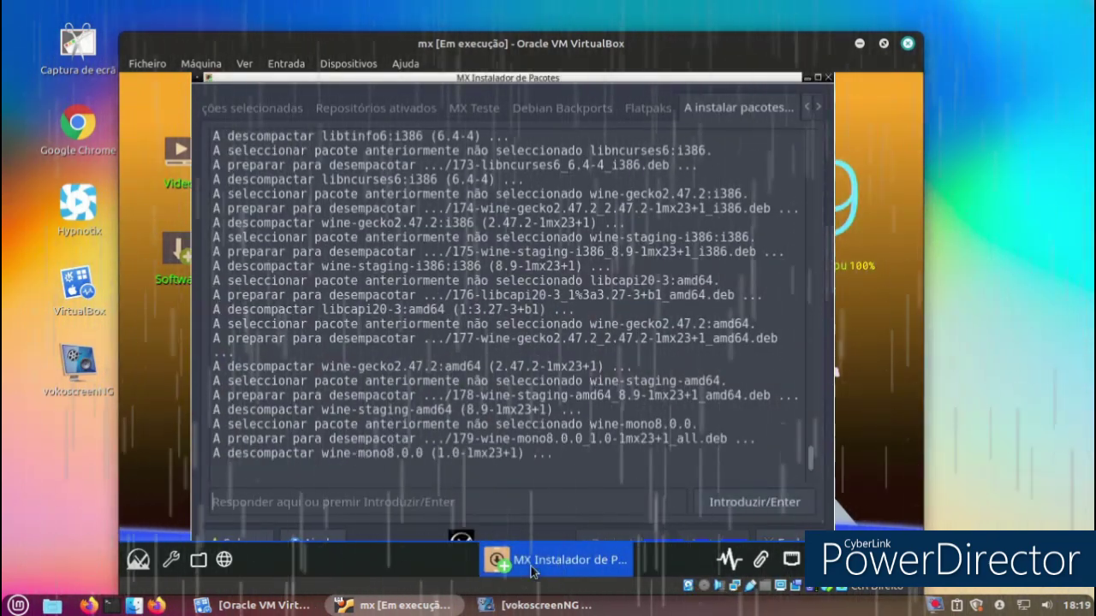
Switch to vokoscreenNG, pause and resume the screen recording, and minimise its window
{"action": "left_click", "coordinate": [512, 606]}
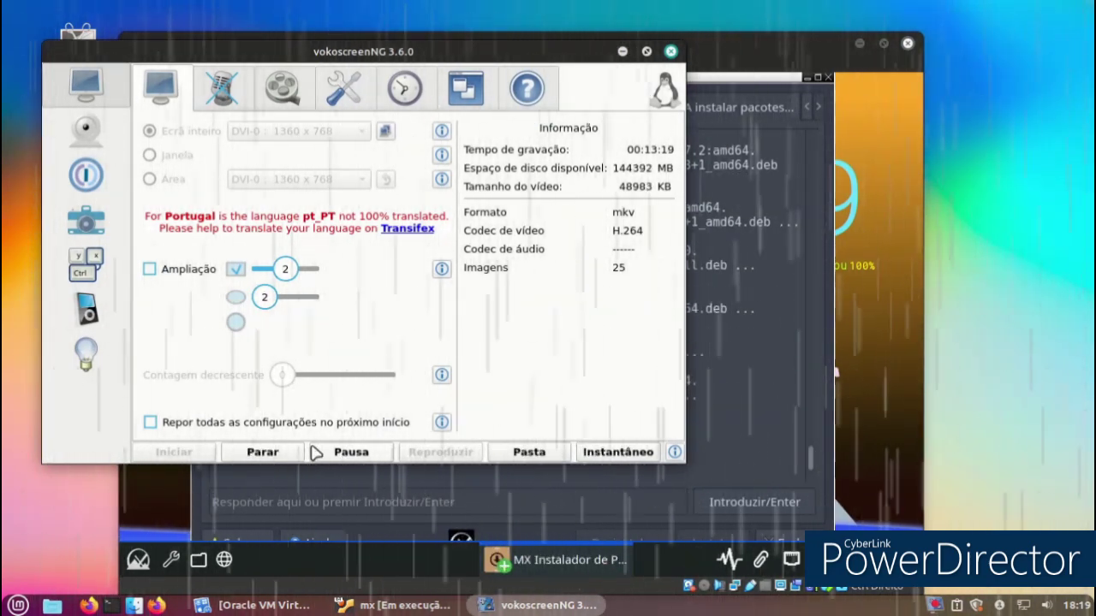
{"action": "left_click", "coordinate": [319, 452]}
{"action": "left_click", "coordinate": [318, 452]}
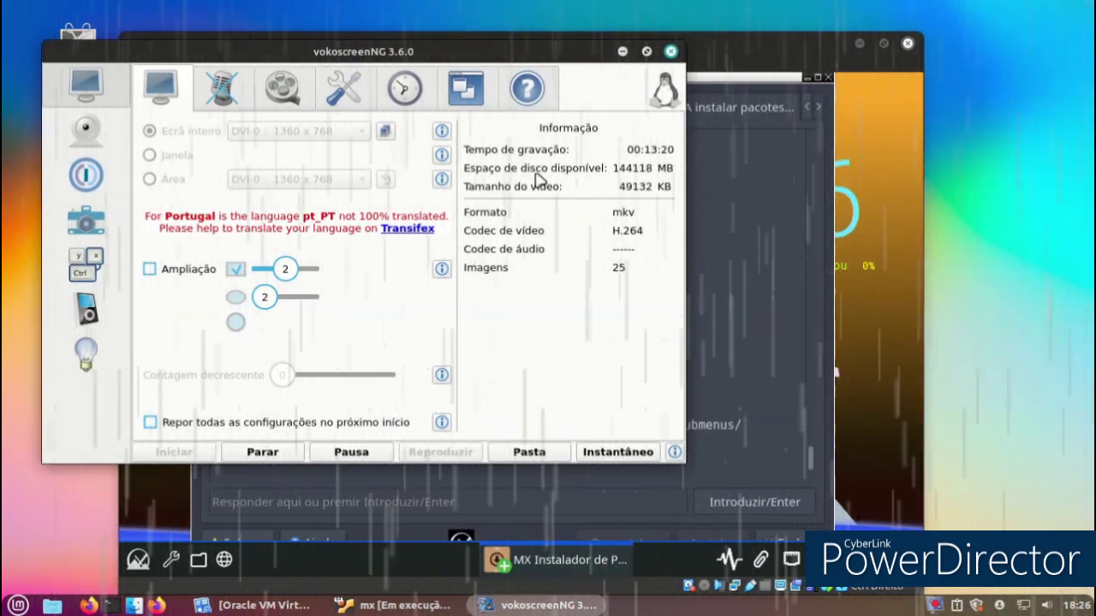
{"action": "left_click", "coordinate": [622, 52]}
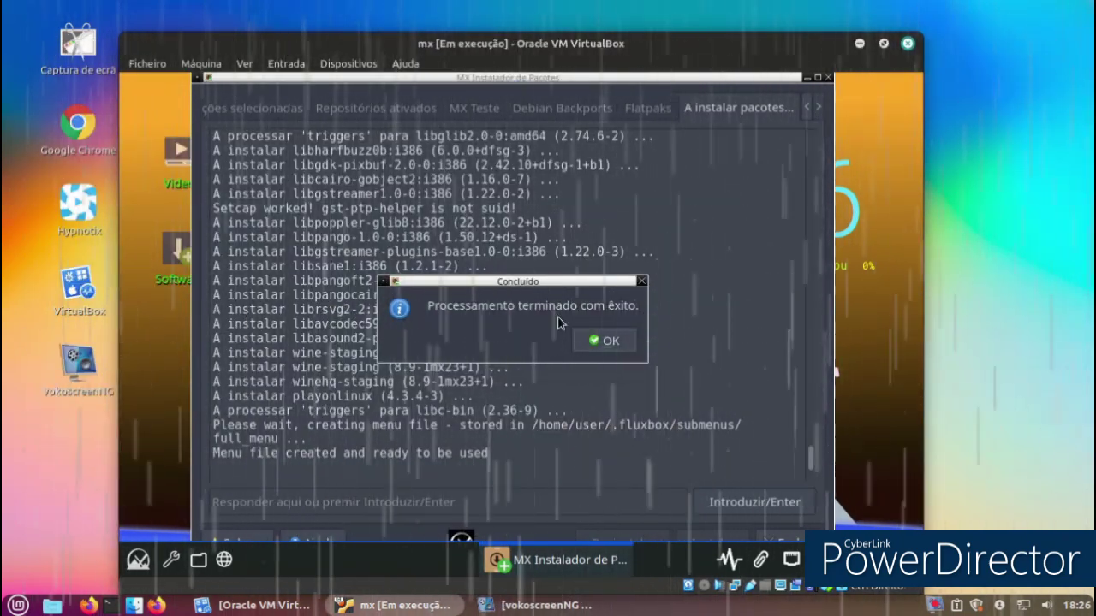
Dismiss the installation completion message and close the MX Package Installer
{"action": "left_click", "coordinate": [591, 341]}
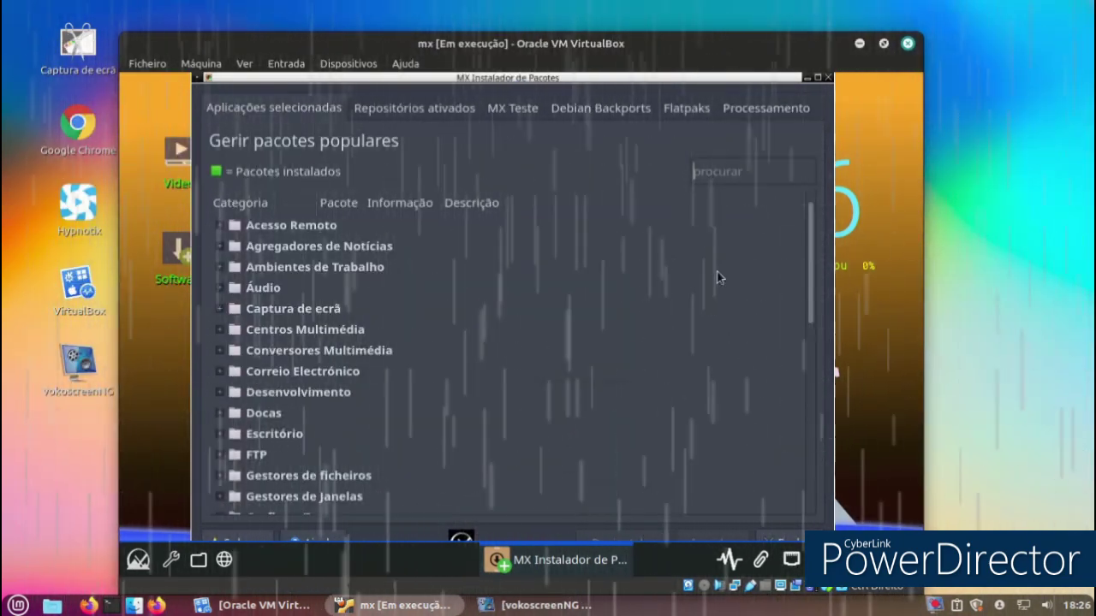
{"action": "key", "text": "alt+F4"}
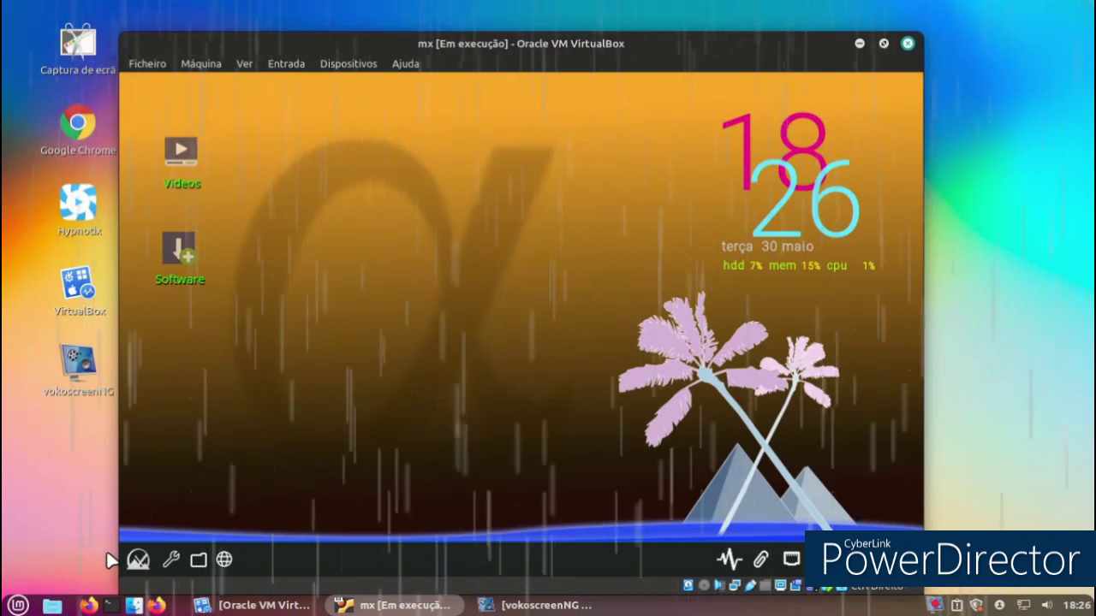
Browse the games category in the MX Linux application menu and return to the category list
{"action": "left_click", "coordinate": [138, 560]}
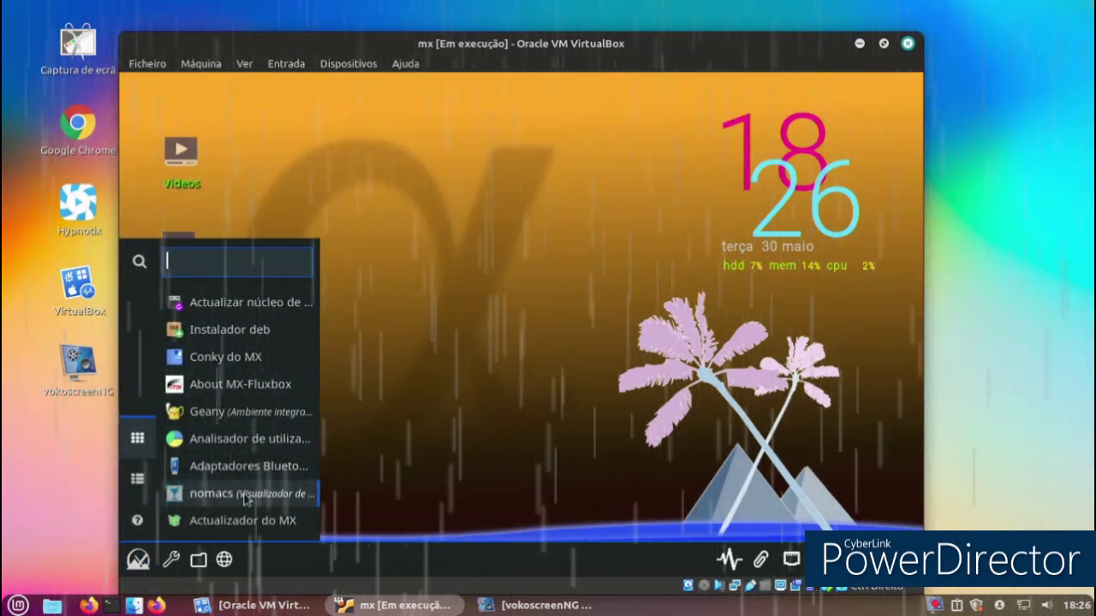
{"action": "left_click", "coordinate": [136, 479]}
{"action": "left_click", "coordinate": [239, 384]}
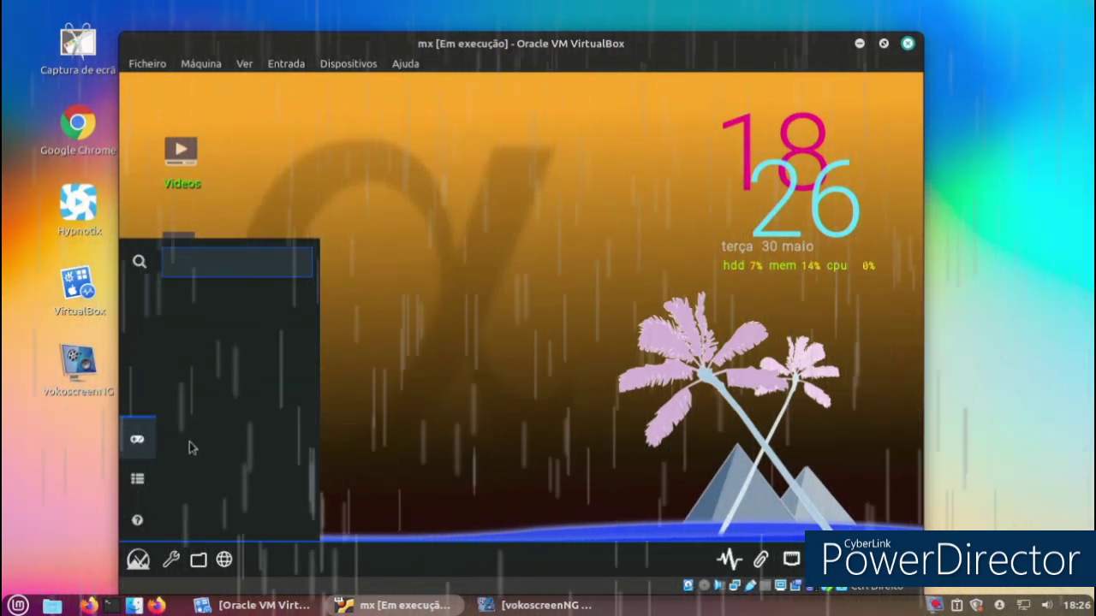
{"action": "left_click", "coordinate": [135, 484]}
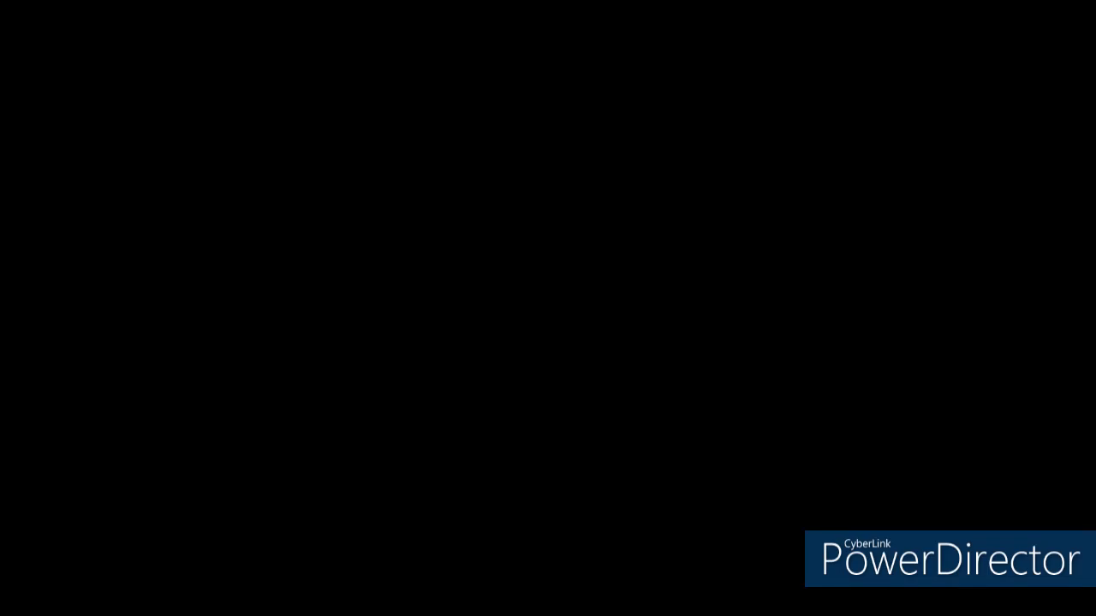